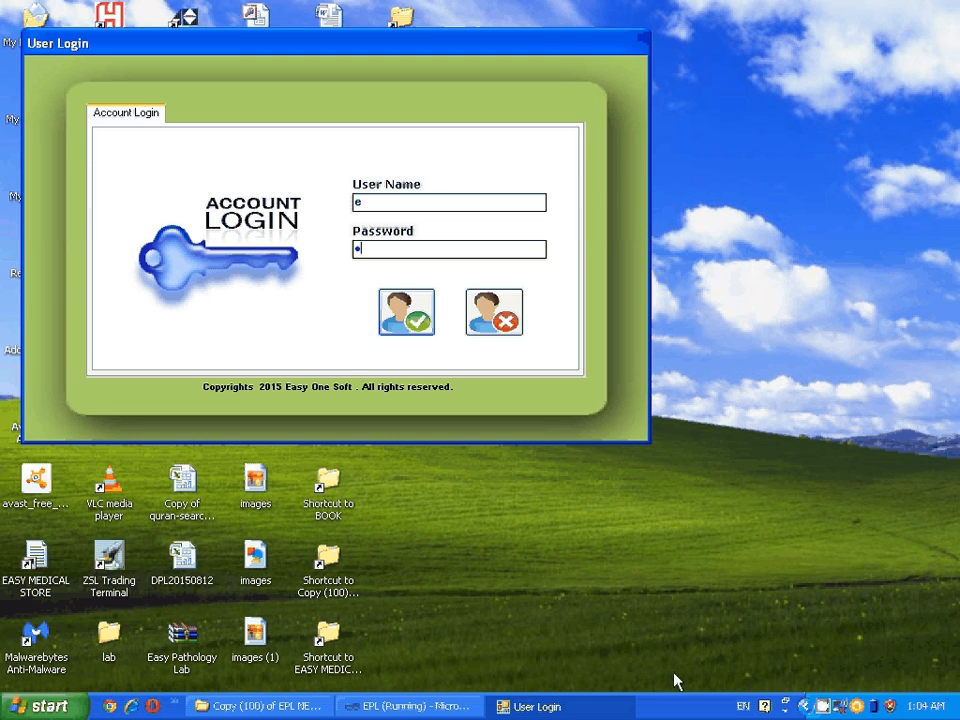
# Sign in to Easy Pathology Lab and start a blank new order with Add Orders (F1)
pyautogui.press('Return')
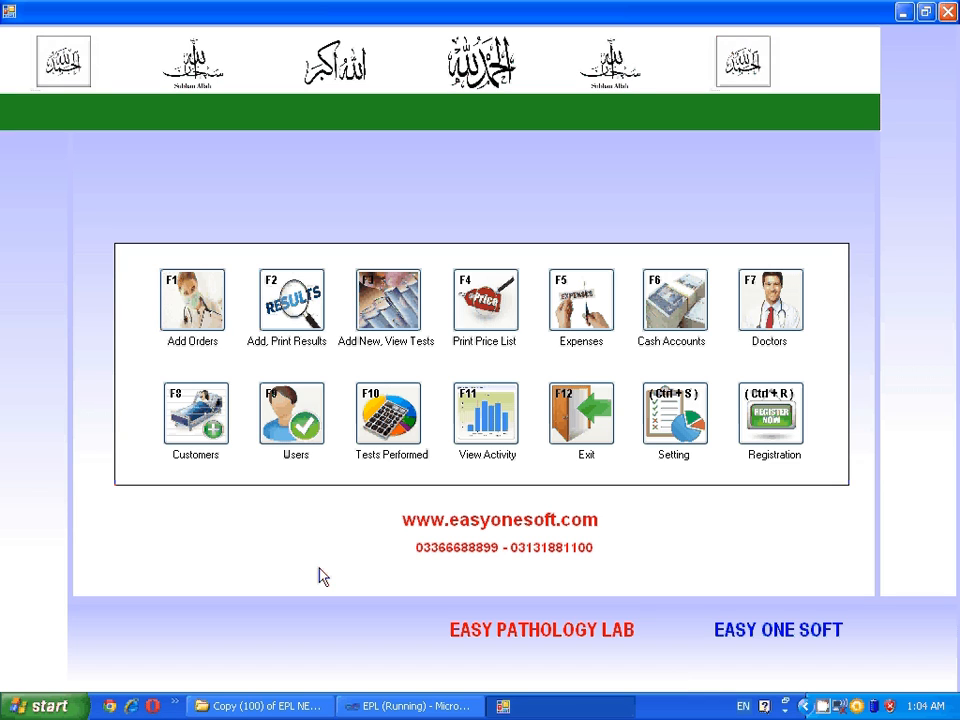
pyautogui.click(193, 308)
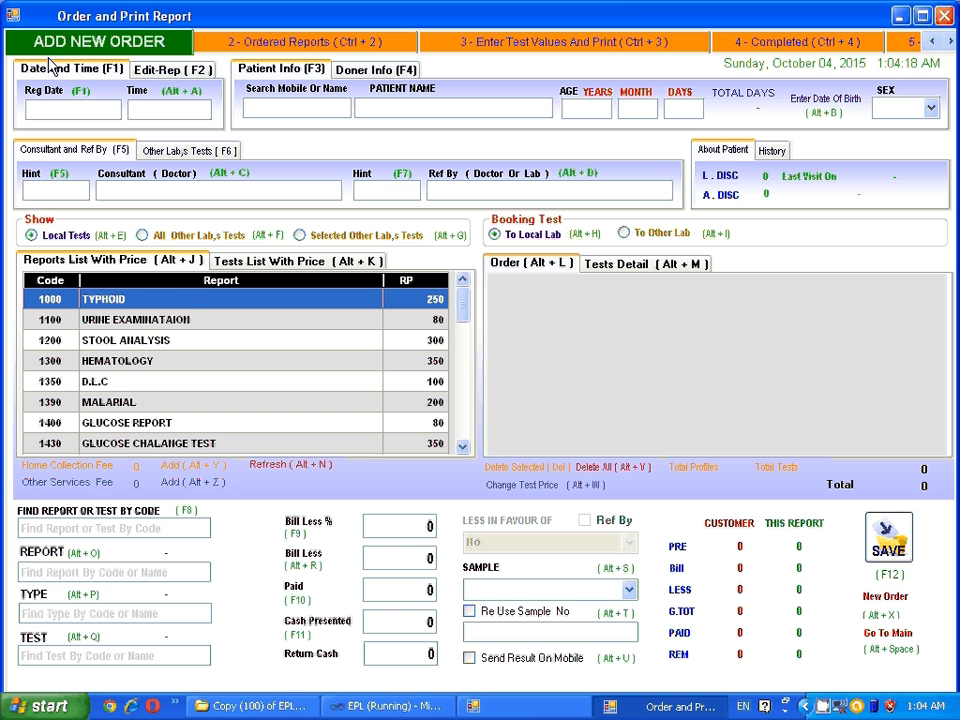
# Fill the order's registration date 04/10/2015 and time 1:04:27 AM
pyautogui.click(67, 111)
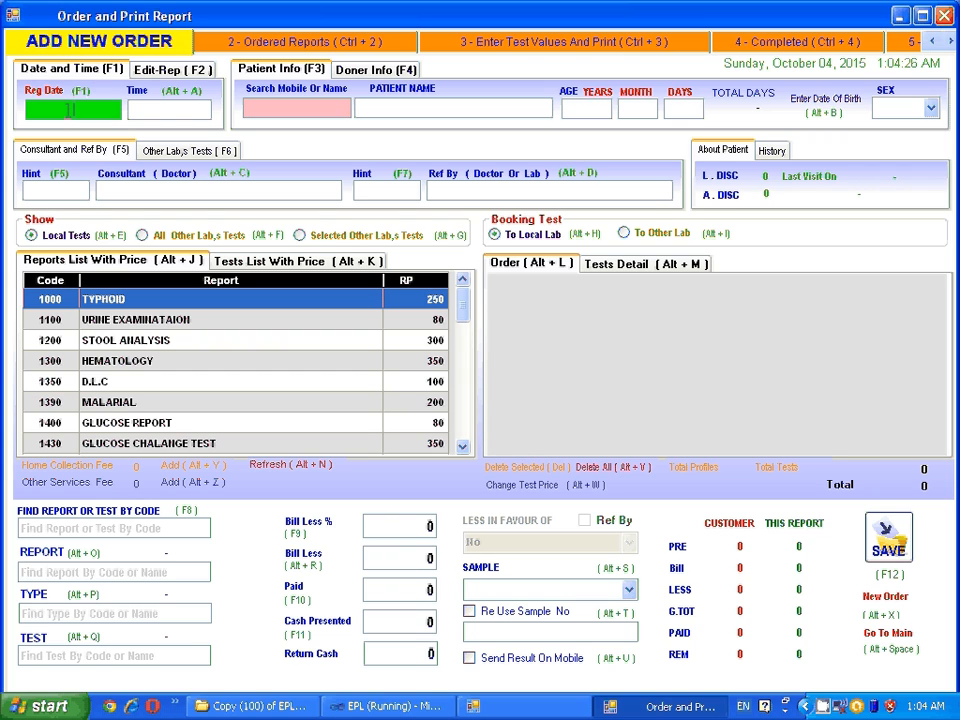
pyautogui.press('Return')
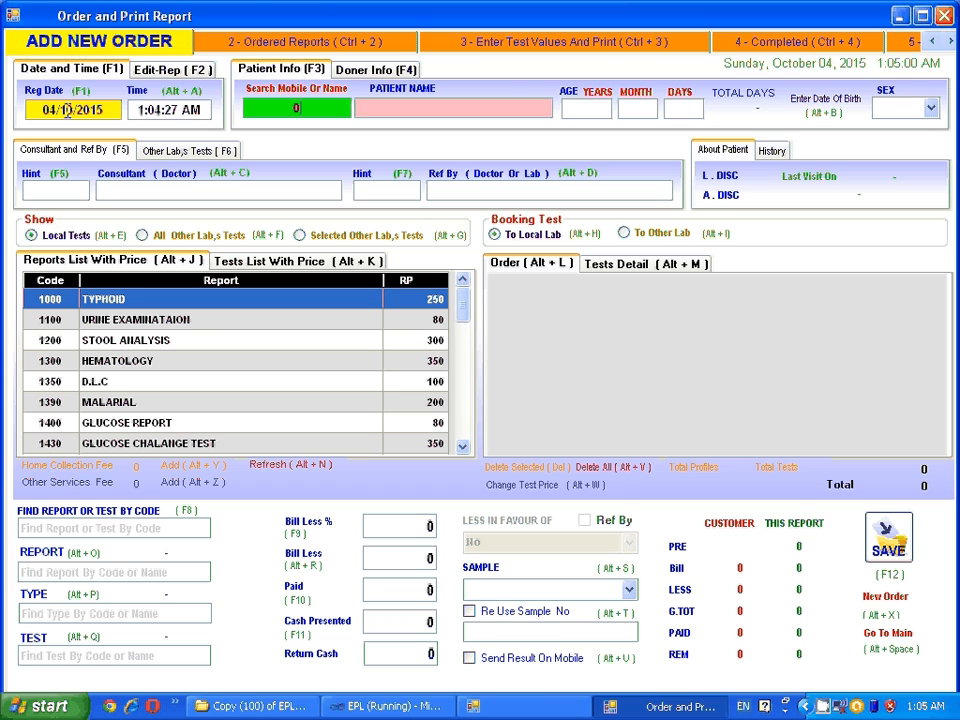
# Search Customers by the patient's full mobile number and carry it back into the order
pyautogui.write('00')
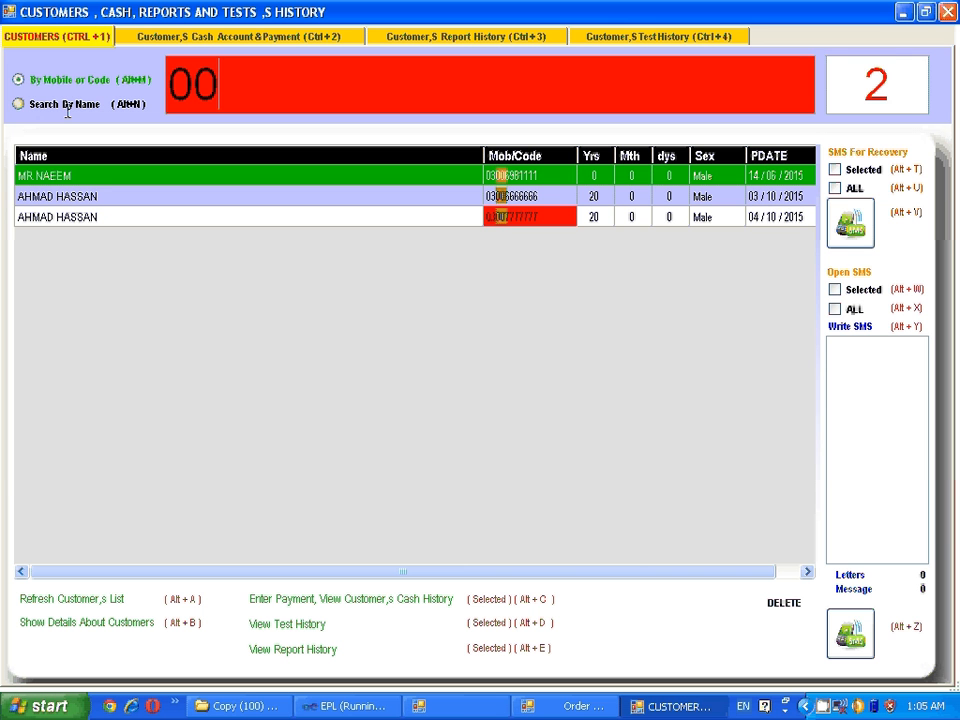
pyautogui.press('BackSpace')
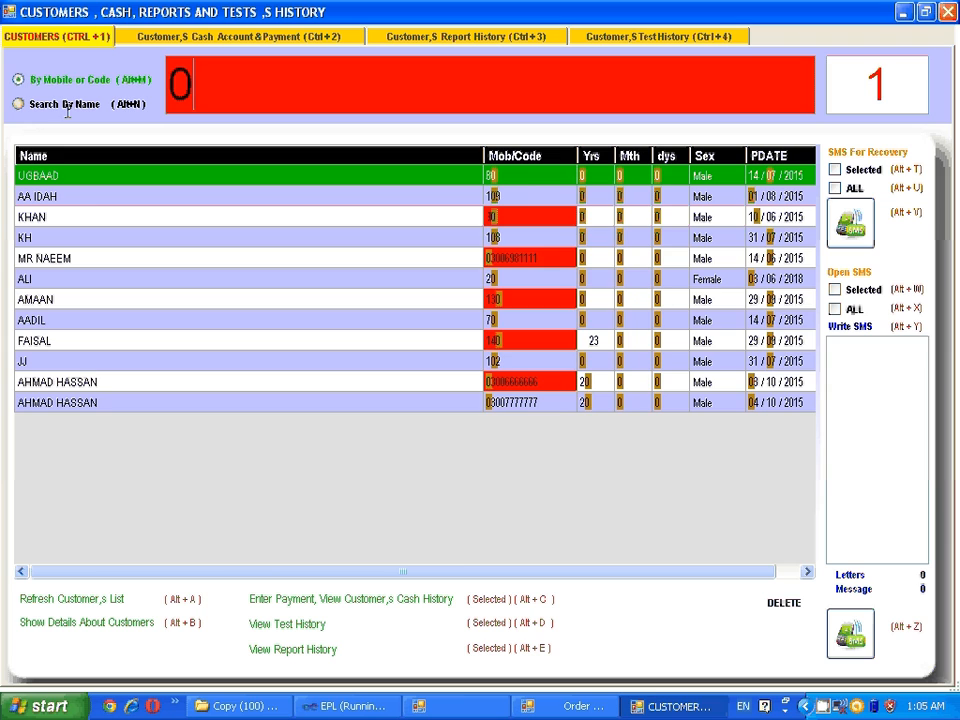
pyautogui.write('300')
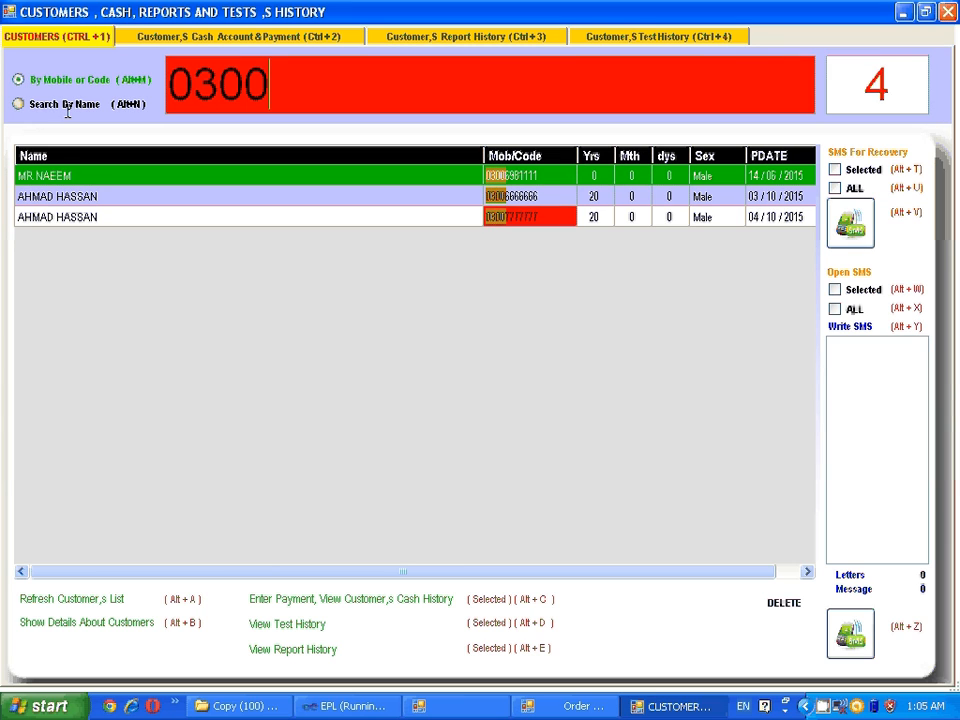
pyautogui.write('88')
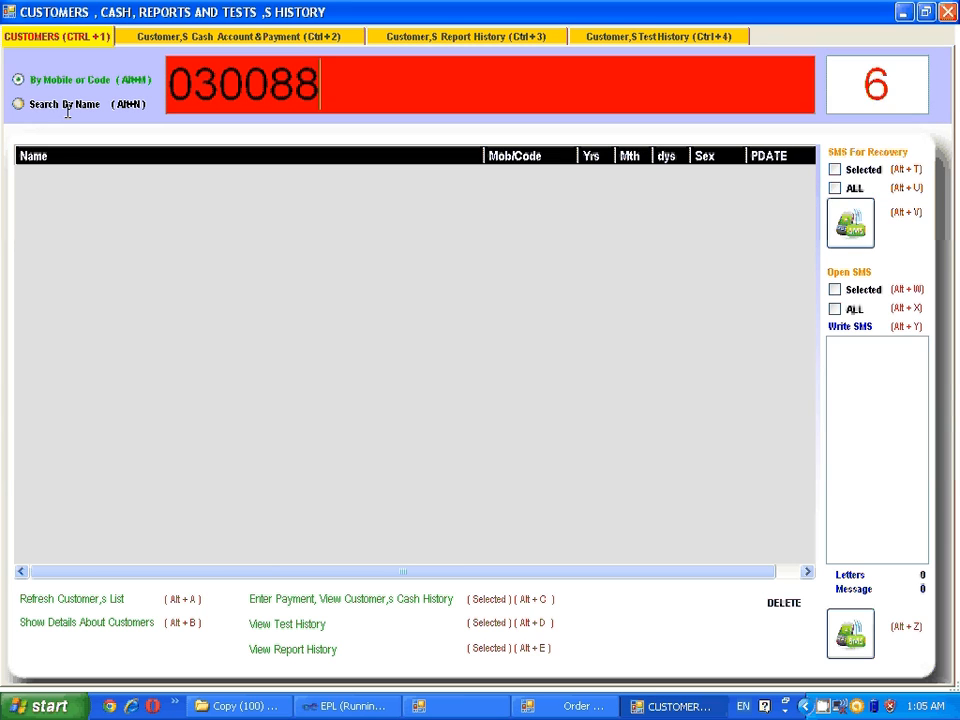
pyautogui.write('88888')
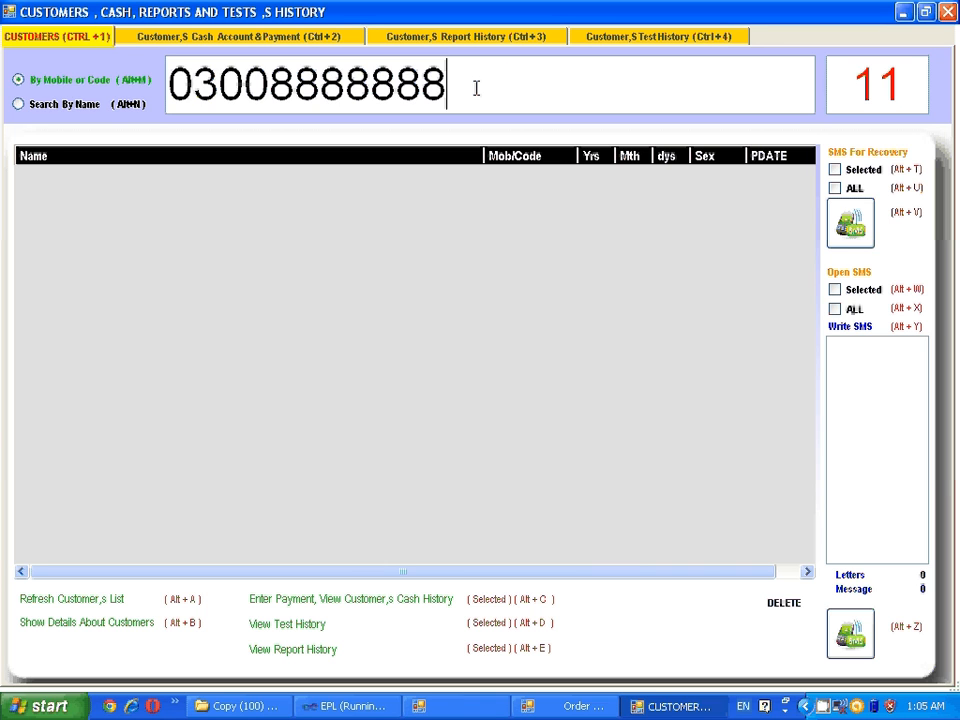
pyautogui.press('Return')
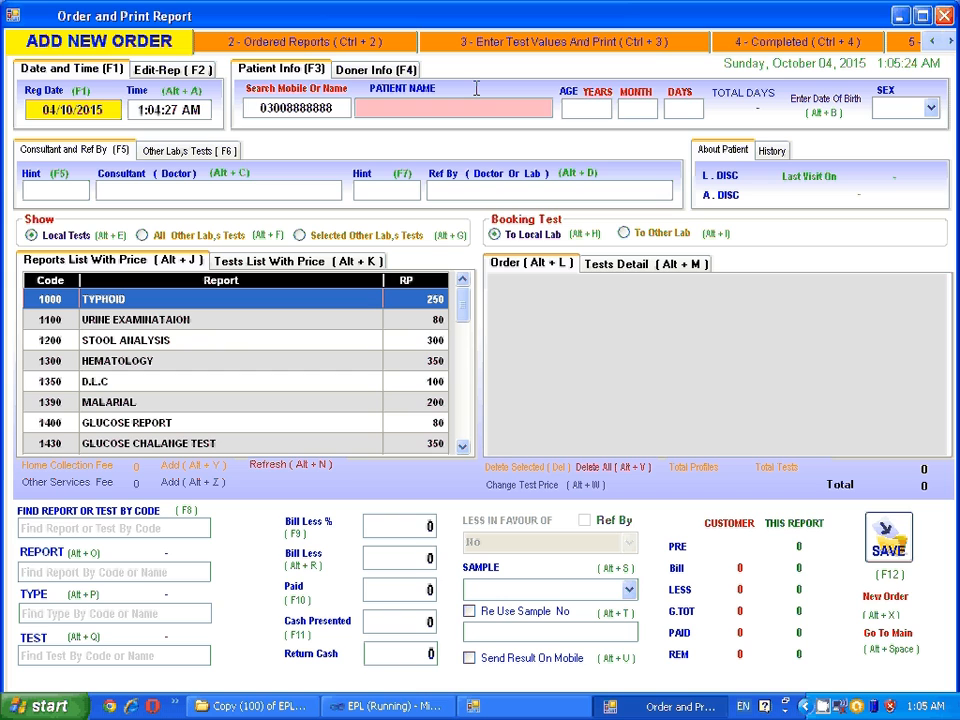
# Enter the patient's first name and surname from the suggestions and confirm the full name
pyautogui.press('Return')
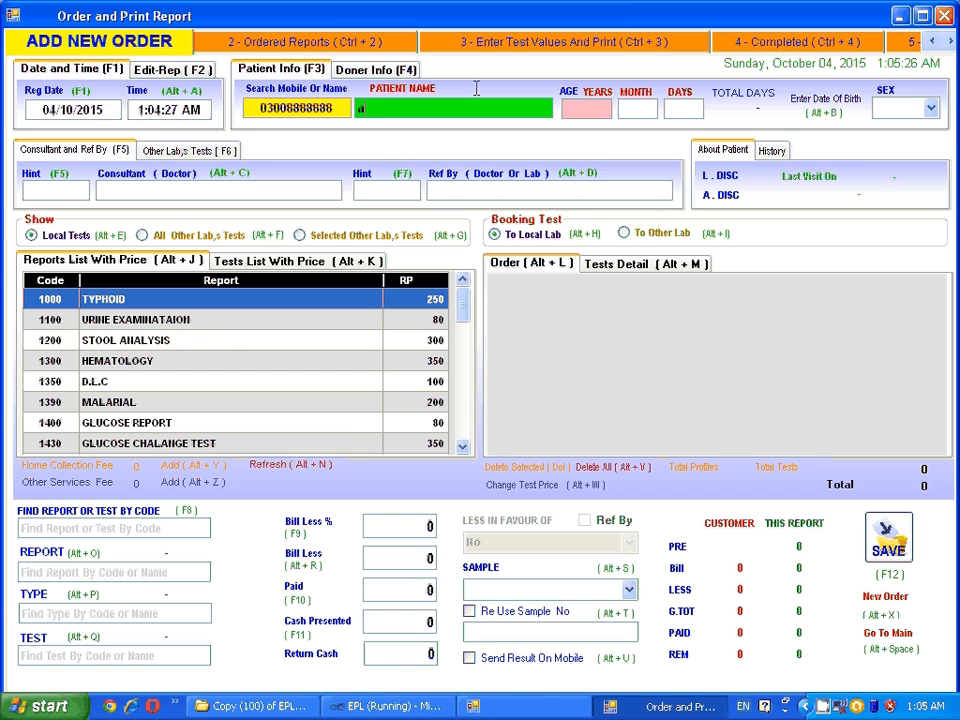
pyautogui.write('ah')
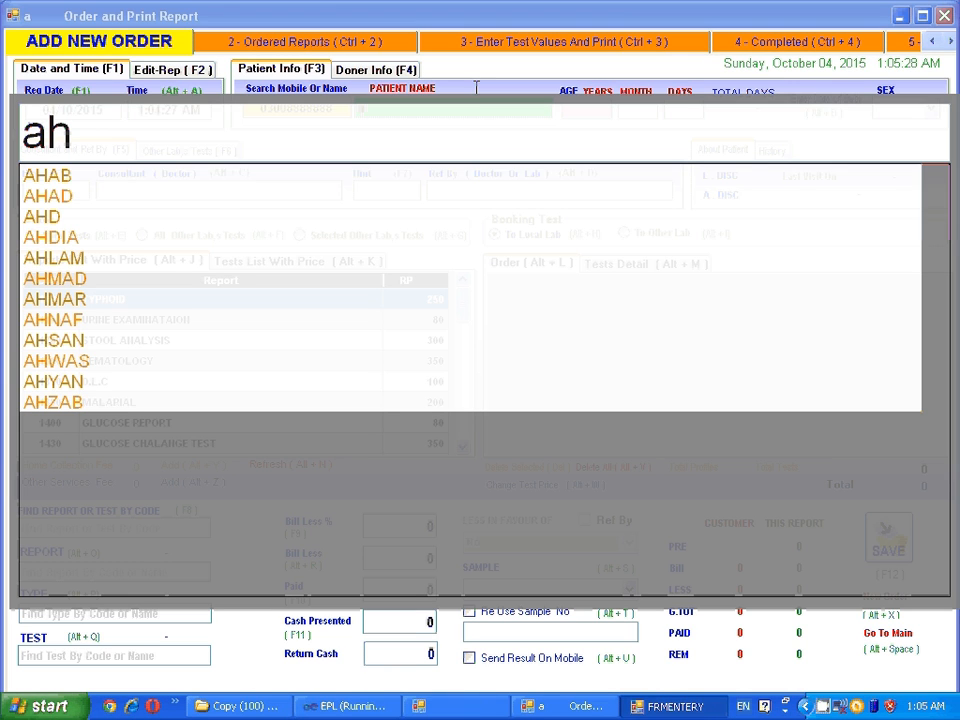
pyautogui.write('m')
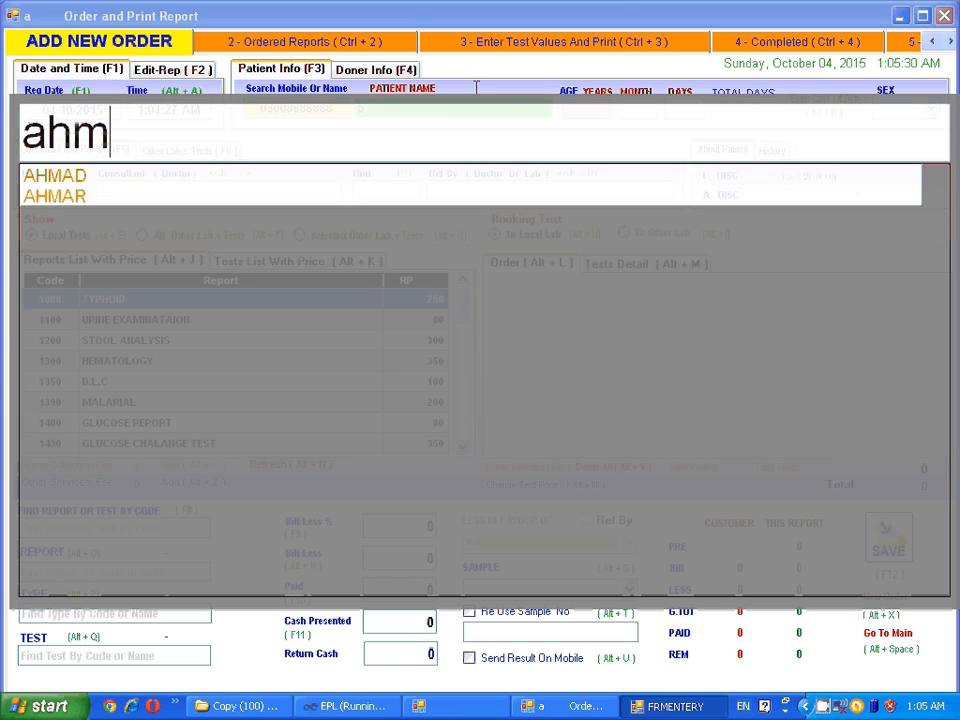
pyautogui.press('Down')
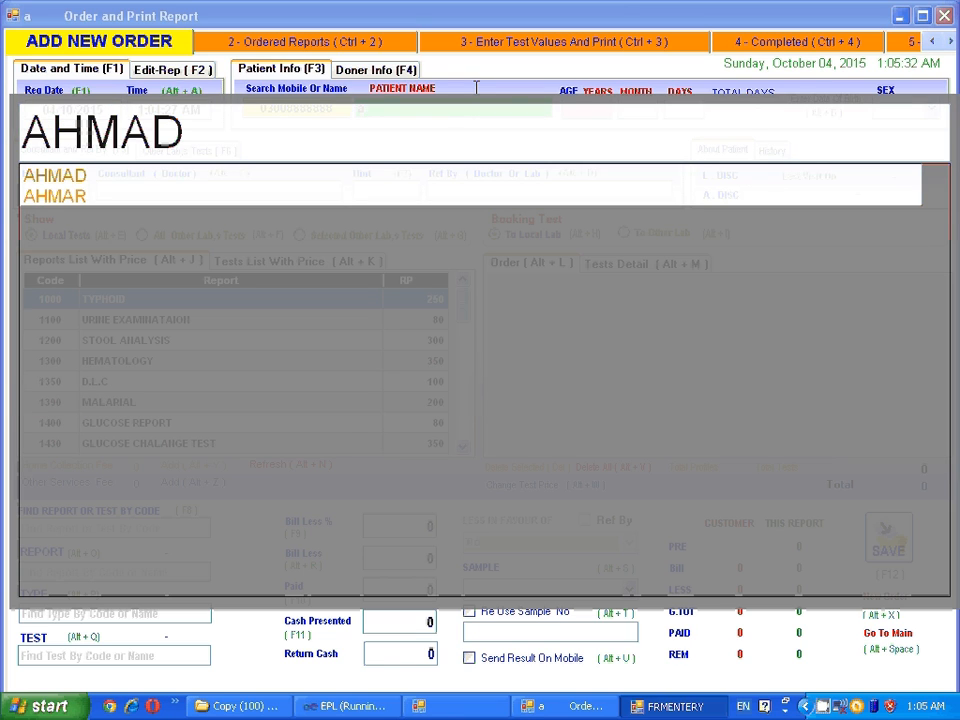
pyautogui.press('Return')
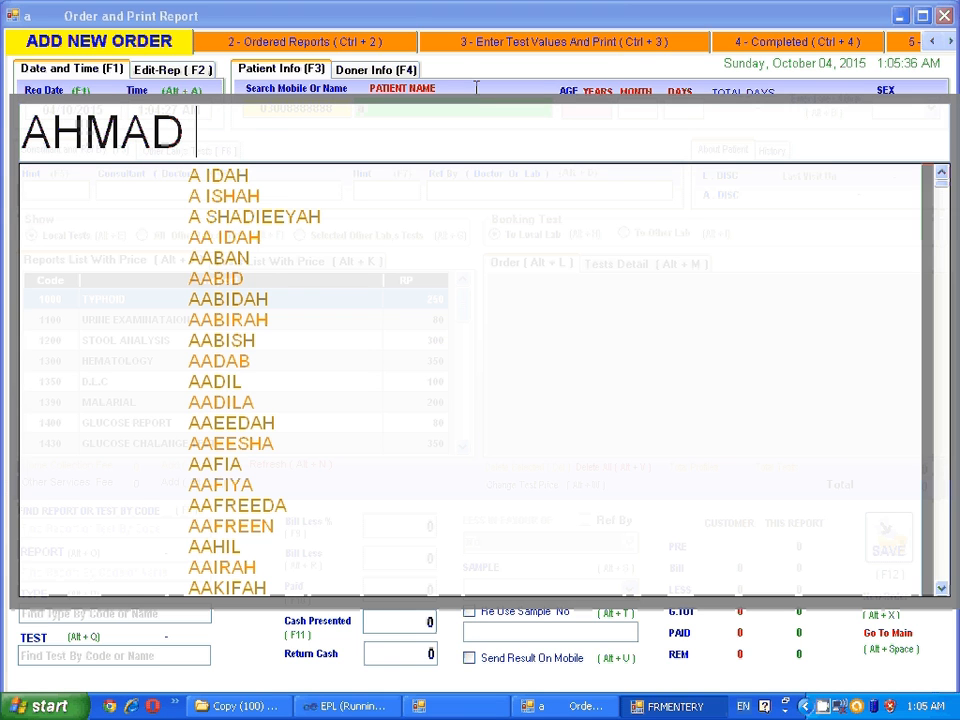
pyautogui.write('hass')
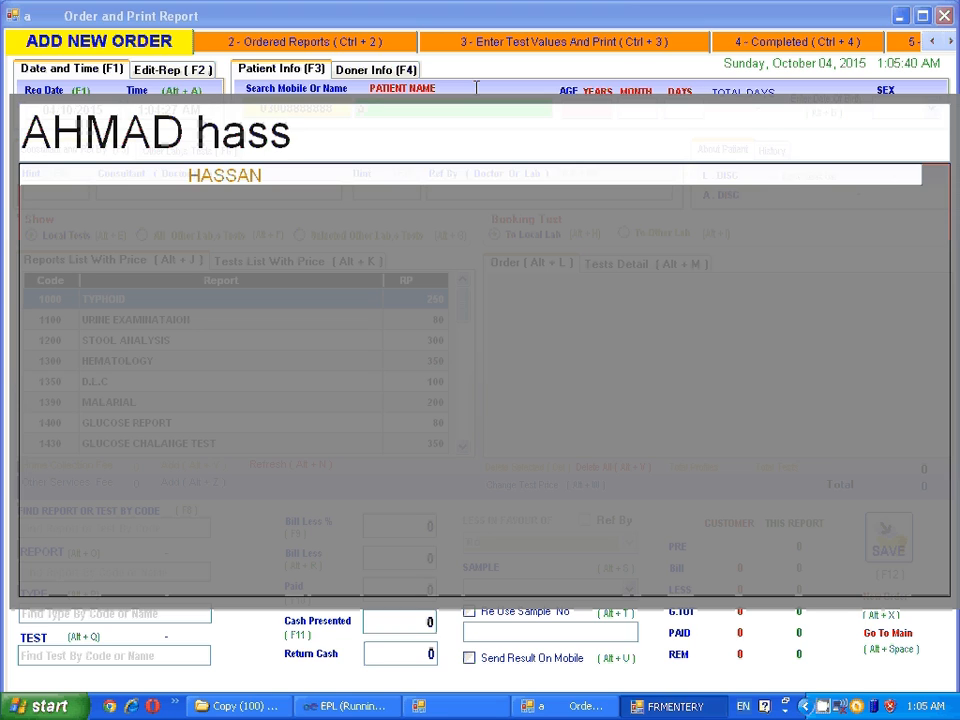
pyautogui.press('Down')
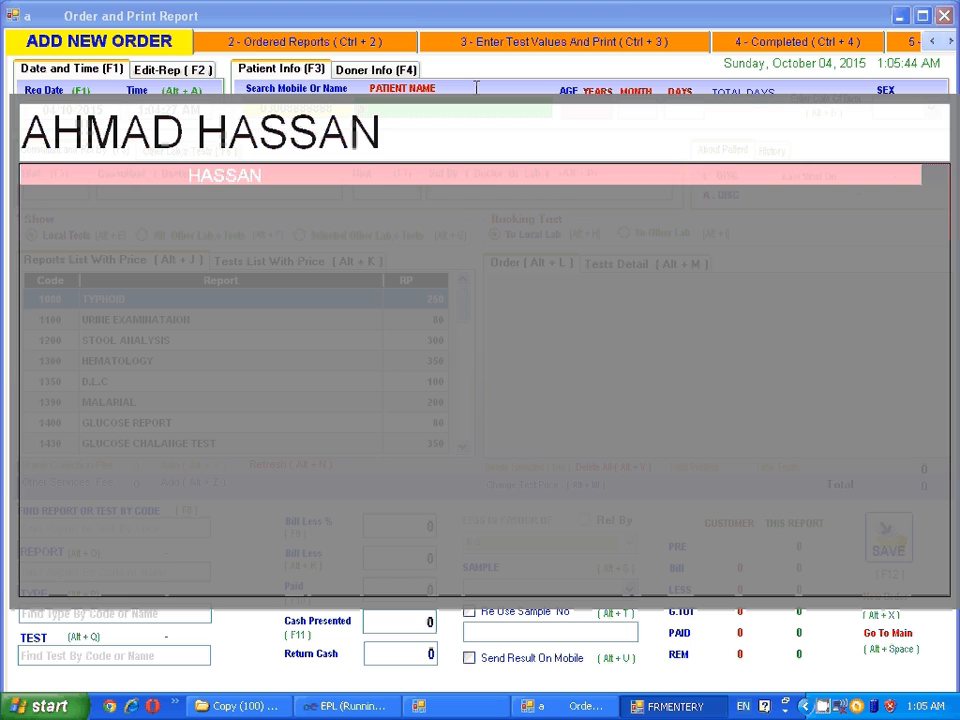
pyautogui.press('Return')
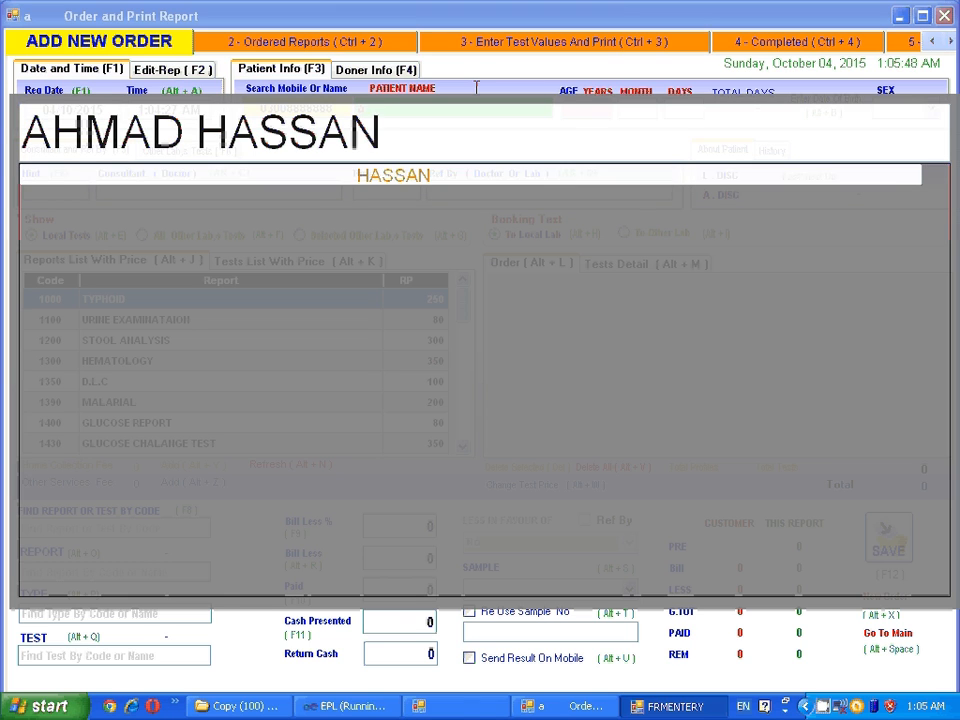
pyautogui.press('Return')
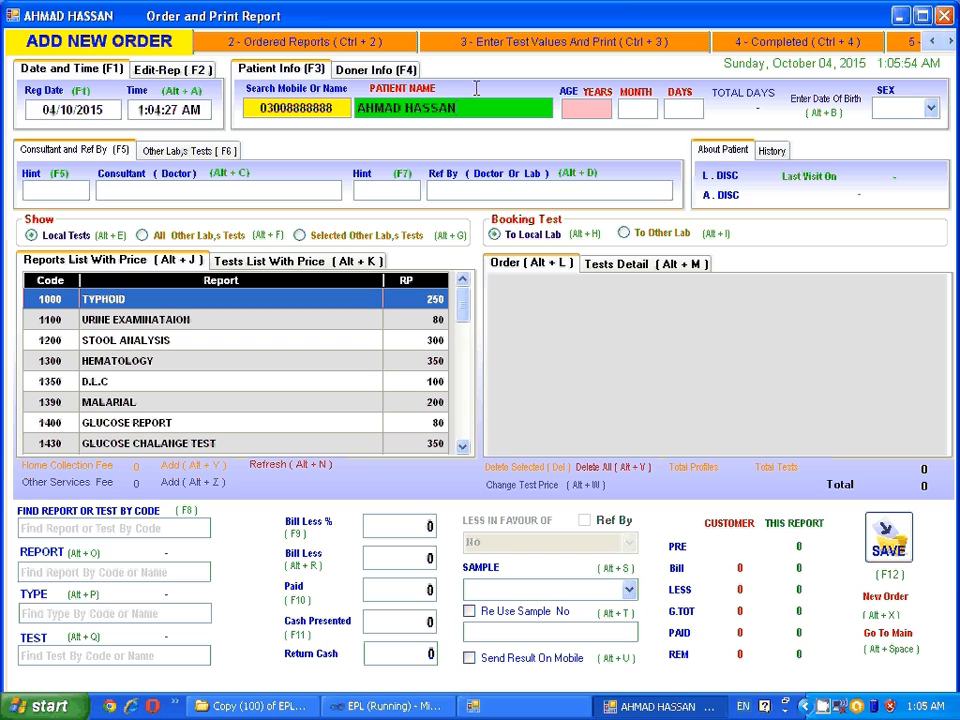
# Enter age 20 years, 0 months, 0 days and choose Male as the sex
pyautogui.press('Return')
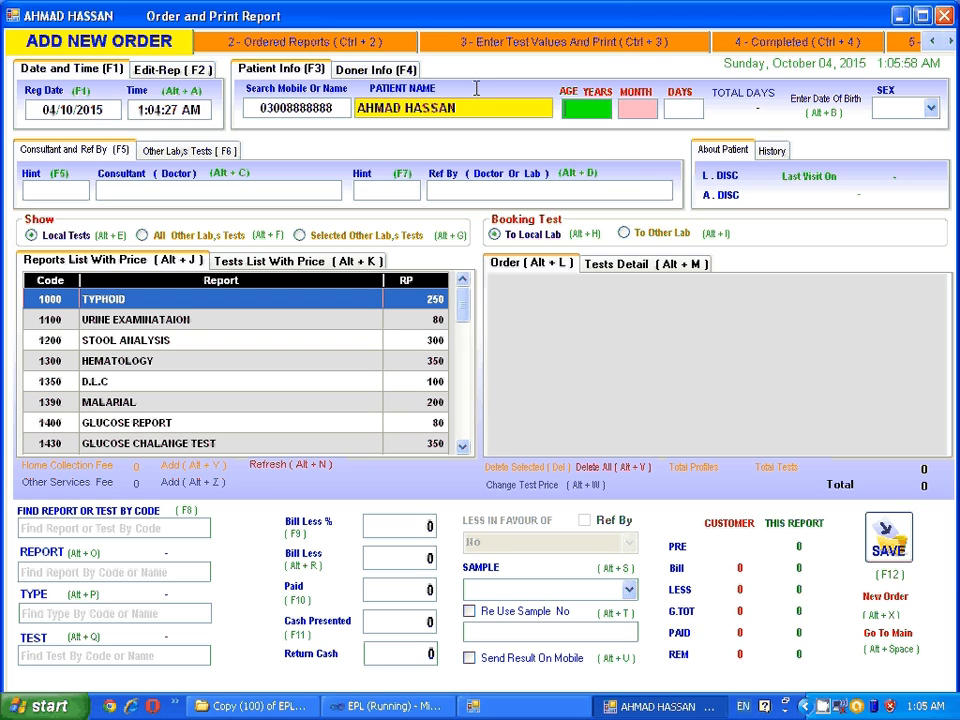
pyautogui.write('20')
pyautogui.press('Return')
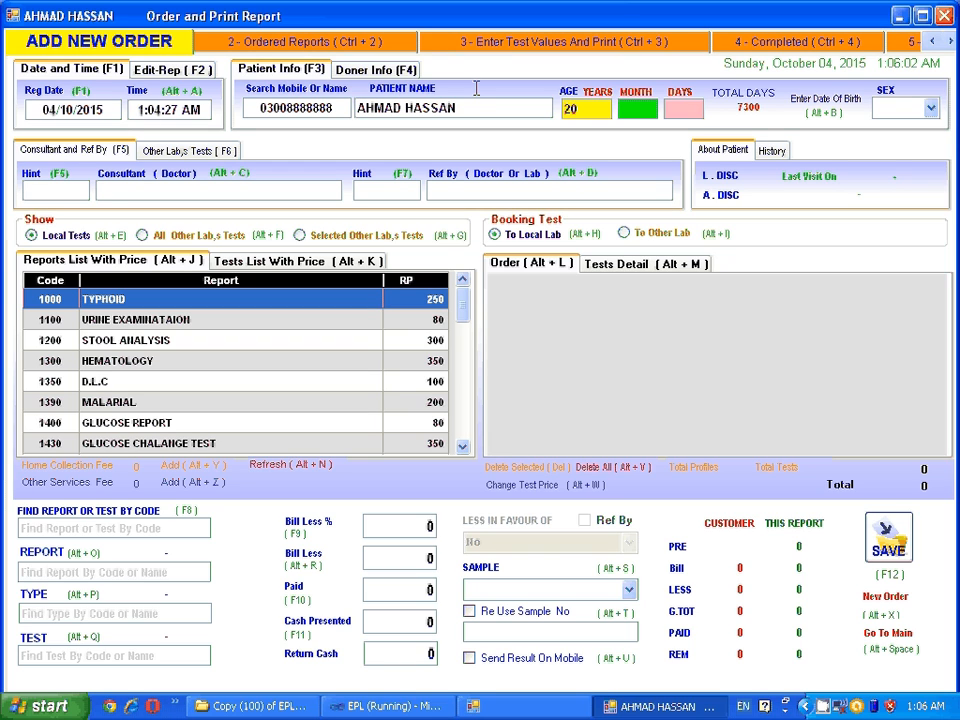
pyautogui.press('Return')
pyautogui.press('Return')
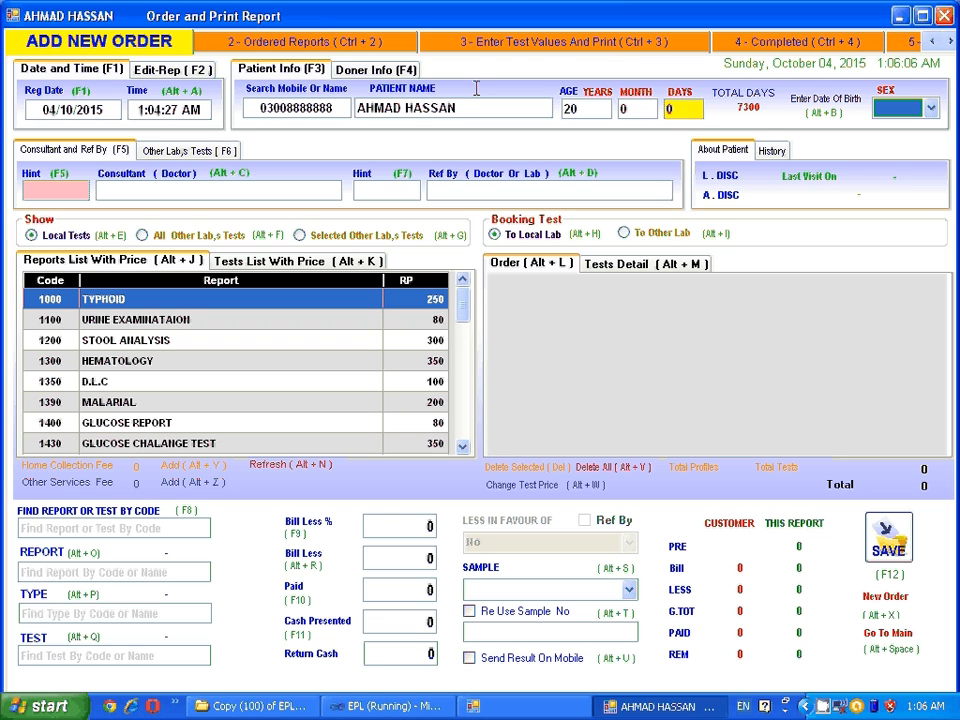
pyautogui.press('Down')
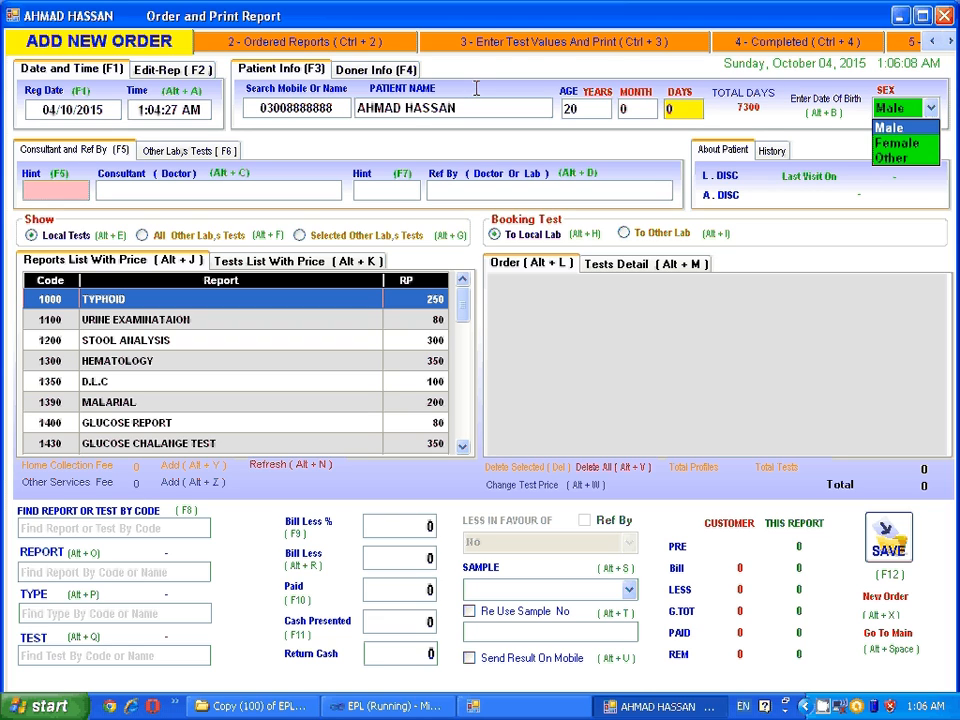
pyautogui.press('Return')
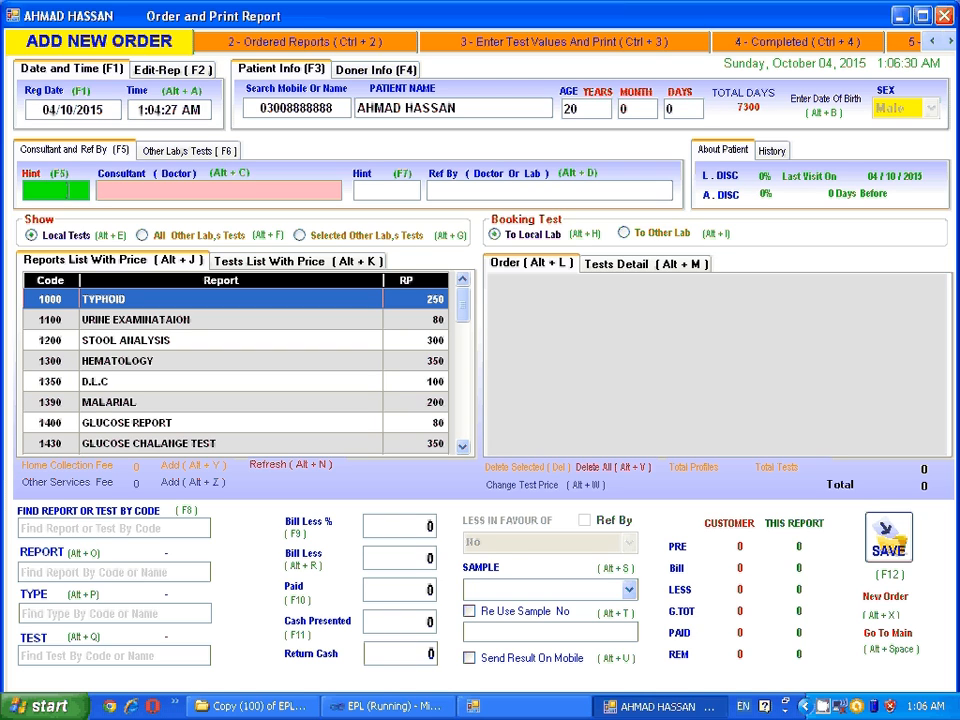
# Try consultant hints 'ks' and 's', setting consultant and referrer to SELF
pyautogui.write('ks')
pyautogui.press('Return')
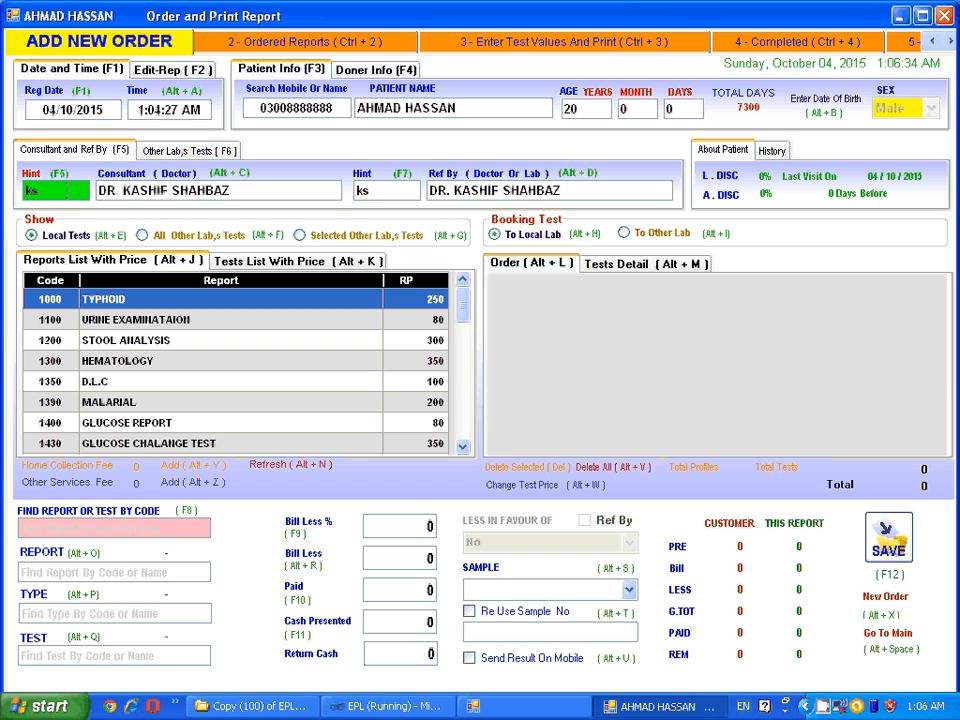
pyautogui.click(66, 190)
pyautogui.write('s')
pyautogui.press('Return')
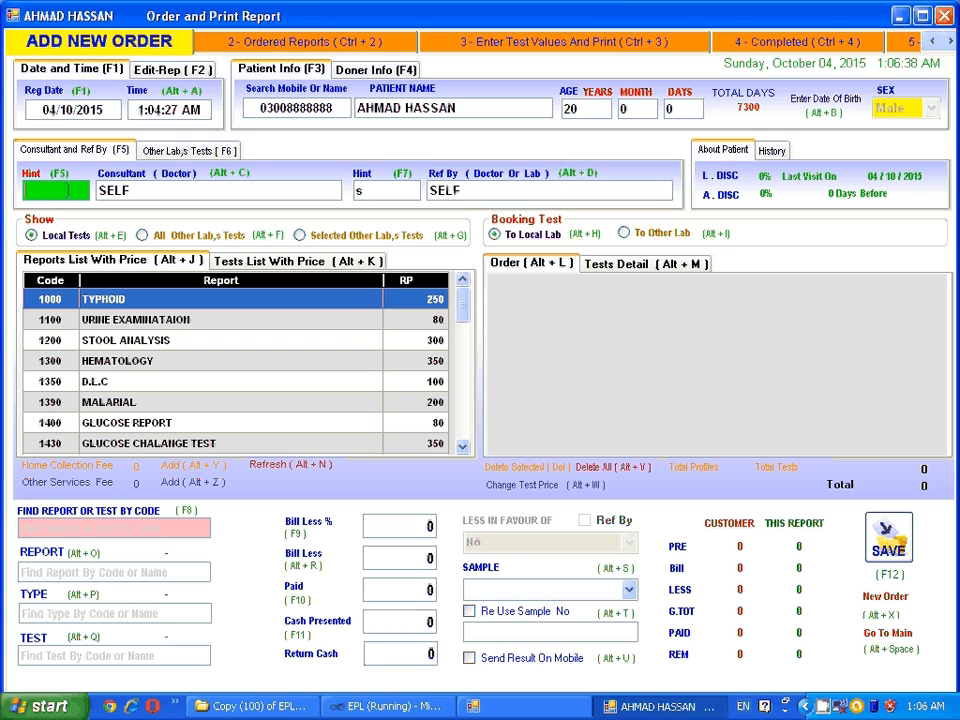
# Look up the consultant again with a new hint, searching referring doctors by name with k
pyautogui.write('ka')
pyautogui.press('BackSpace')
pyautogui.press('BackSpace')
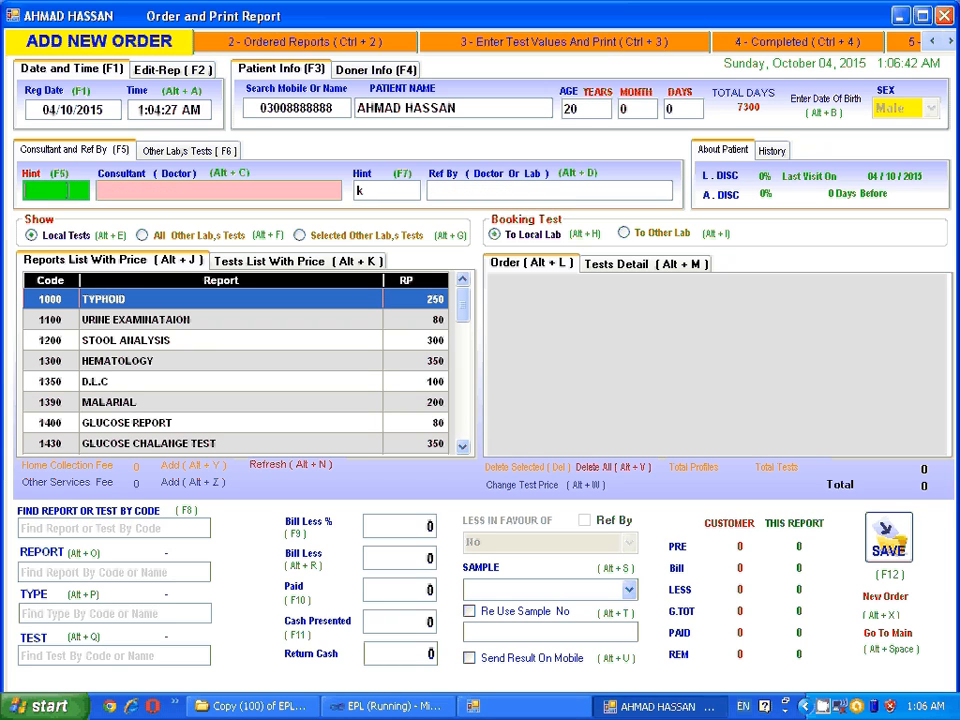
pyautogui.write('x')
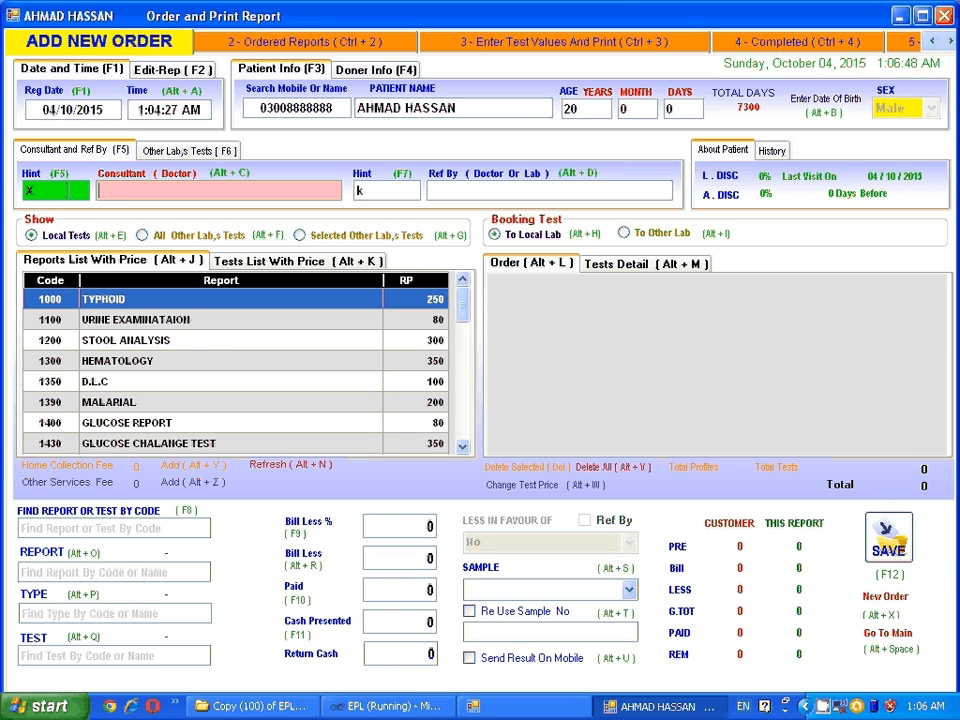
pyautogui.write('k')
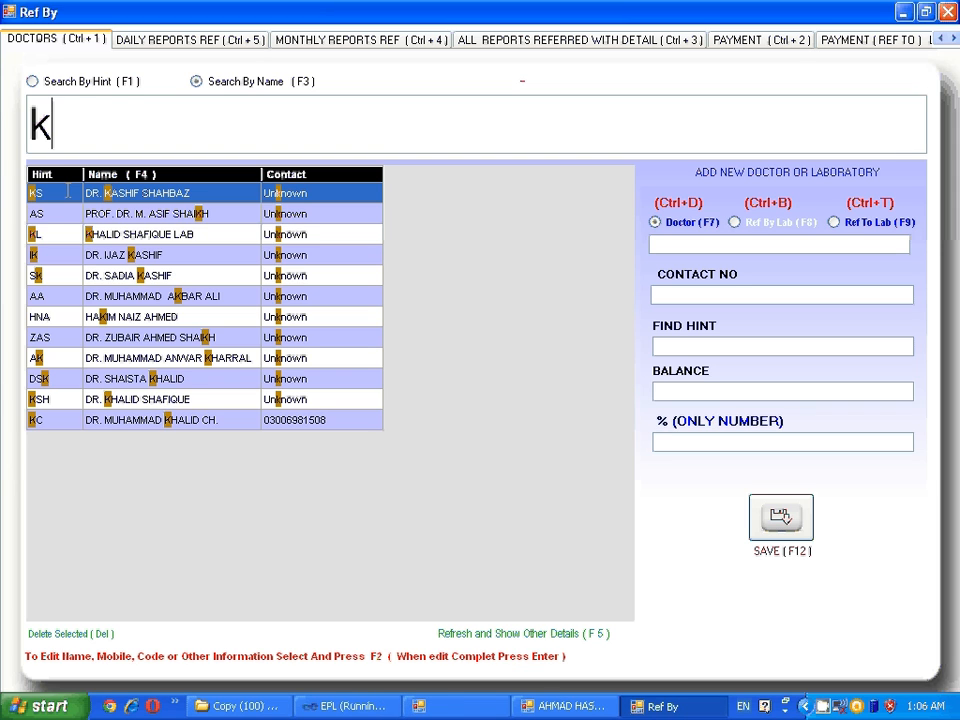
pyautogui.write('as')
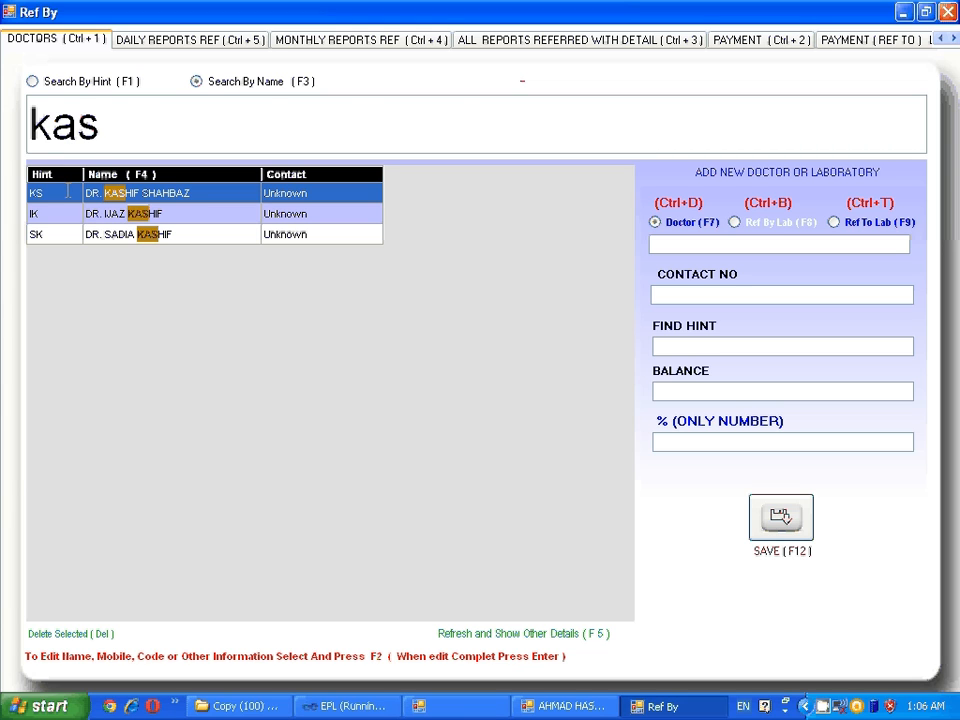
# Choose the second matching doctor in Ref By as the order's consultant
pyautogui.press('Down')
pyautogui.press('Down')
pyautogui.press('Down')
pyautogui.press('Up')
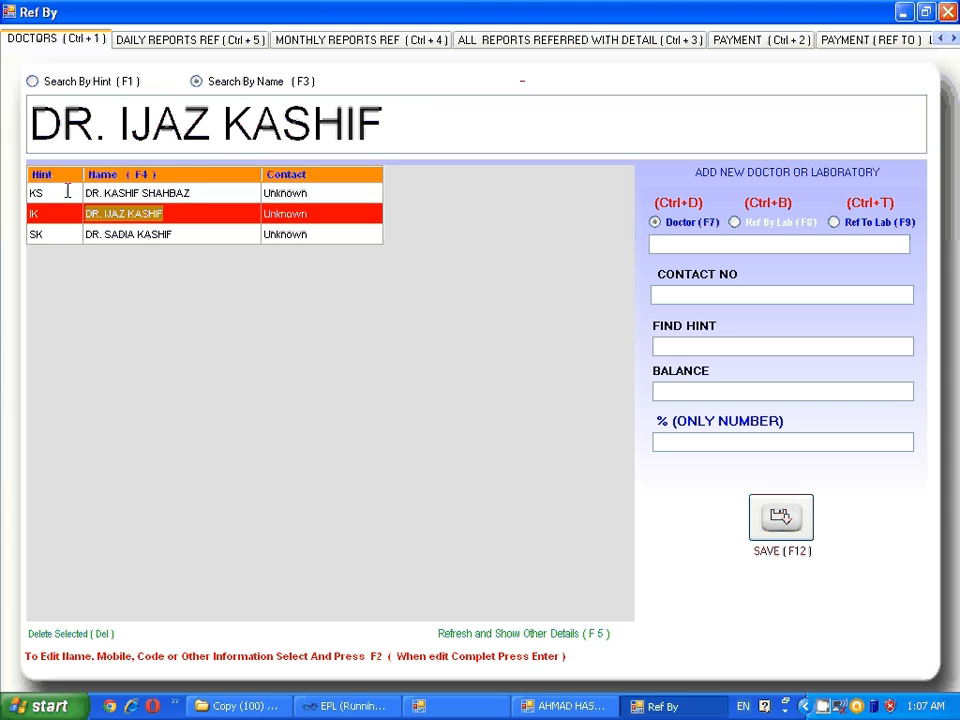
pyautogui.press('Return')
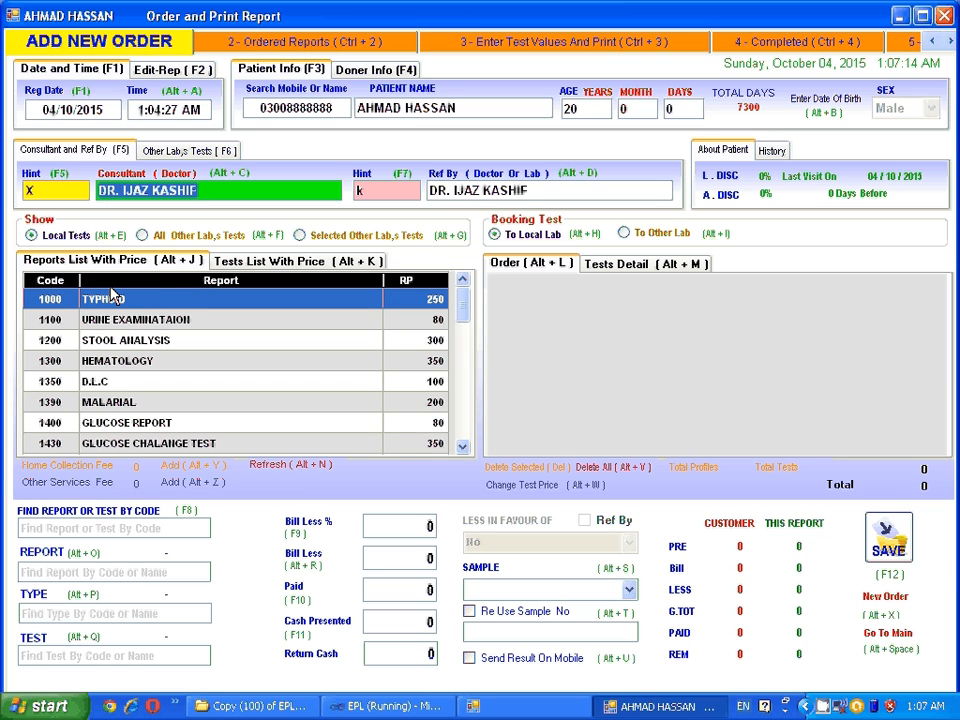
# Sort report profiles by Report name, compare with Code, re-sort by name and scroll the list
pyautogui.click(168, 284)
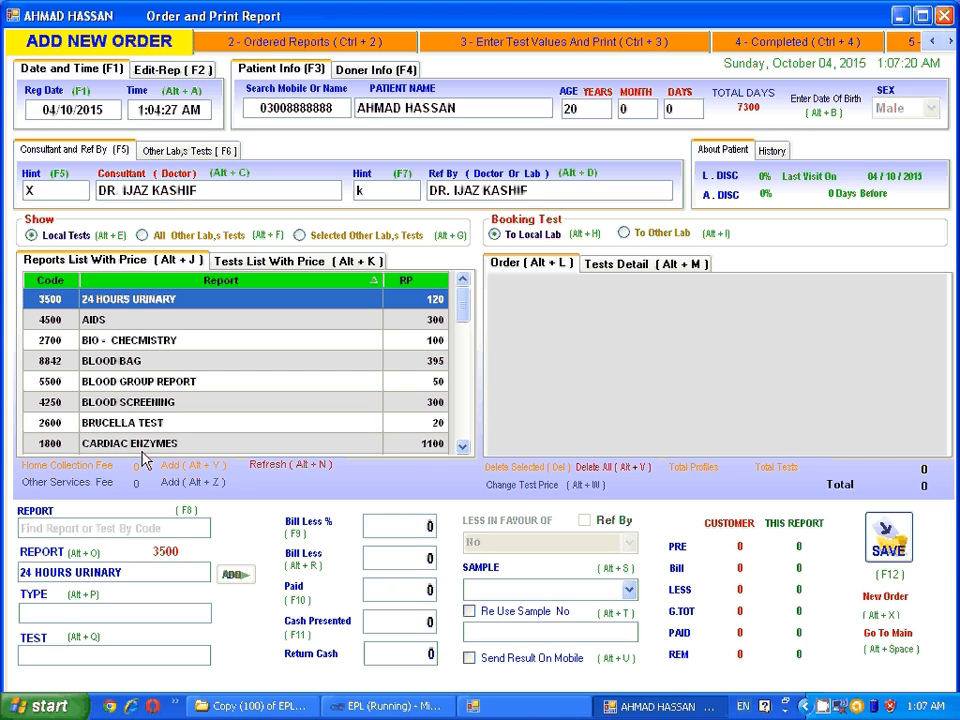
pyautogui.click(65, 285)
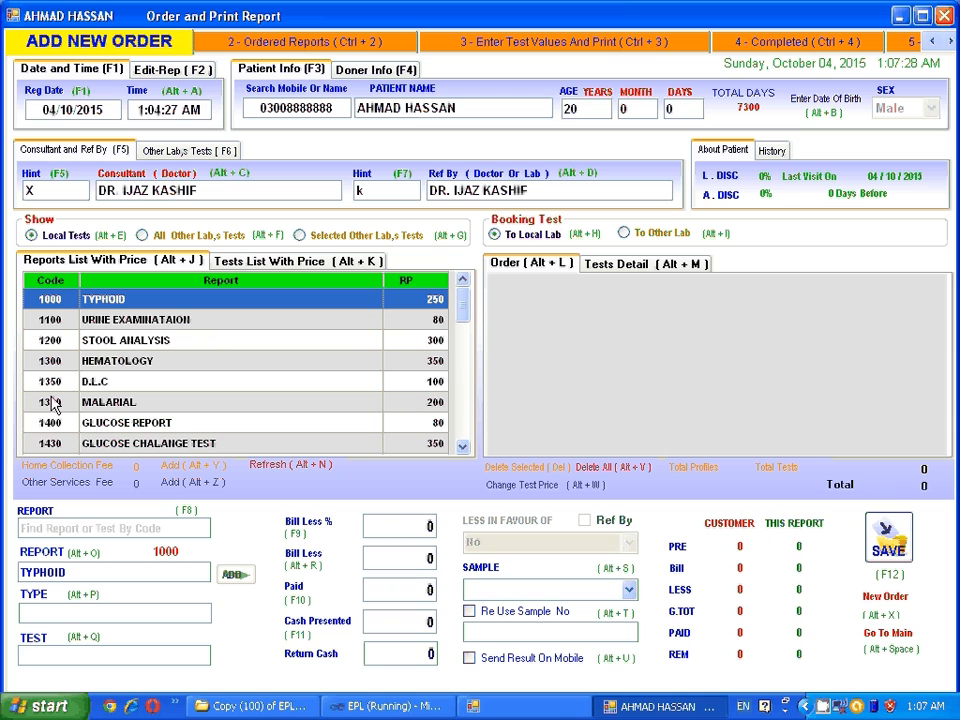
pyautogui.click(297, 288)
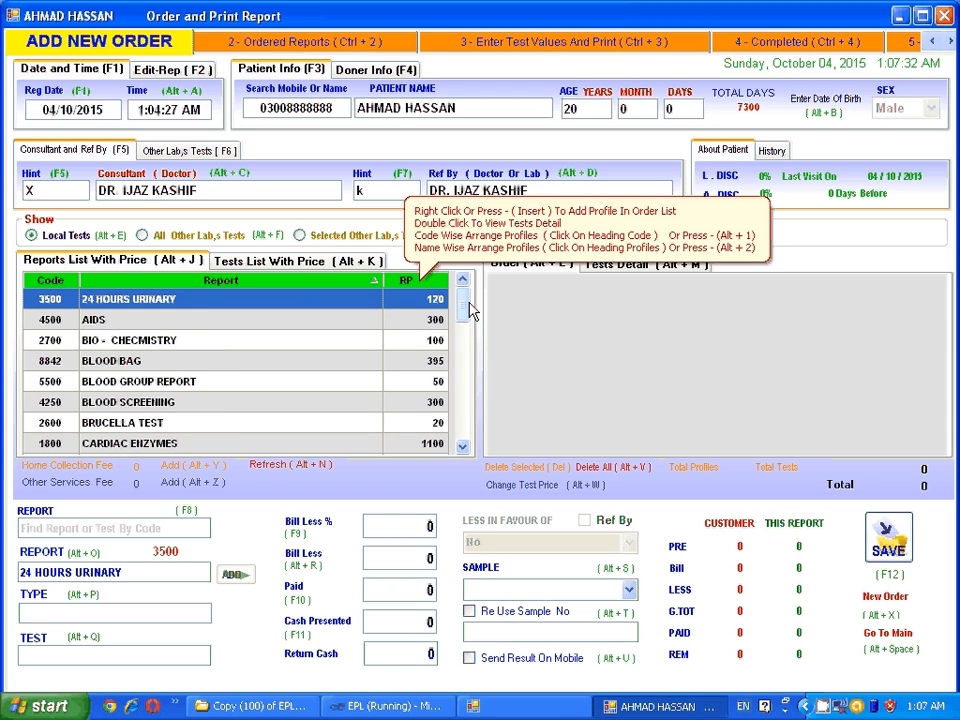
pyautogui.moveTo(461, 311); pyautogui.dragTo(463, 381)
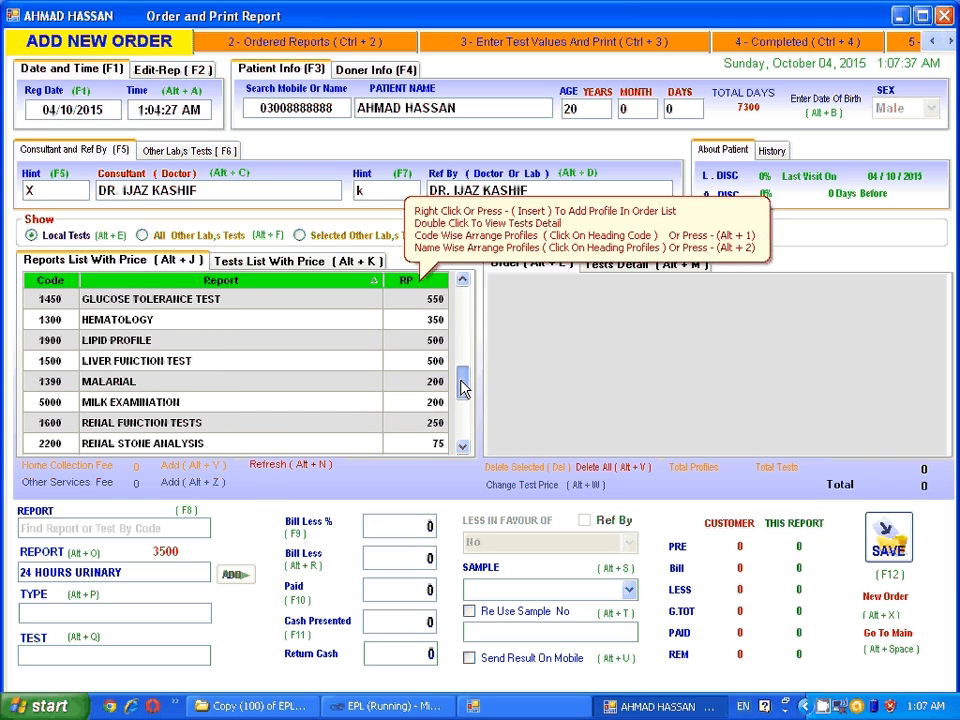
# Inspect the individual tests inside LIPID PROFILE and LIVER FUNCTION TEST
pyautogui.doubleClick(117, 344)
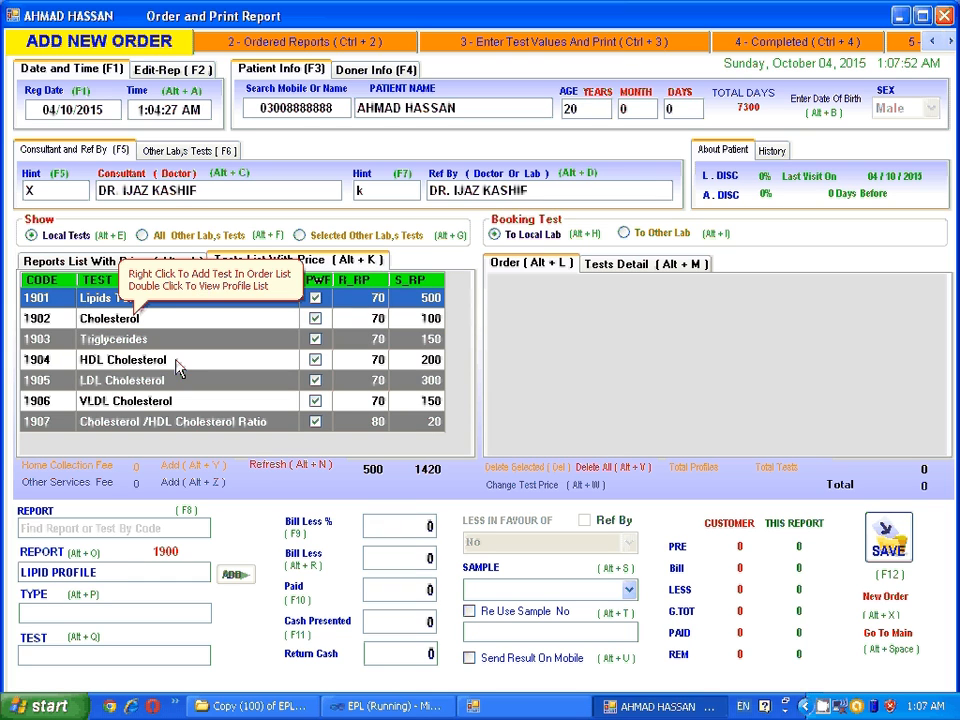
pyautogui.click(127, 264)
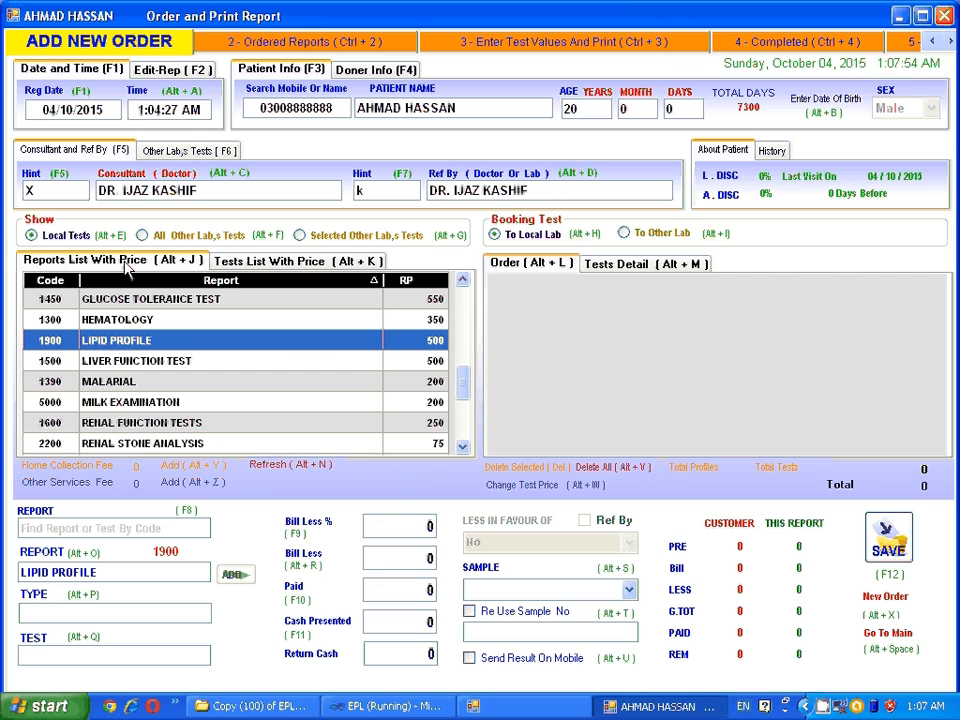
pyautogui.click(96, 364)
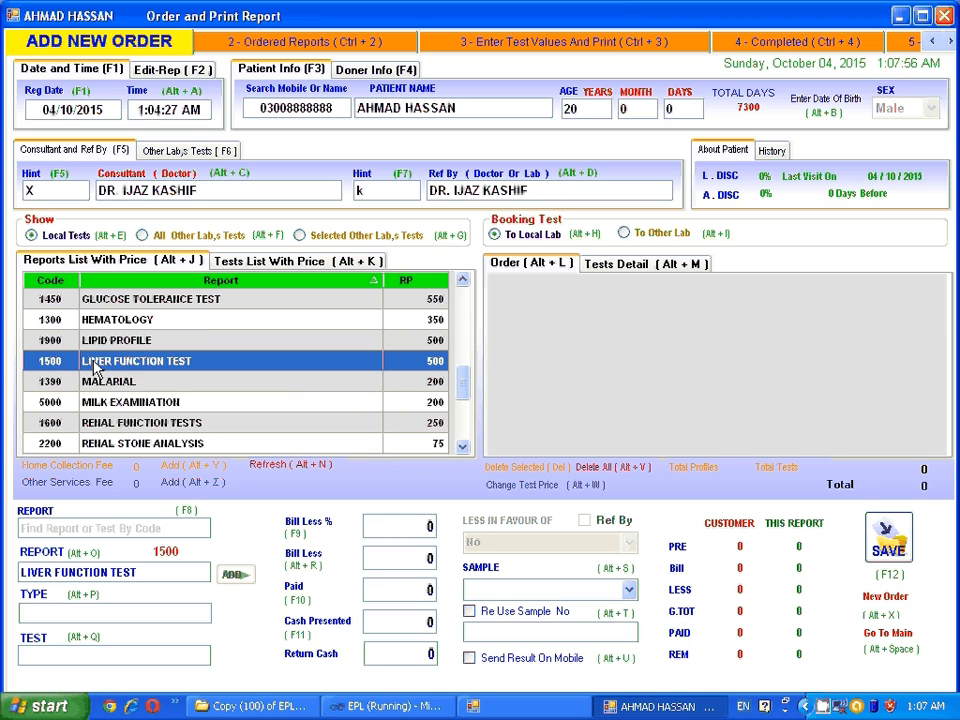
pyautogui.click(316, 262)
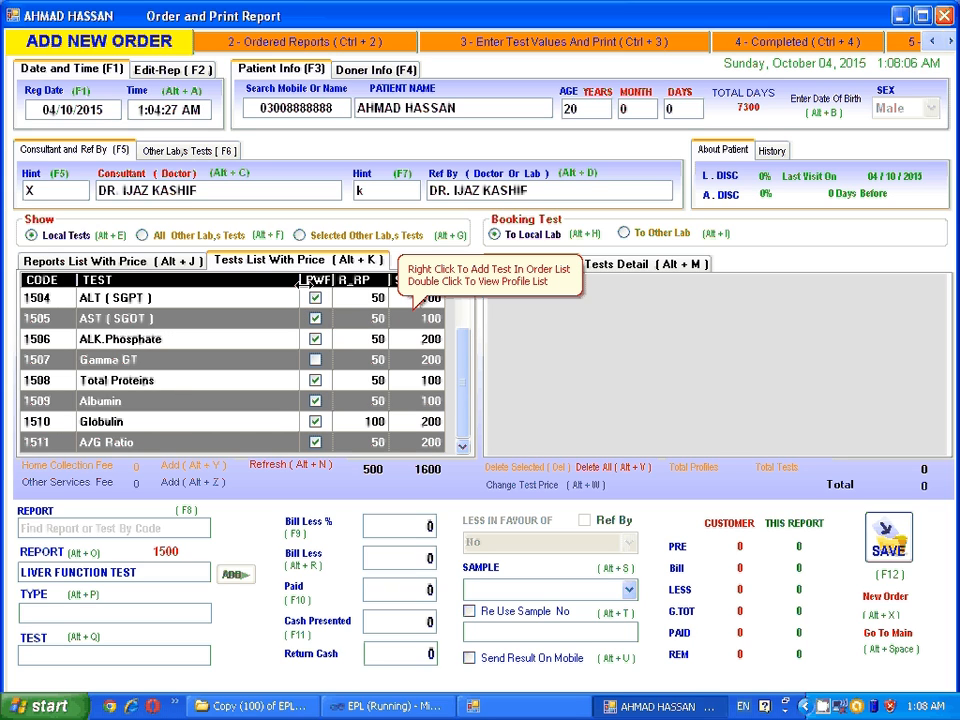
pyautogui.moveTo(326, 283); pyautogui.dragTo(328, 286)
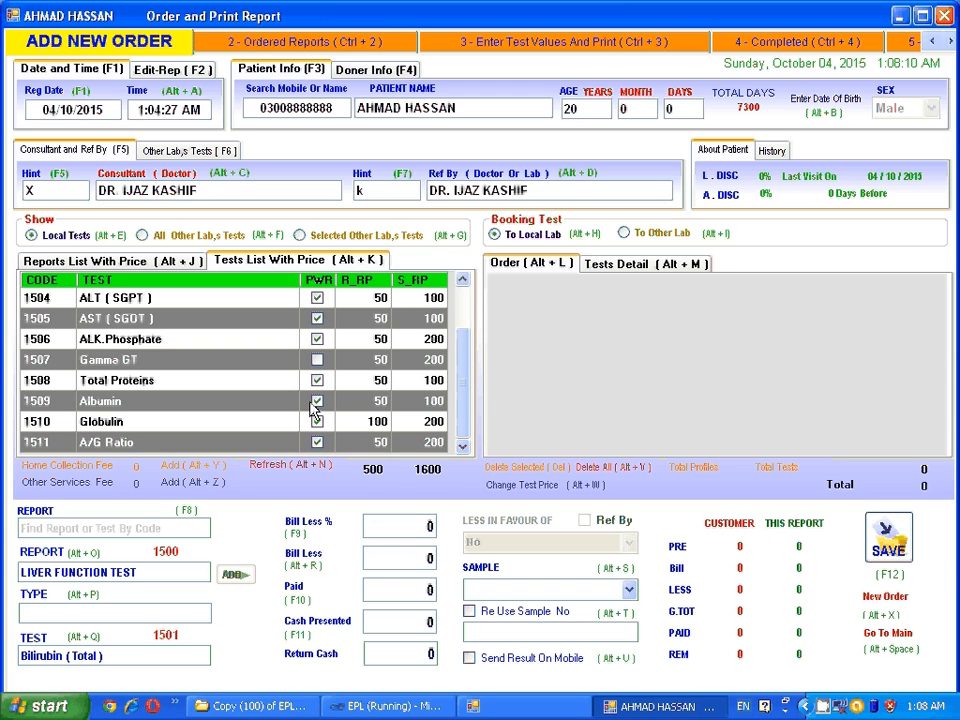
pyautogui.scroll(2, 467, 386)
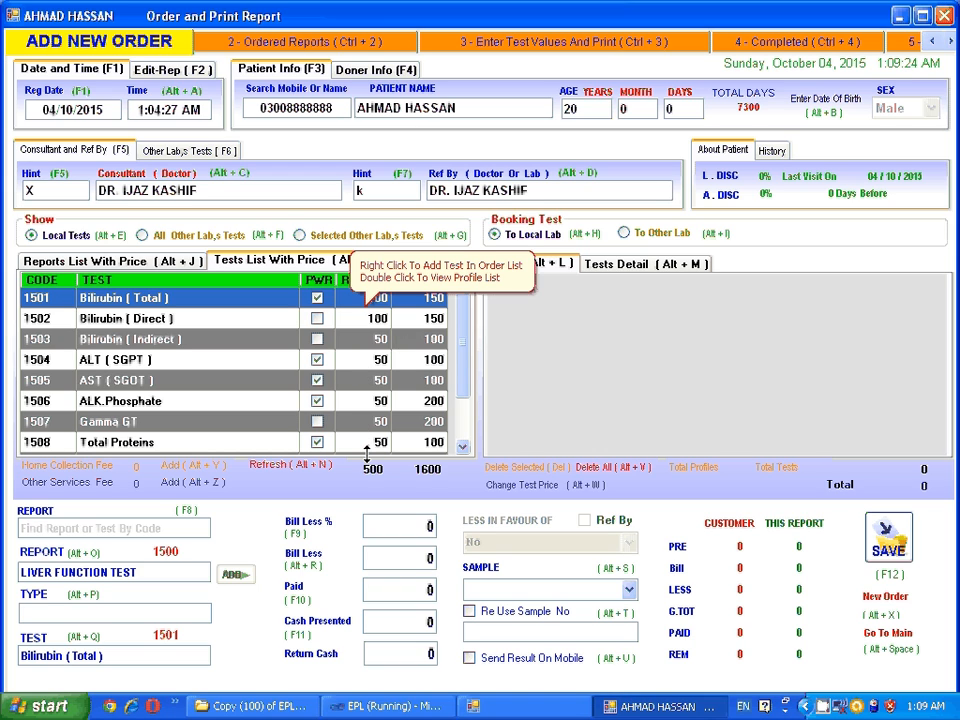
# Reselect LIPID PROFILE and show the individual tests price list
pyautogui.click(147, 263)
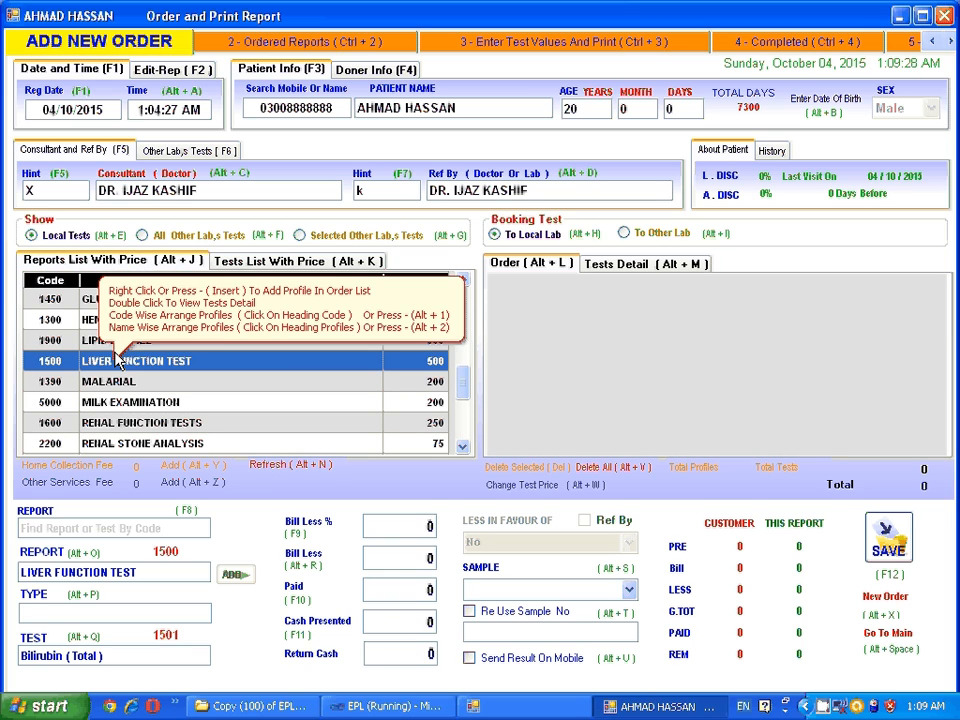
pyautogui.click(103, 343)
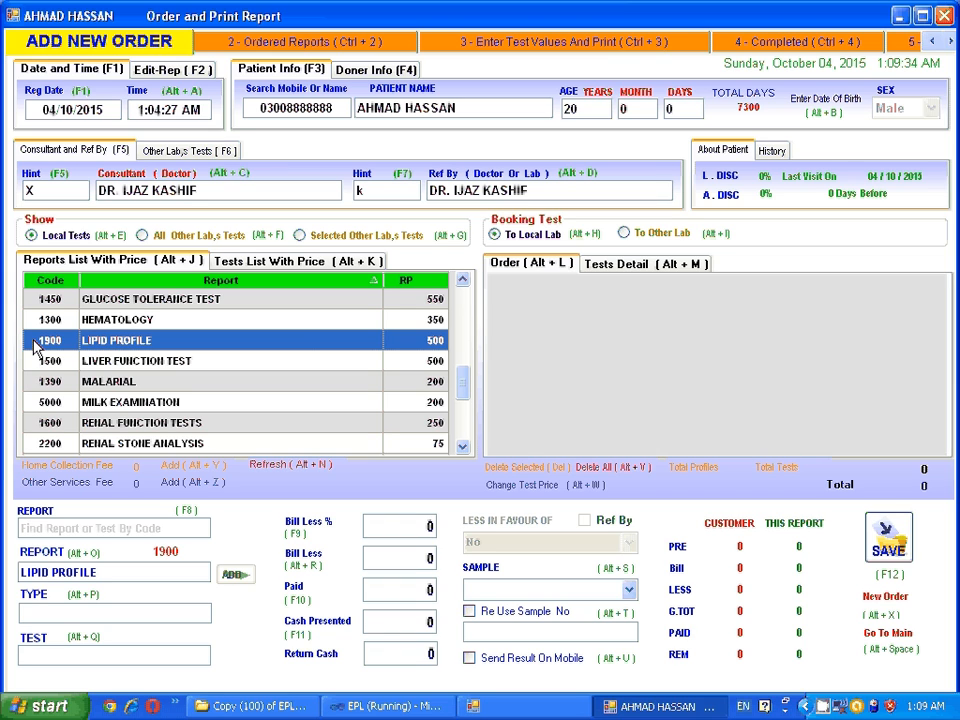
pyautogui.click(65, 528)
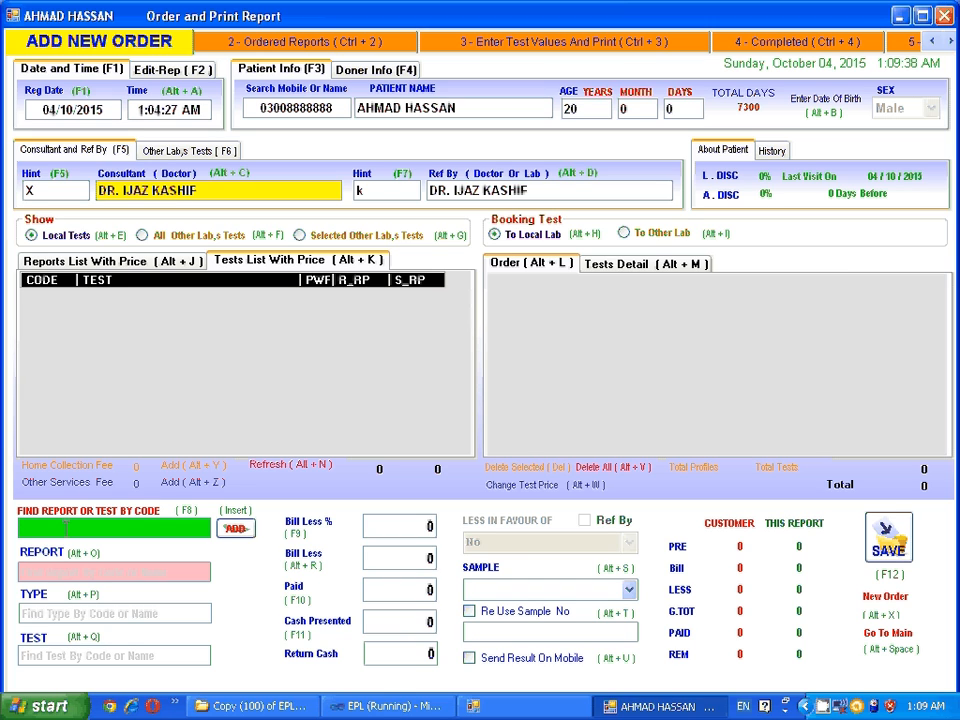
# Look up report code 1900, try codes 1901–1904, then return to 1900 (LIPID PROFILE)
pyautogui.write('1900')
pyautogui.press('Return')
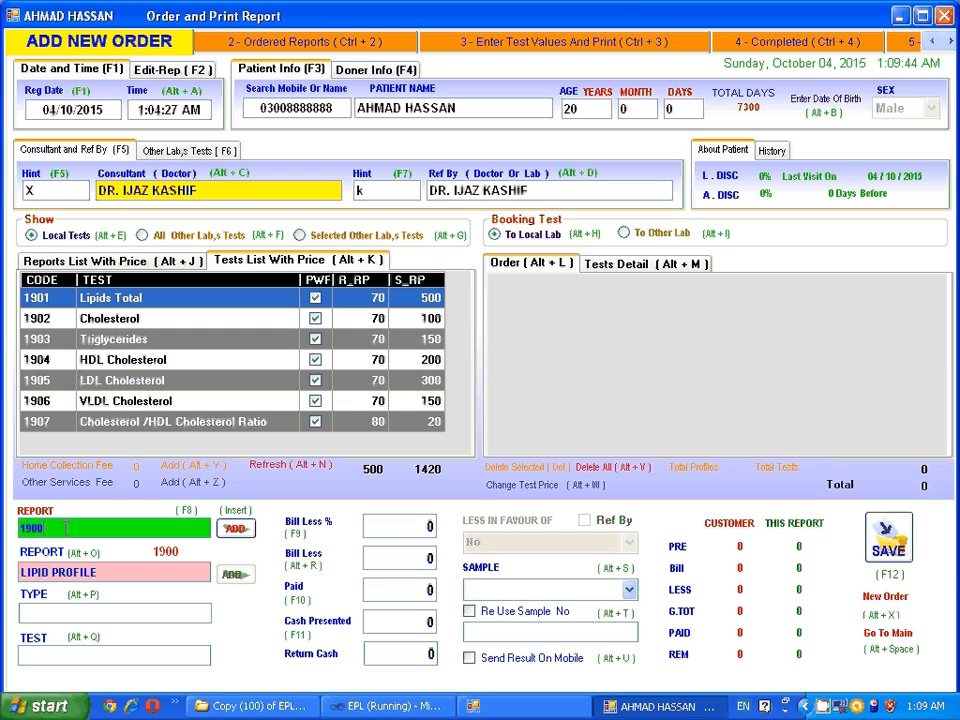
pyautogui.press('BackSpace')
pyautogui.write('g')
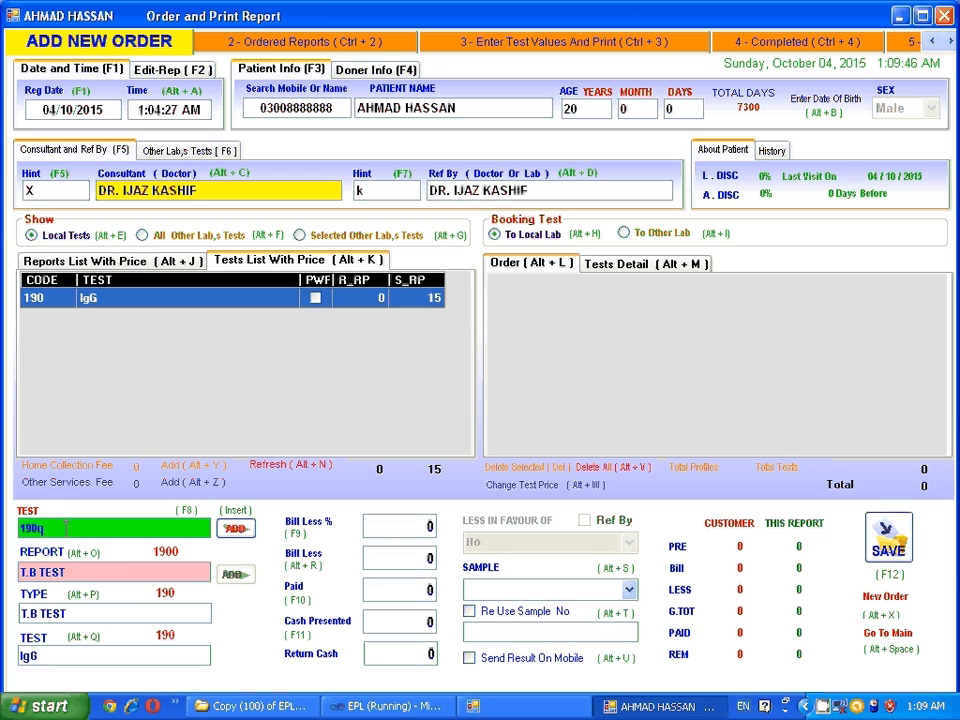
pyautogui.press('BackSpace')
pyautogui.write('1')
pyautogui.press('BackSpace')
pyautogui.write('2')
pyautogui.press('BackSpace')
pyautogui.write('3')
pyautogui.press('BackSpace')
pyautogui.write('4')
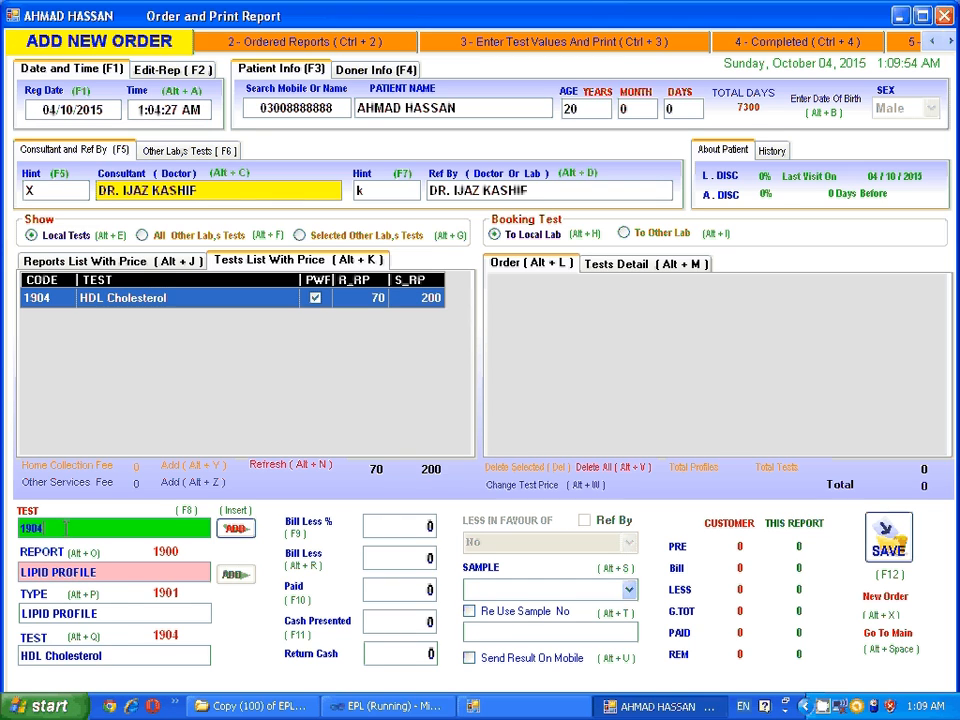
pyautogui.press('BackSpace')
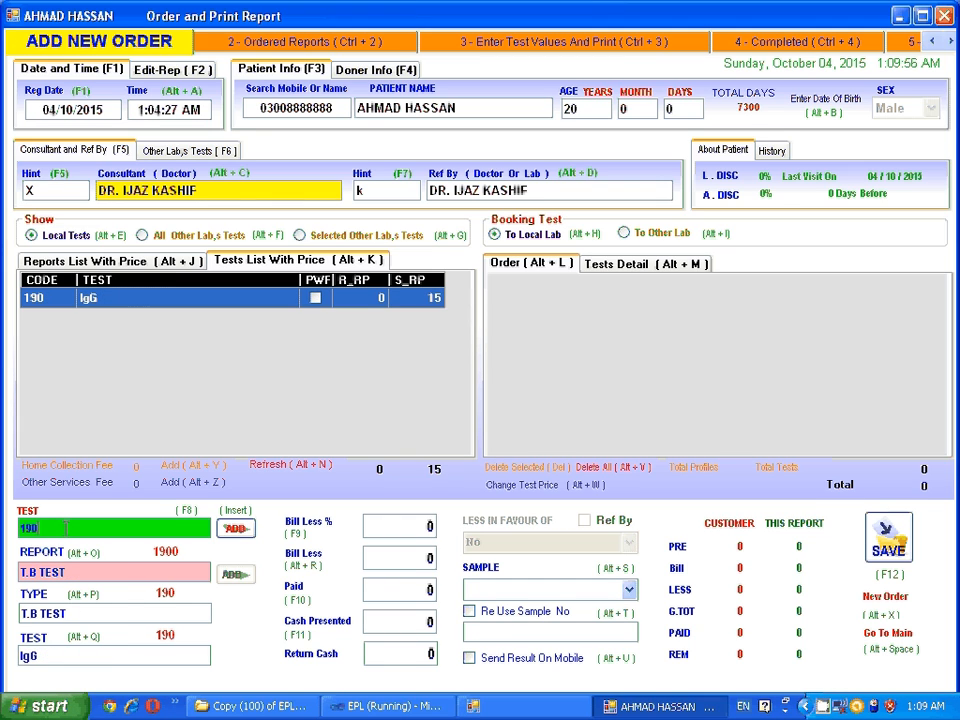
pyautogui.write('0')
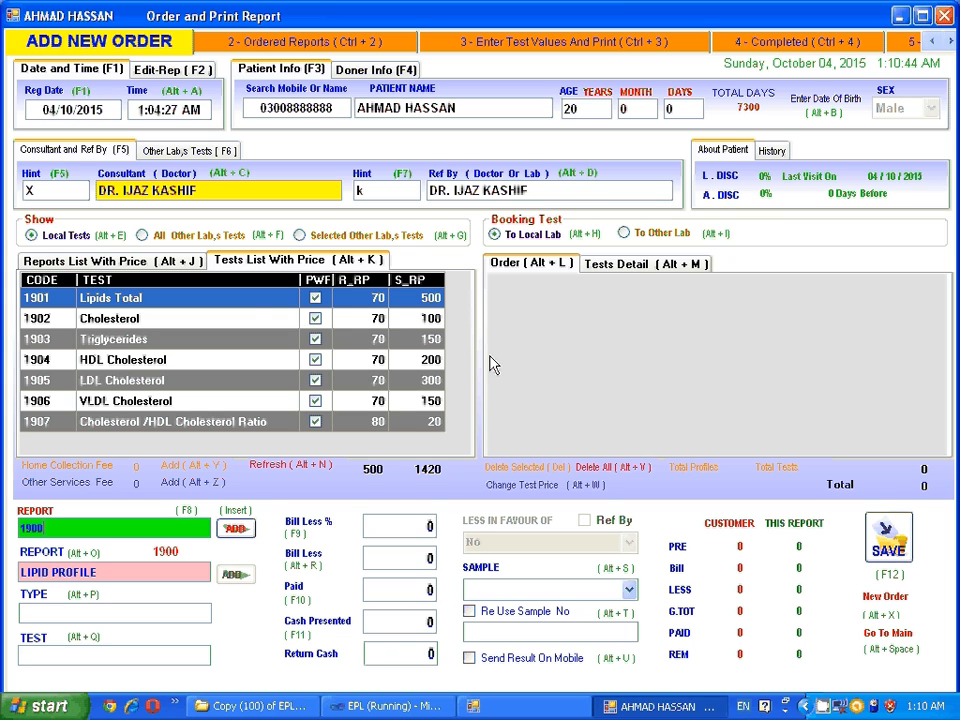
# Add LIPID PROFILE at 500 from the priced reports list to the order
pyautogui.click(147, 264)
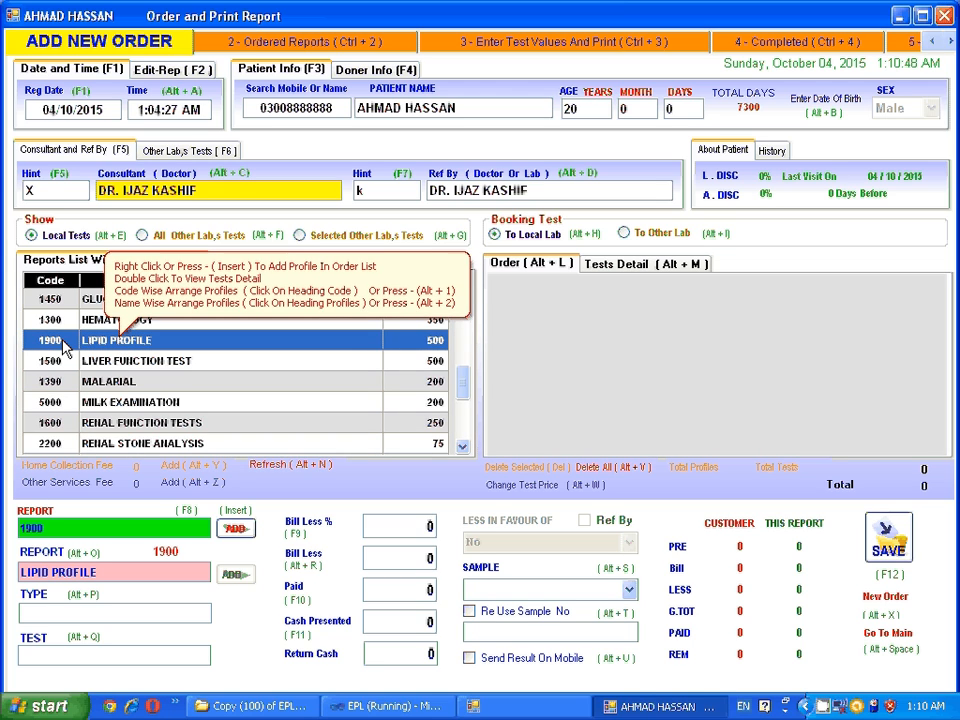
pyautogui.doubleClick(118, 345)
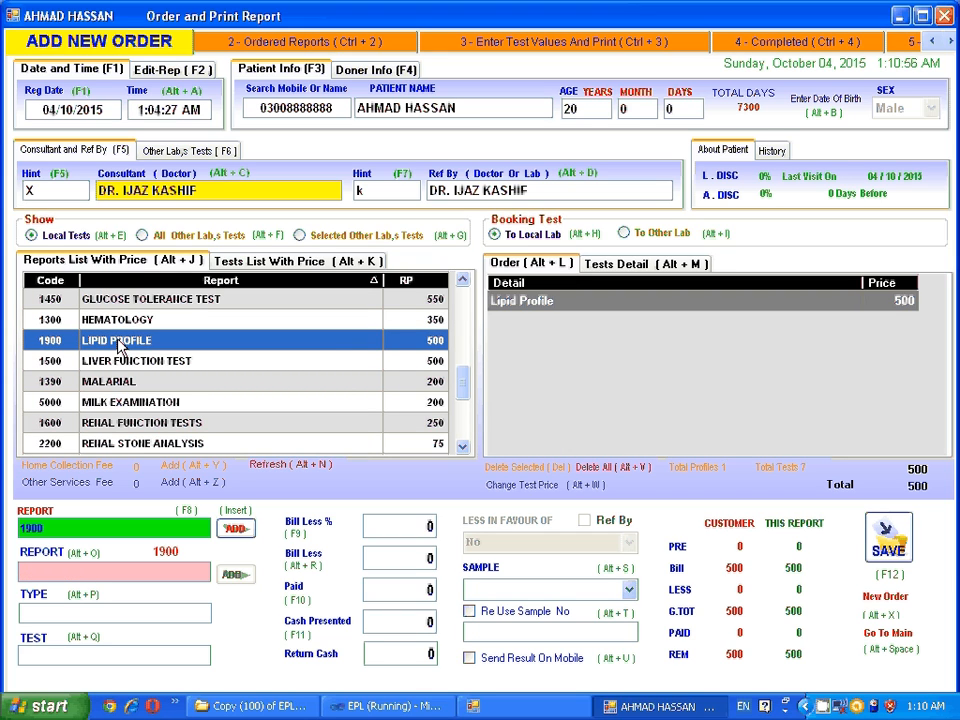
pyautogui.click(146, 530)
pyautogui.press('Return')
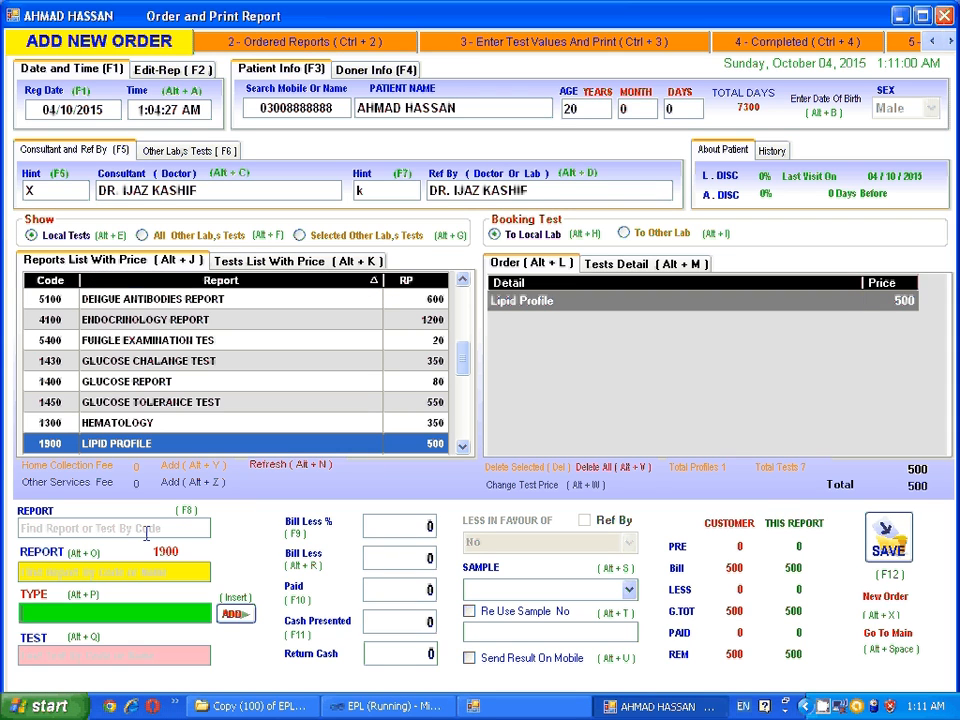
pyautogui.press('Return')
pyautogui.press('Return')
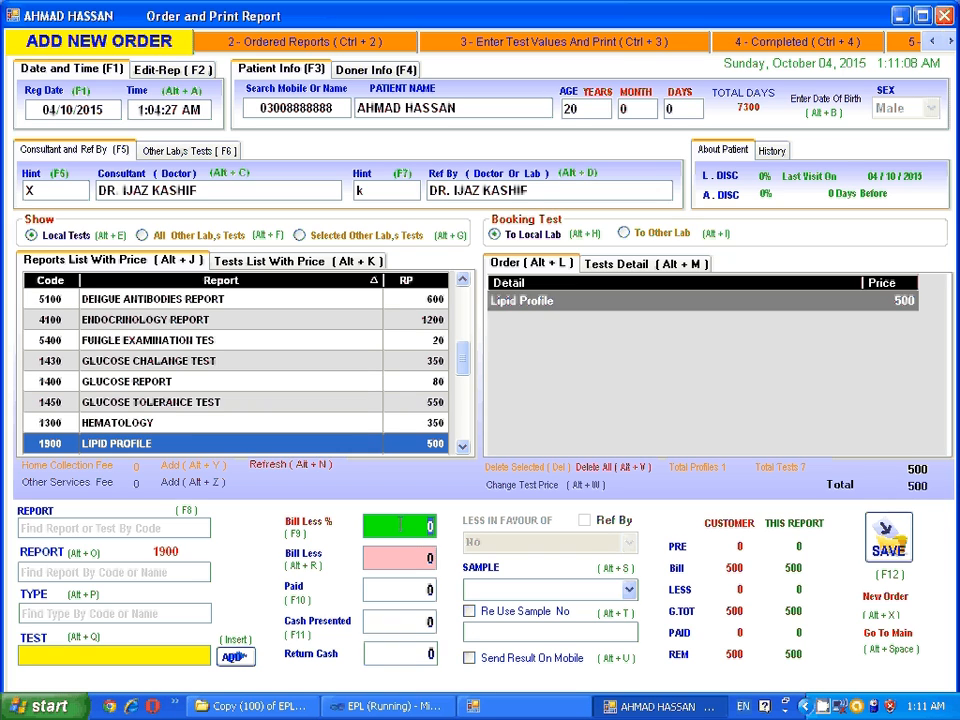
# Apply a flat bill discount of 10 (2%), bringing the grand total to 490
pyautogui.write('10')
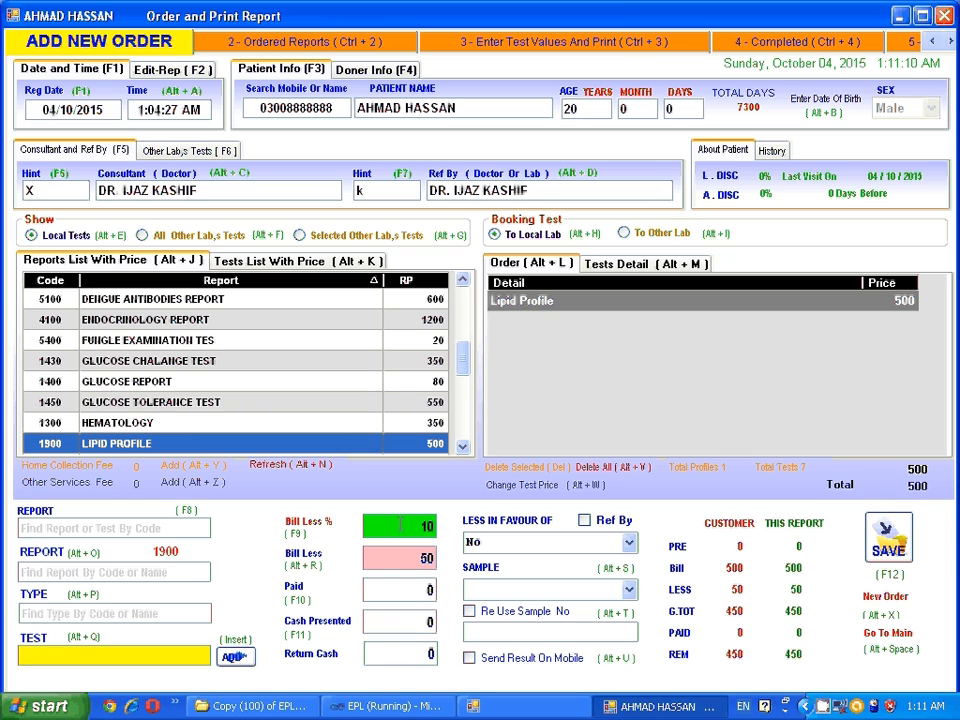
pyautogui.press('BackSpace')
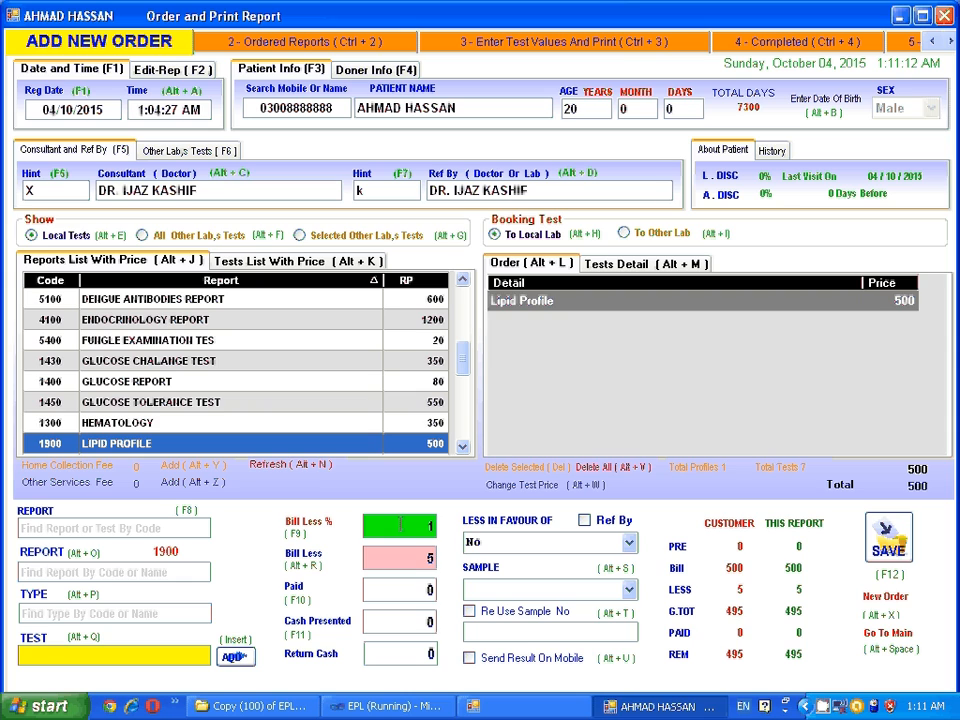
pyautogui.press('BackSpace')
pyautogui.press('Return')
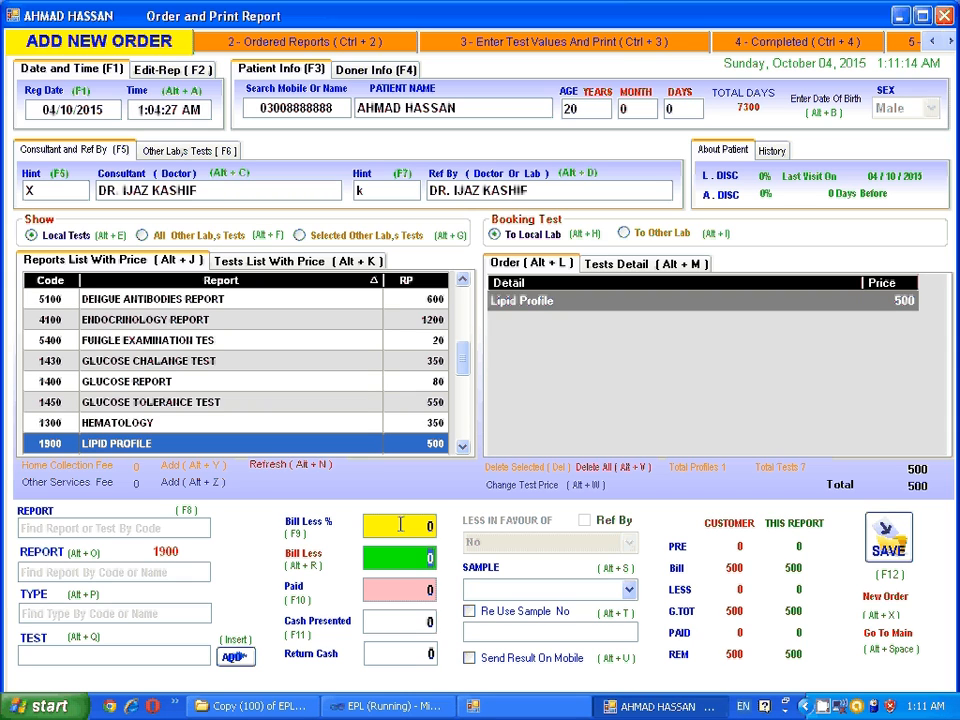
pyautogui.write('10')
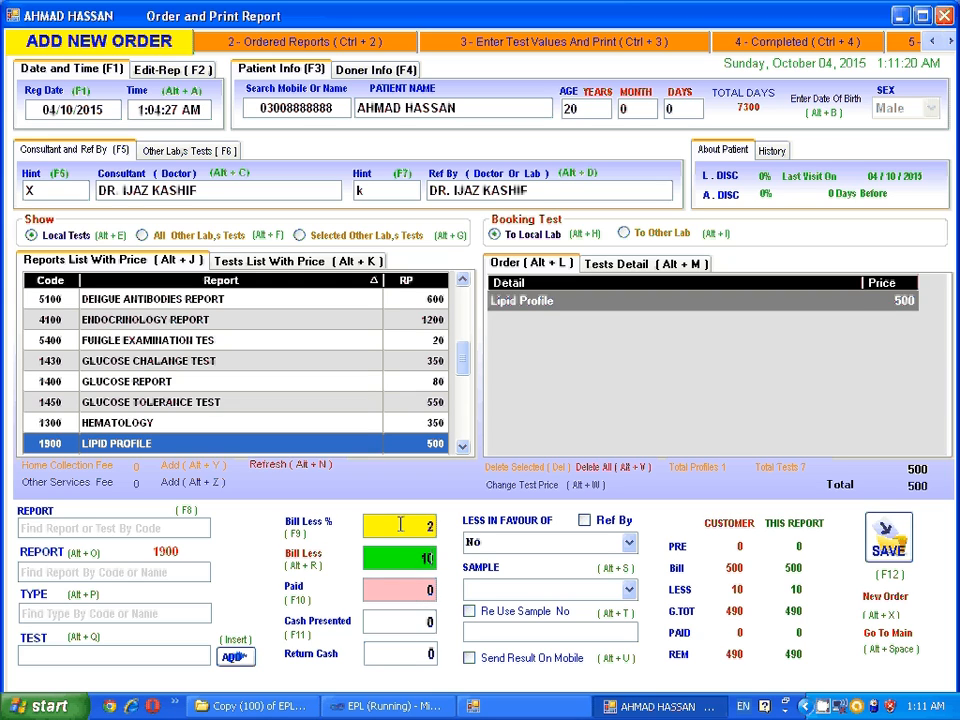
pyautogui.press('Return')
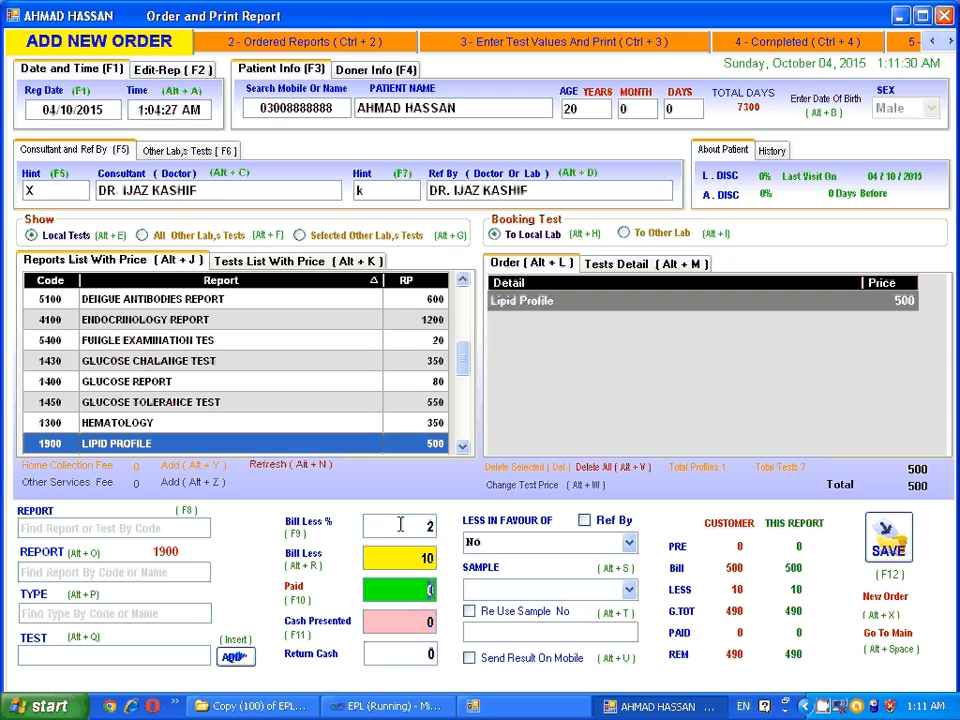
pyautogui.press('Return')
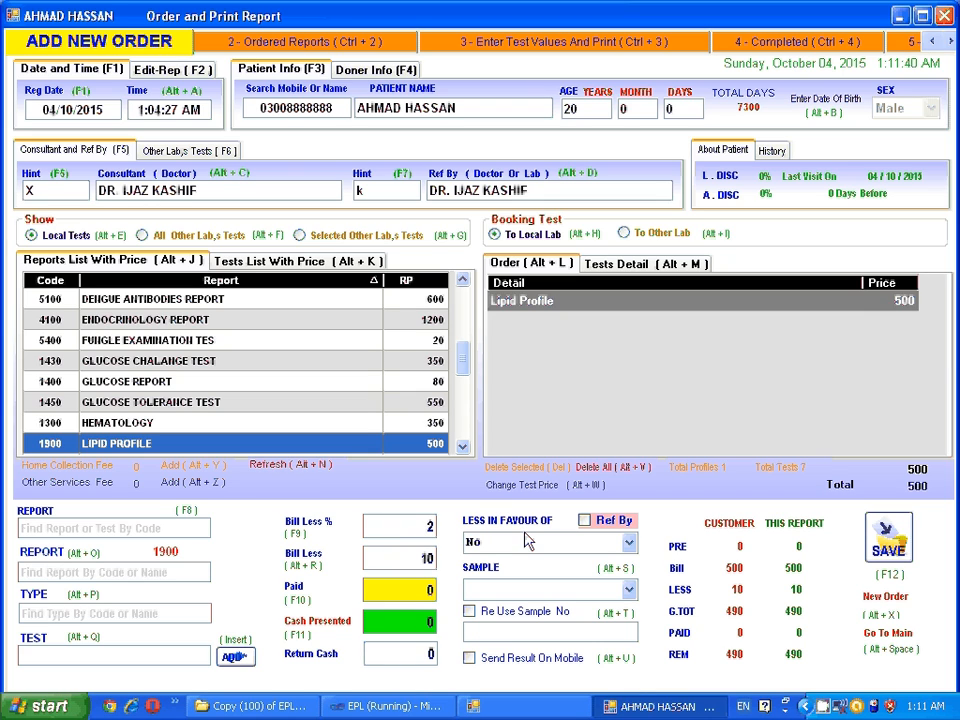
pyautogui.click(406, 560)
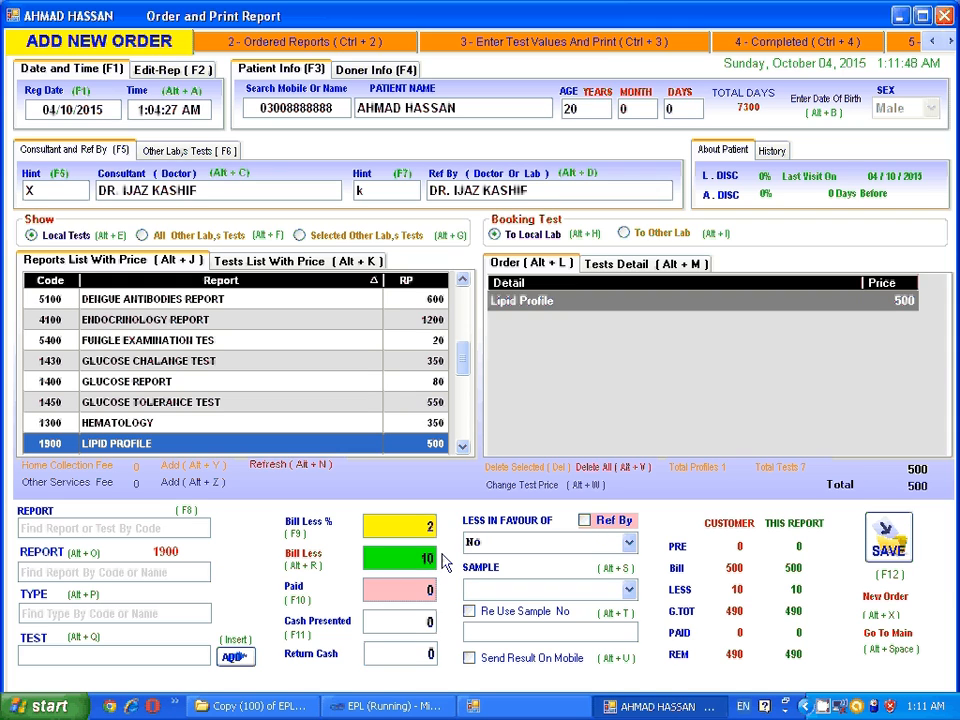
# Credit the discount to a named person instead of the doctor, and set Sample to Brought To Lab
pyautogui.click(585, 524)
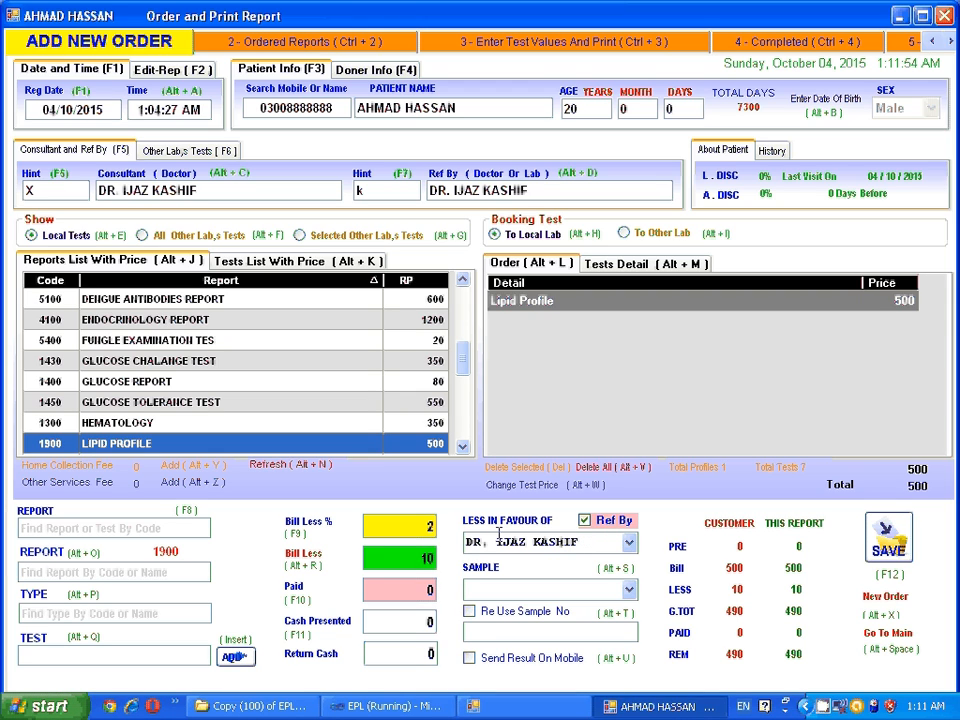
pyautogui.click(579, 541)
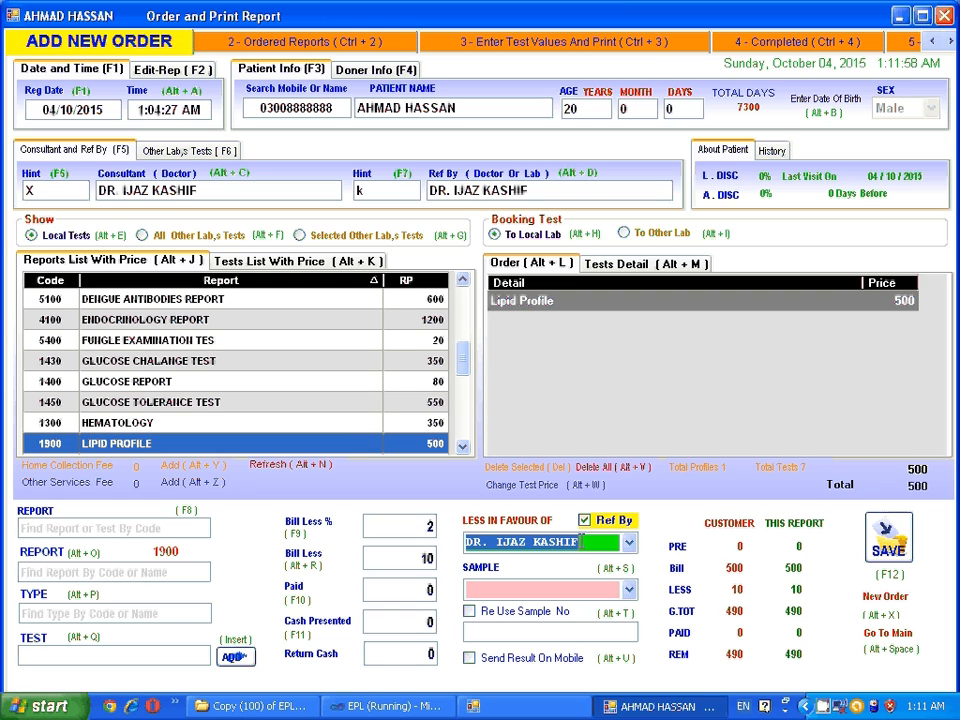
pyautogui.click(585, 520)
pyautogui.click(513, 541)
pyautogui.write('khalid')
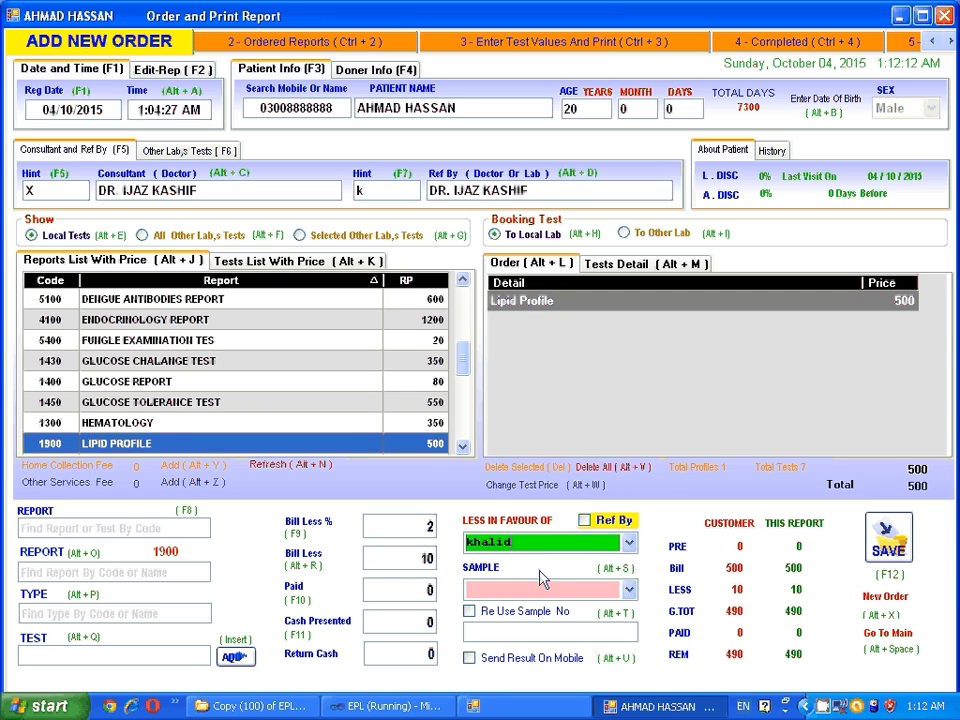
pyautogui.press('Tab')
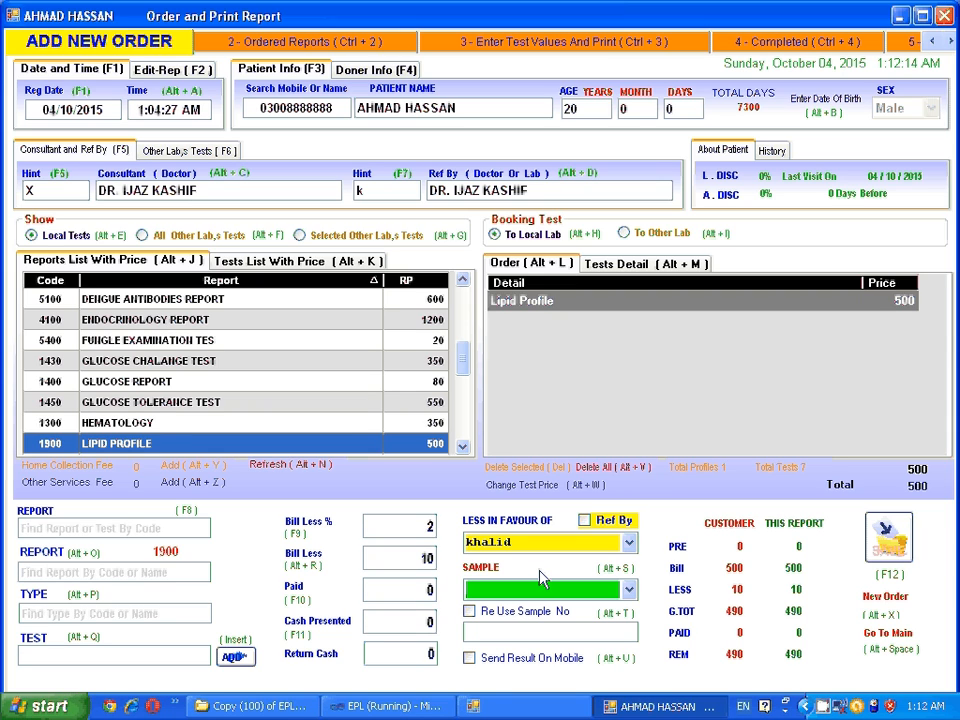
pyautogui.write('Brought To Lab')
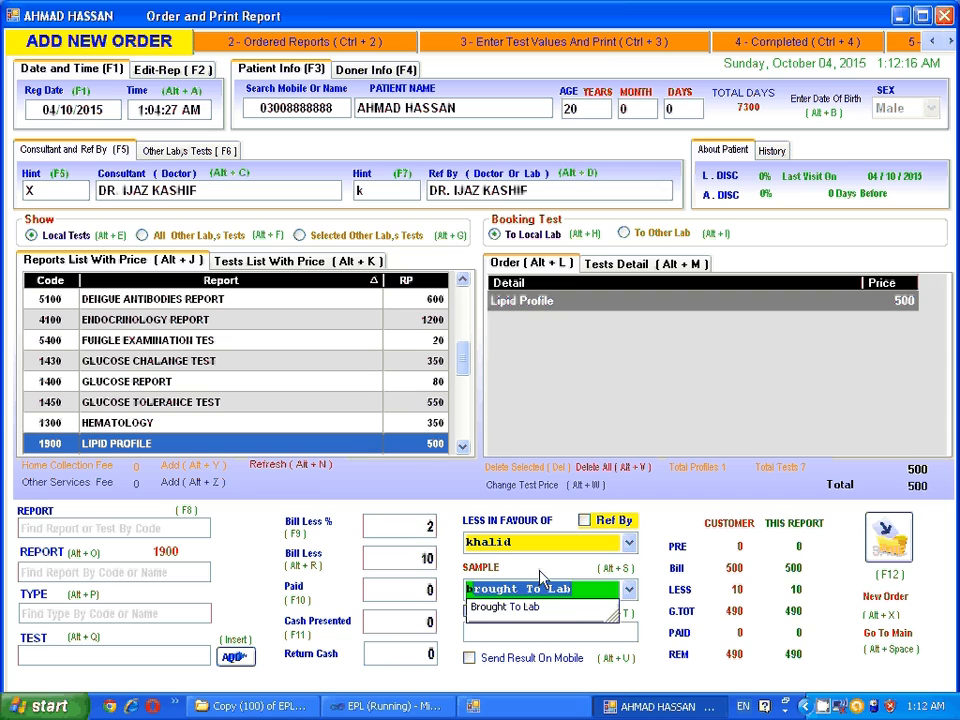
pyautogui.press('Return')
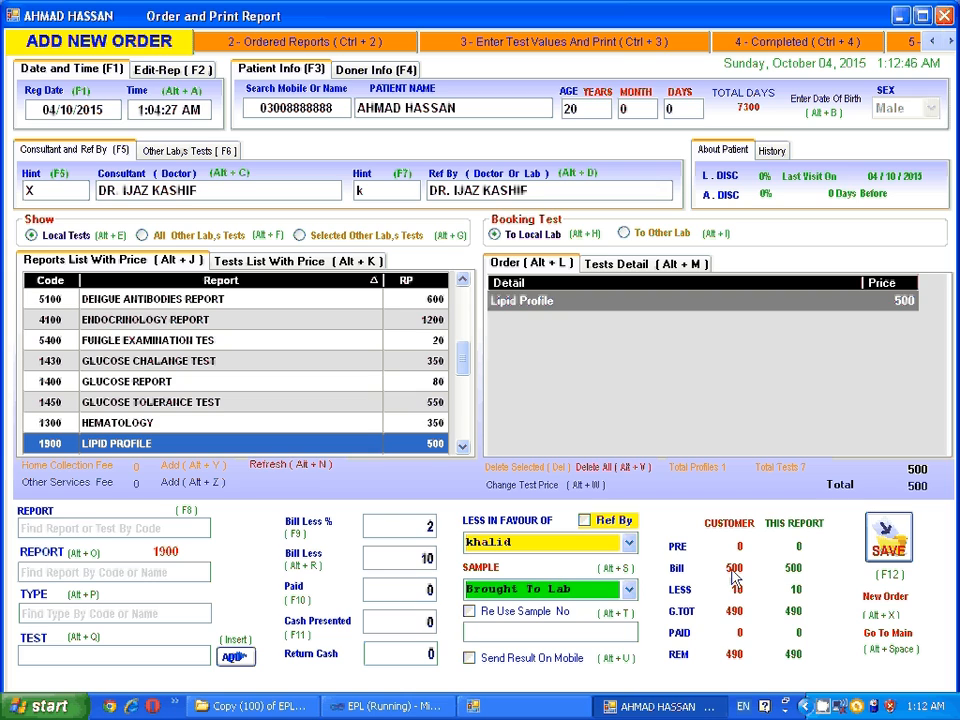
# Save the Lipid Profile order, skip printing, and close the receipt preview
pyautogui.click(888, 550)
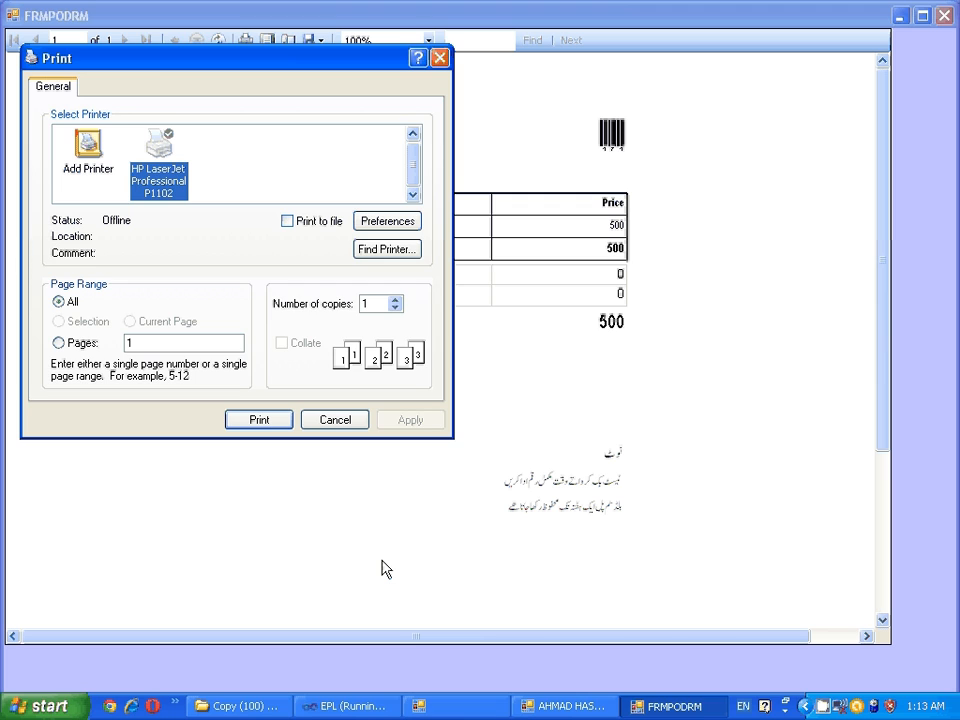
pyautogui.press('Escape')
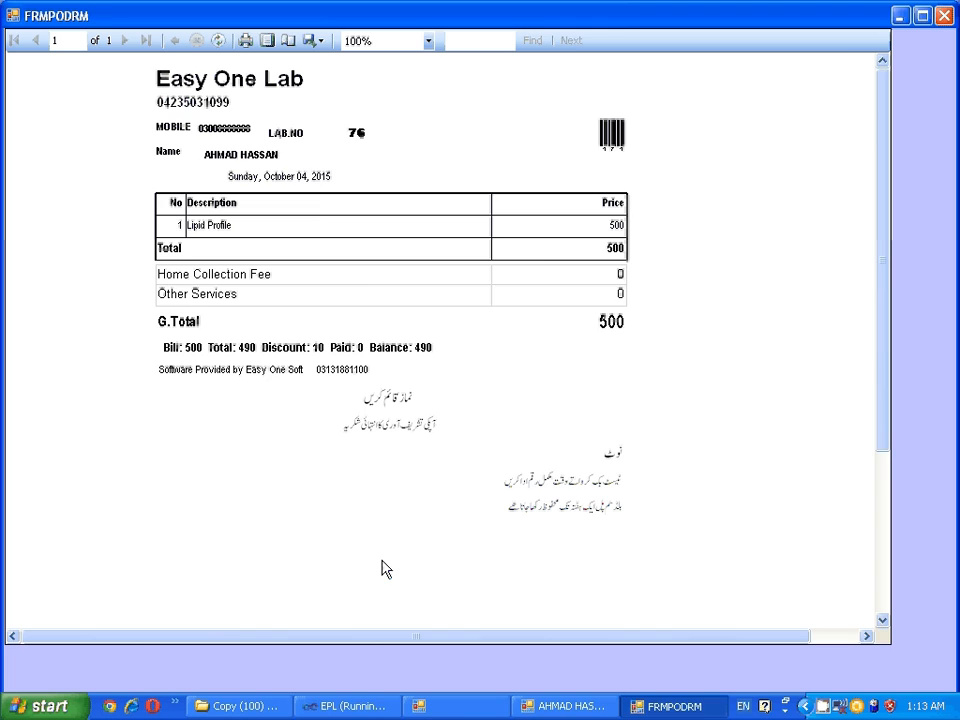
pyautogui.press('Escape')
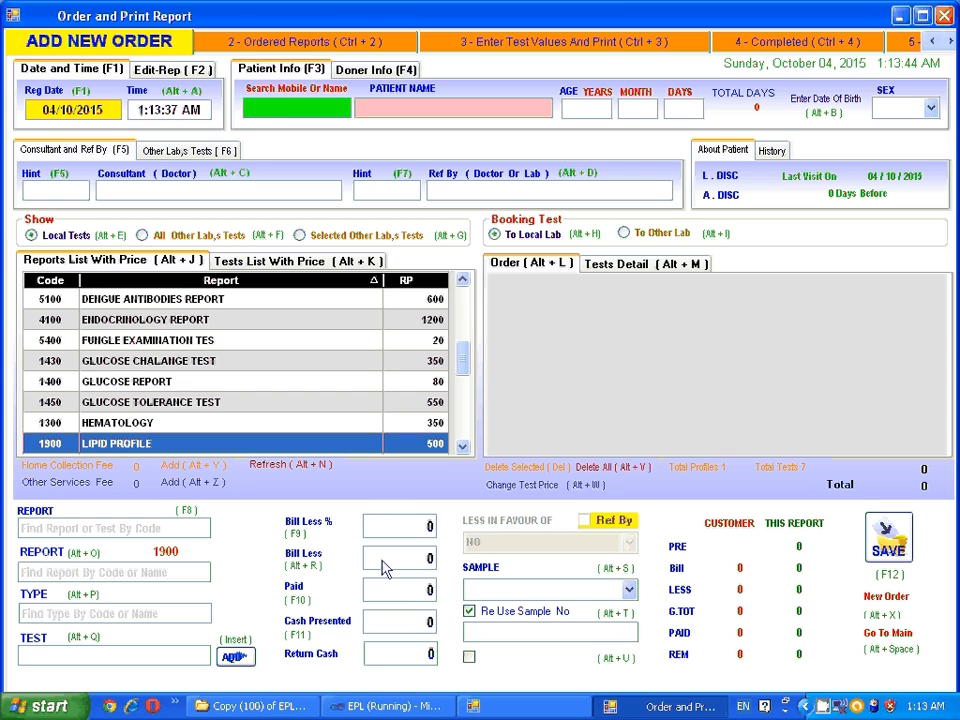
# Enter the patient's search number and pick his first name and surname from the lookup
pyautogui.write('197')
pyautogui.press('Return')
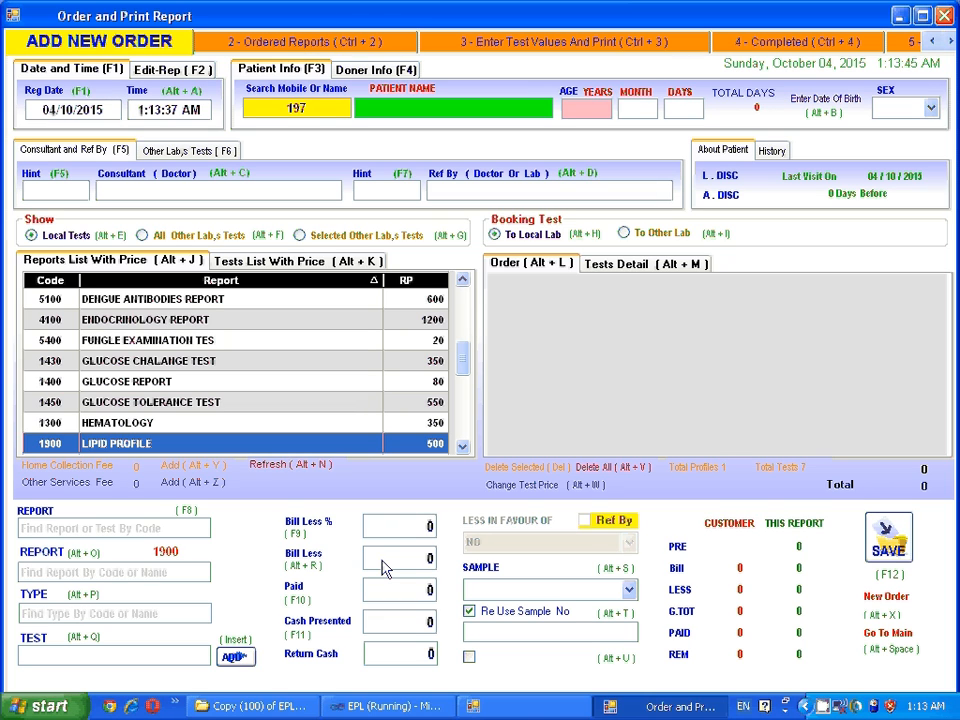
pyautogui.write('khA')
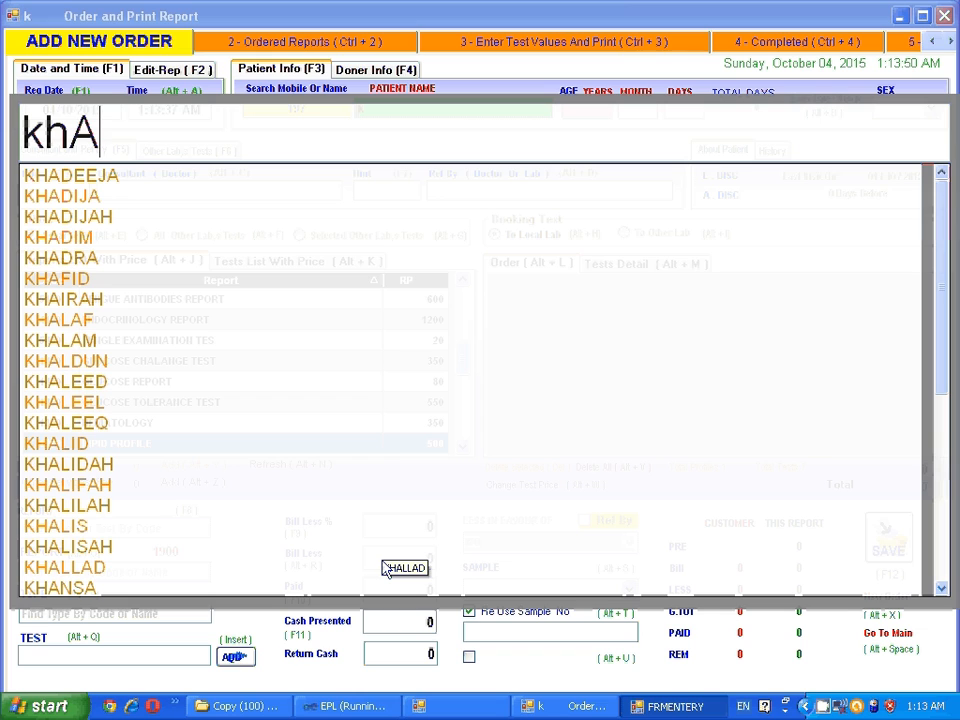
pyautogui.write('DRA')
pyautogui.press('Down')
pyautogui.press('Down')
pyautogui.press('Down')
pyautogui.press('Down')
pyautogui.press('Down')
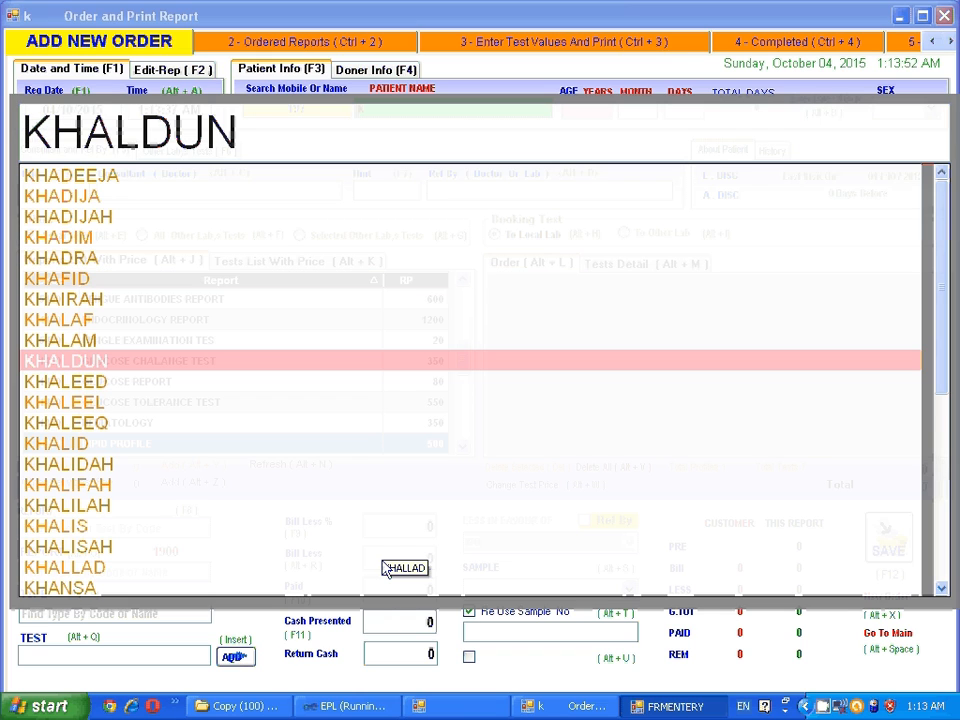
pyautogui.press('Down')
pyautogui.press('Down')
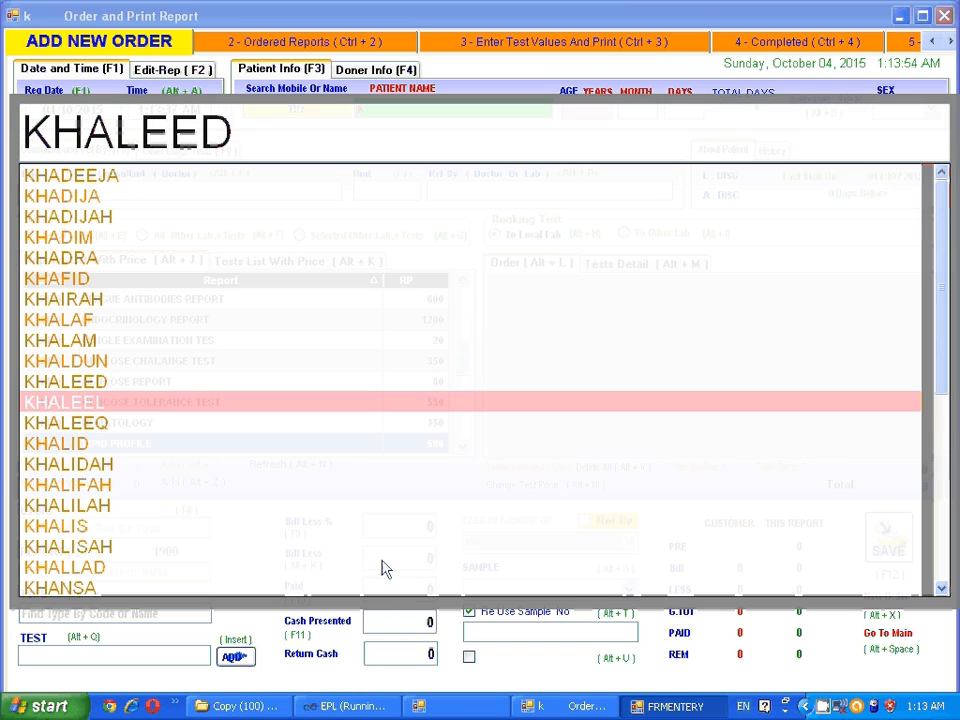
pyautogui.press('Down')
pyautogui.press('Down')
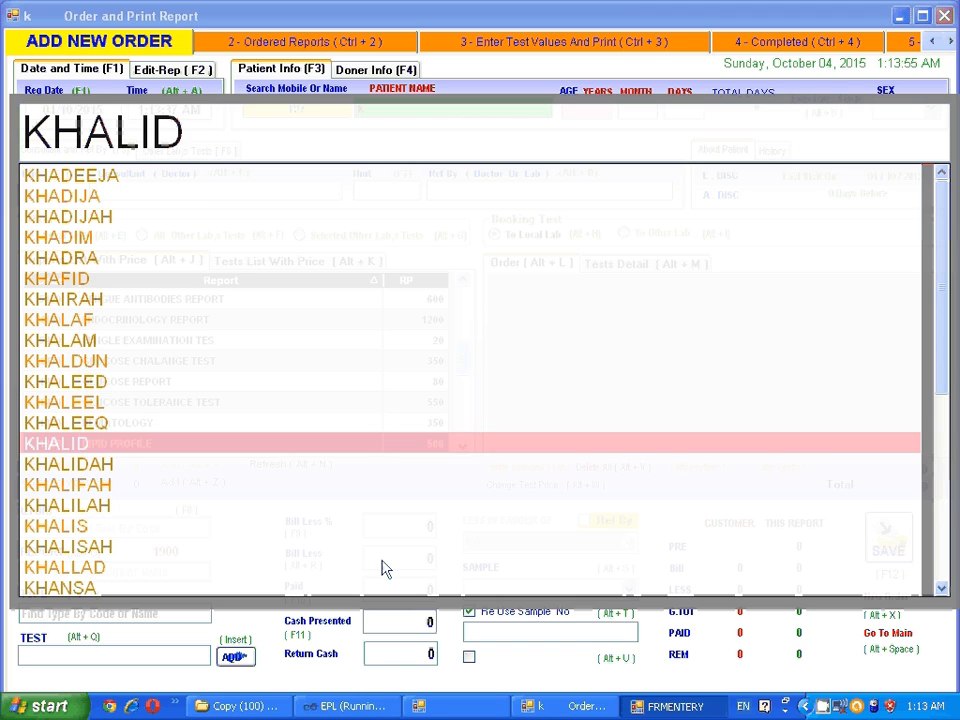
pyautogui.press('End')
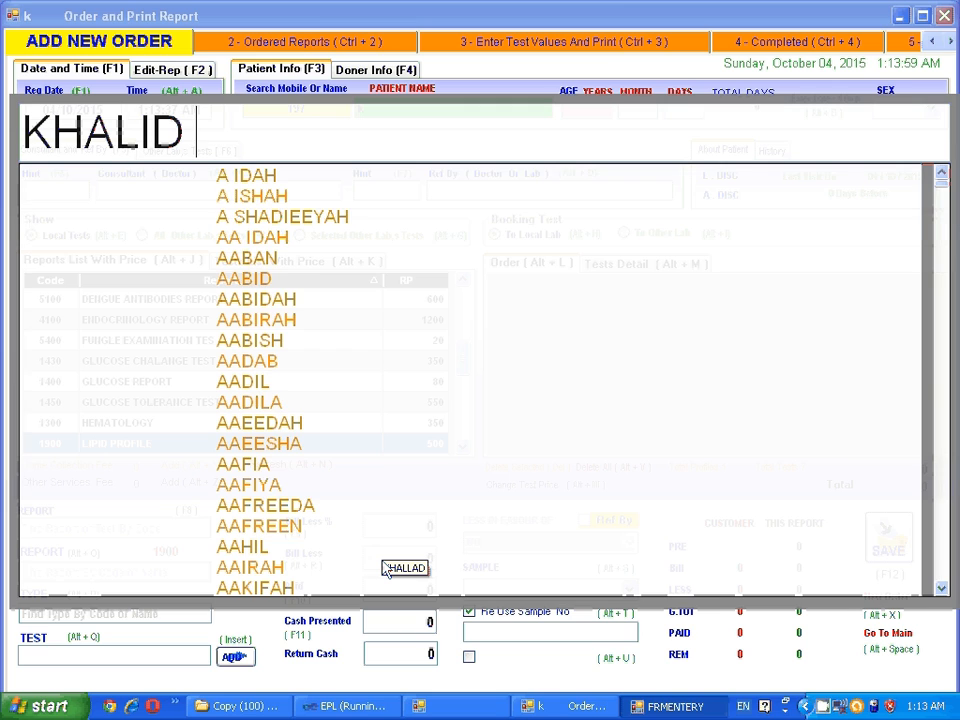
pyautogui.write('RAS')
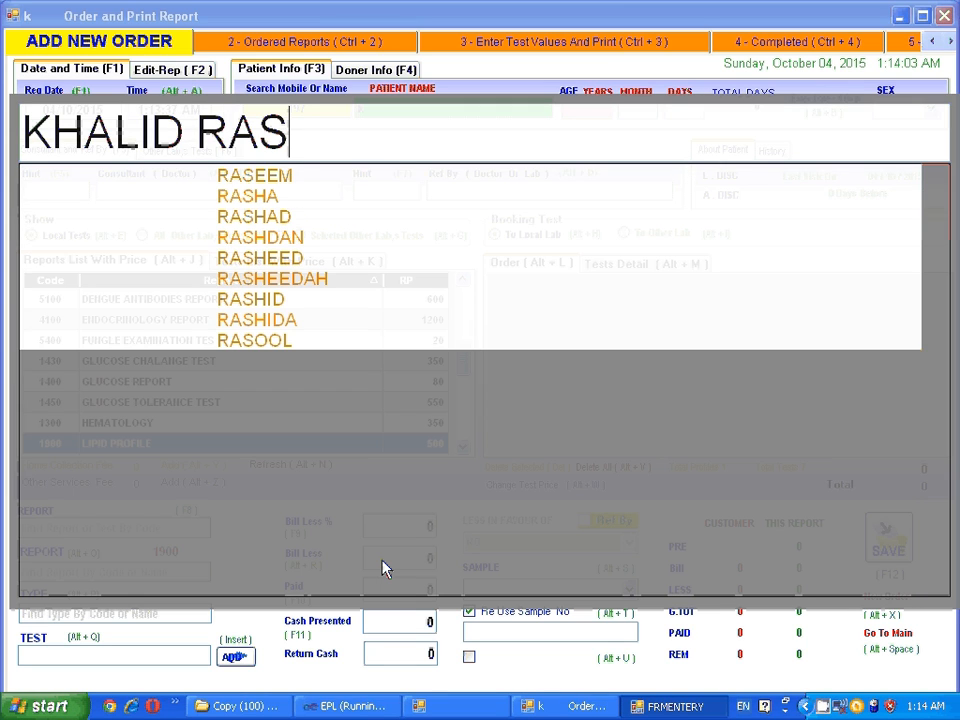
pyautogui.press('Up')
pyautogui.press('Up')
pyautogui.press('Down')
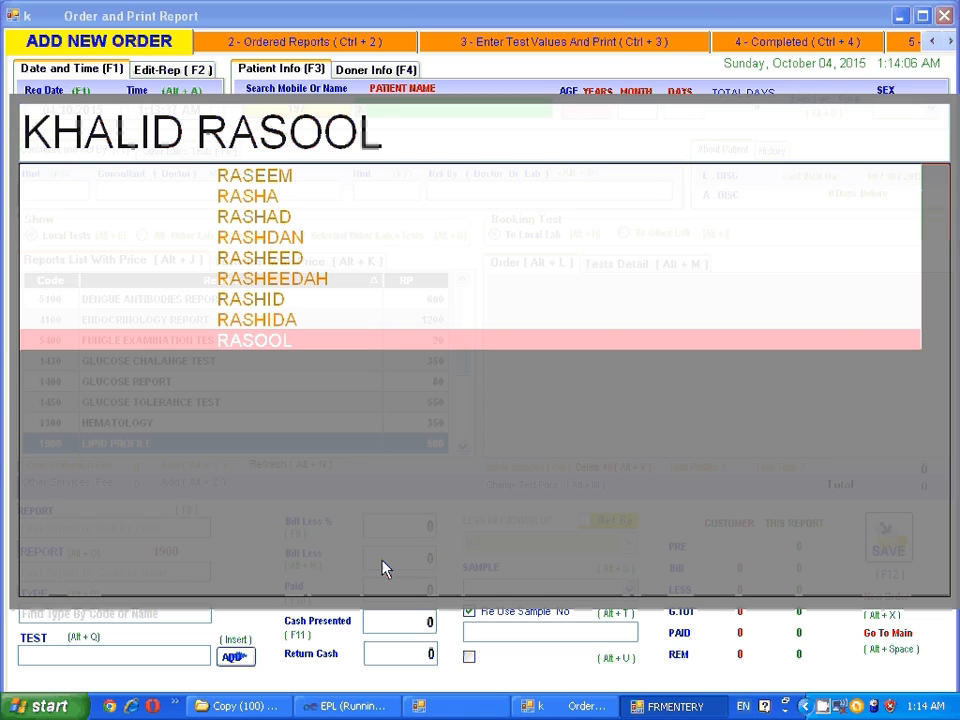
pyautogui.press('Return')
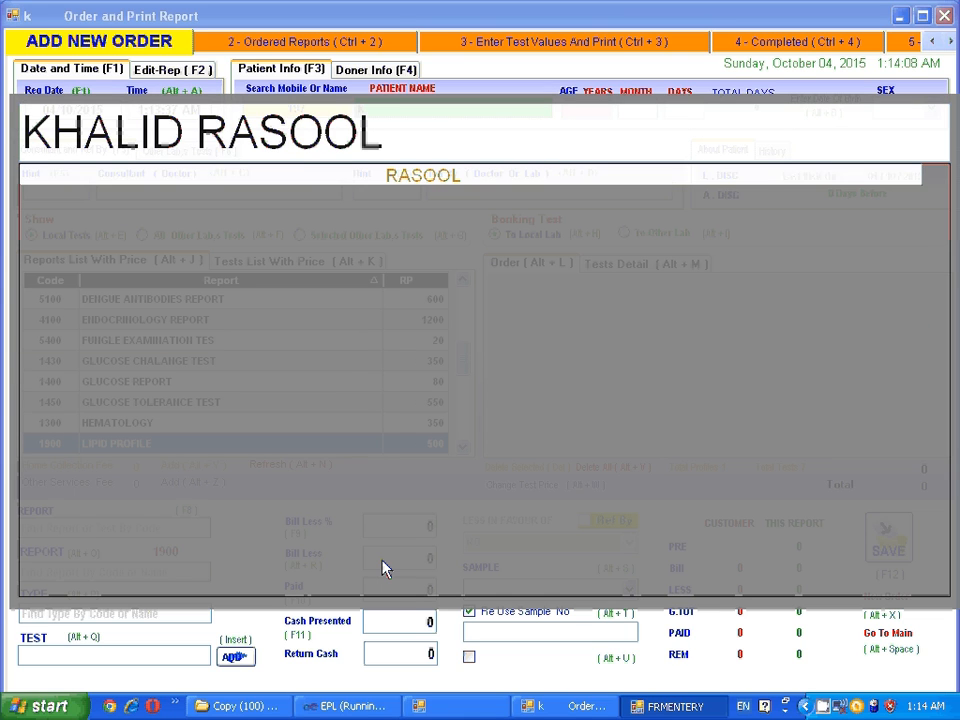
pyautogui.press('Return')
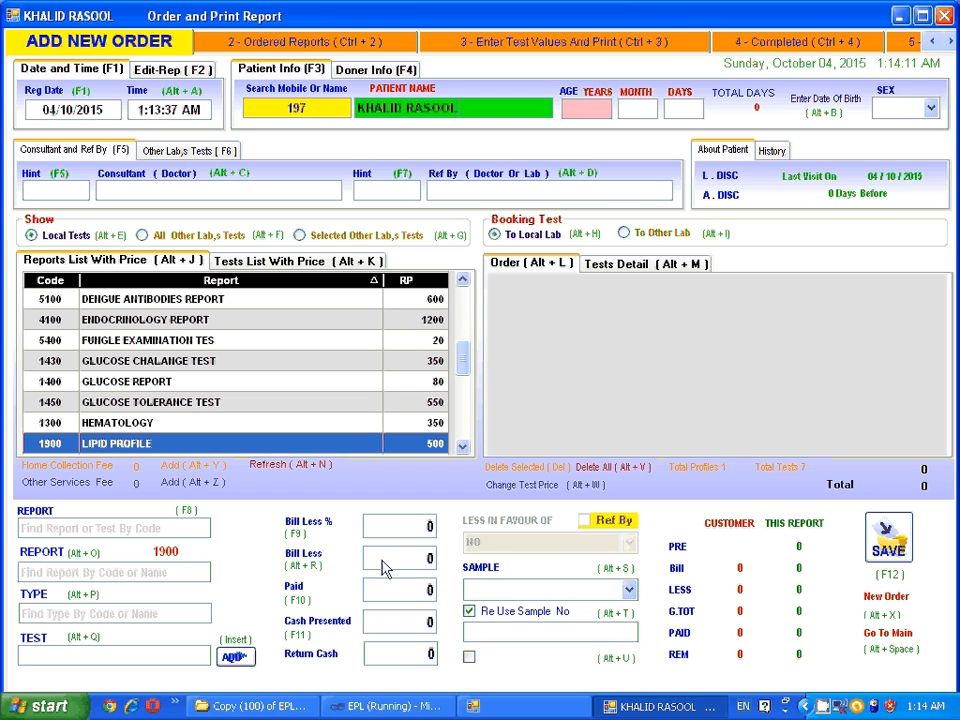
# Set the patient's age to 30 years, 0 months and days, and sex to Male
pyautogui.press('Tab')
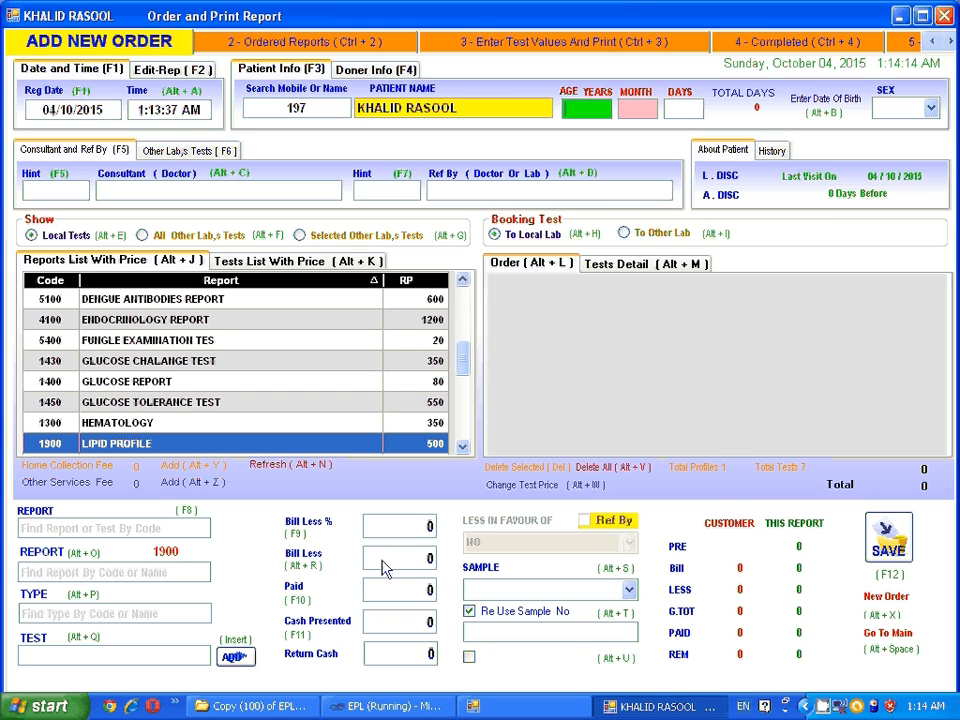
pyautogui.write('30')
pyautogui.press('Tab')
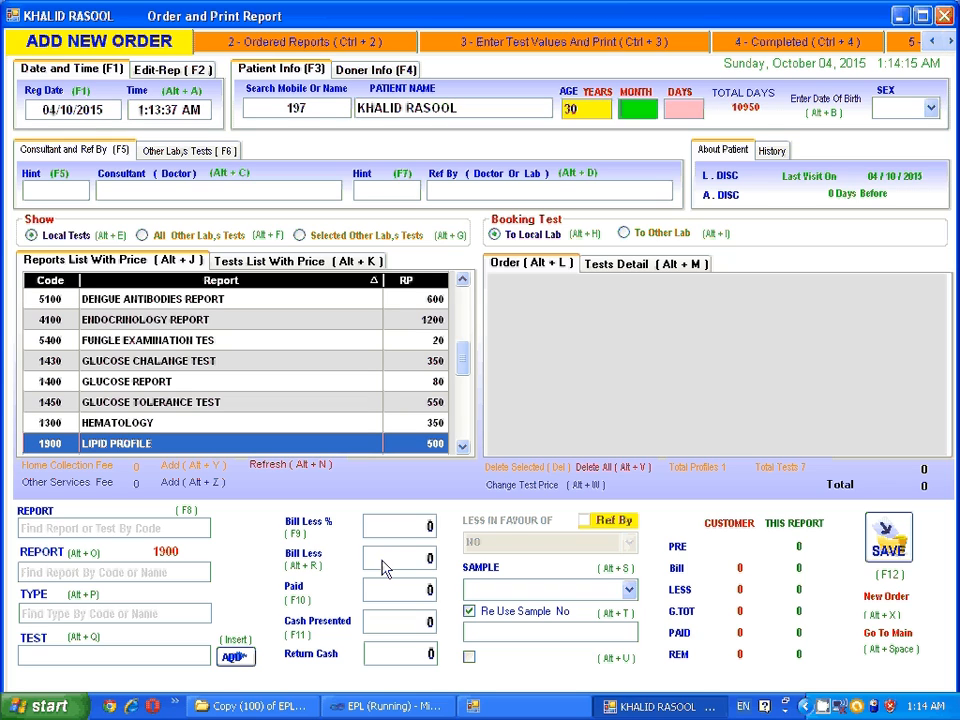
pyautogui.press('Tab')
pyautogui.press('Tab')
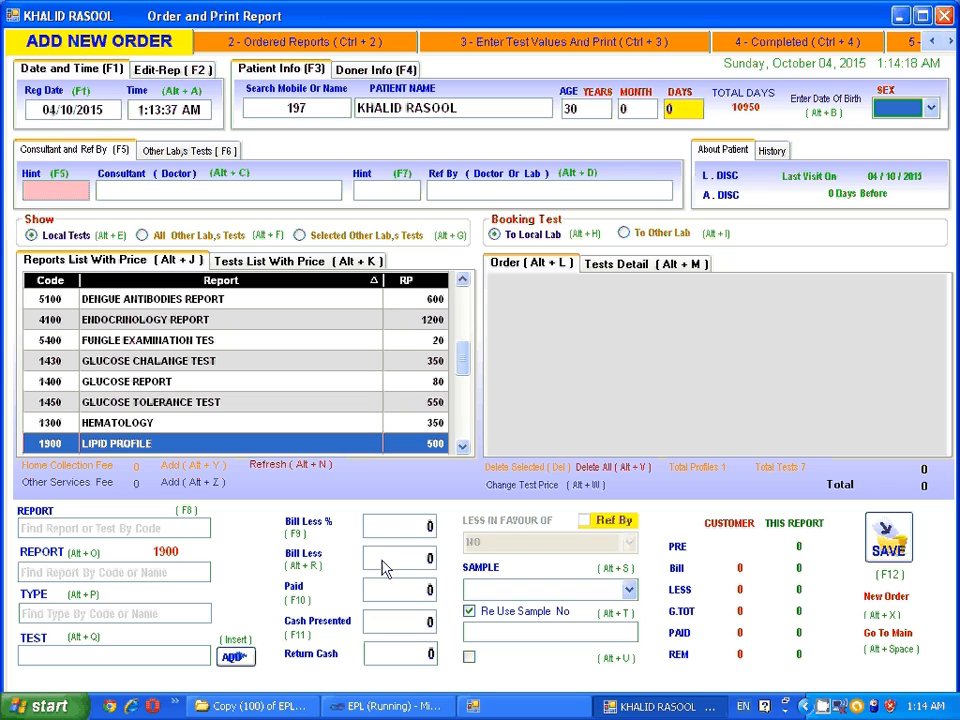
pyautogui.press('Tab')
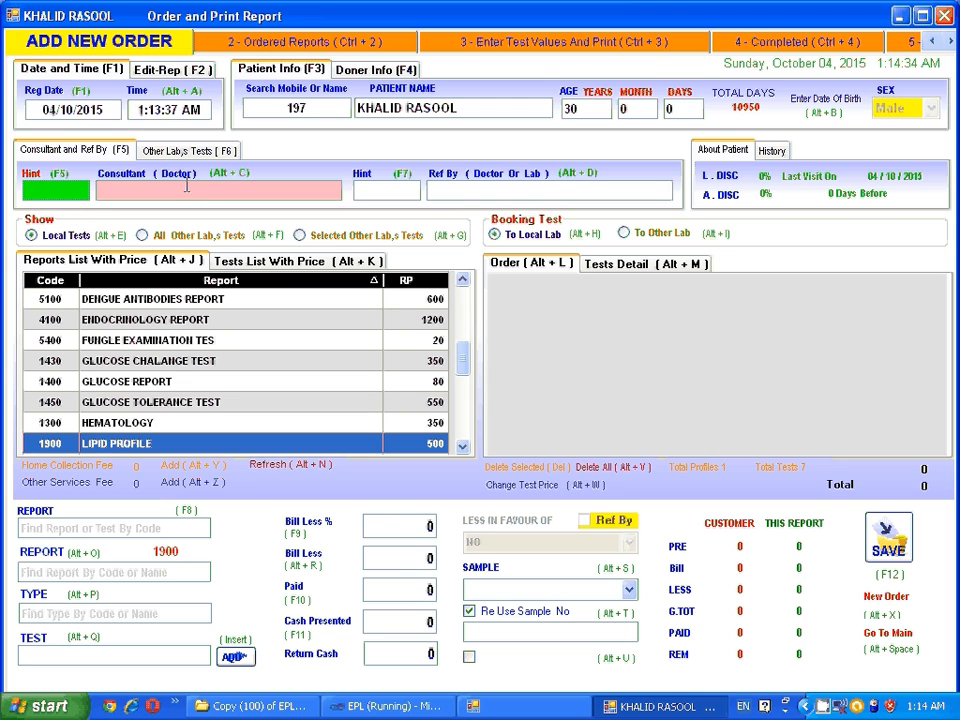
# Assign the consultant doctor matching hint KS and set Ref By to SELF
pyautogui.press('F5')
pyautogui.write('KS')
pyautogui.press('Return')
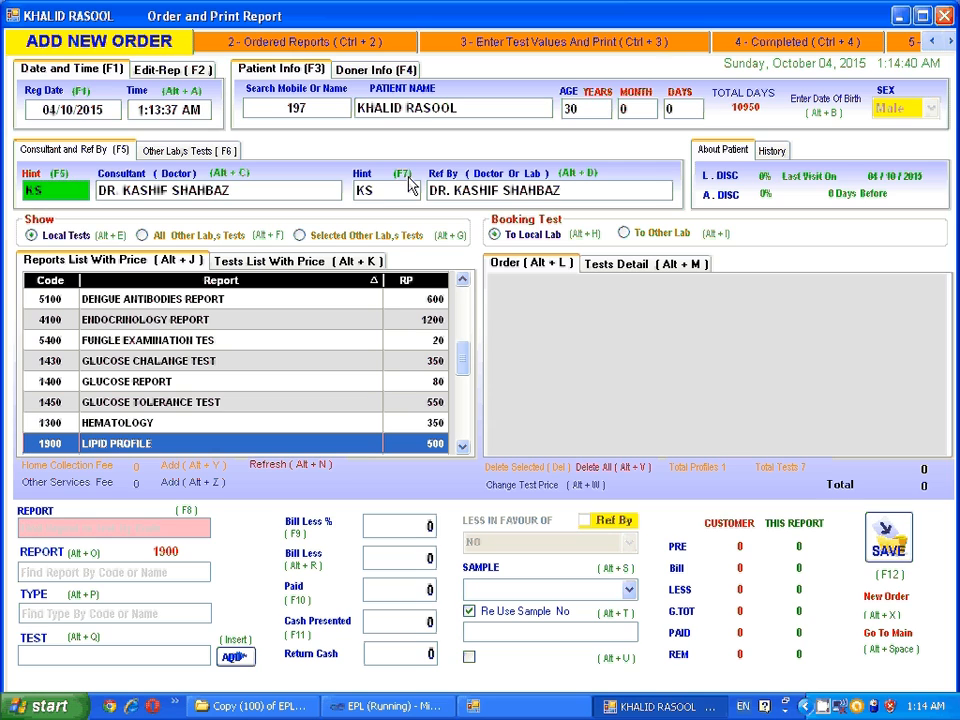
pyautogui.press('F7')
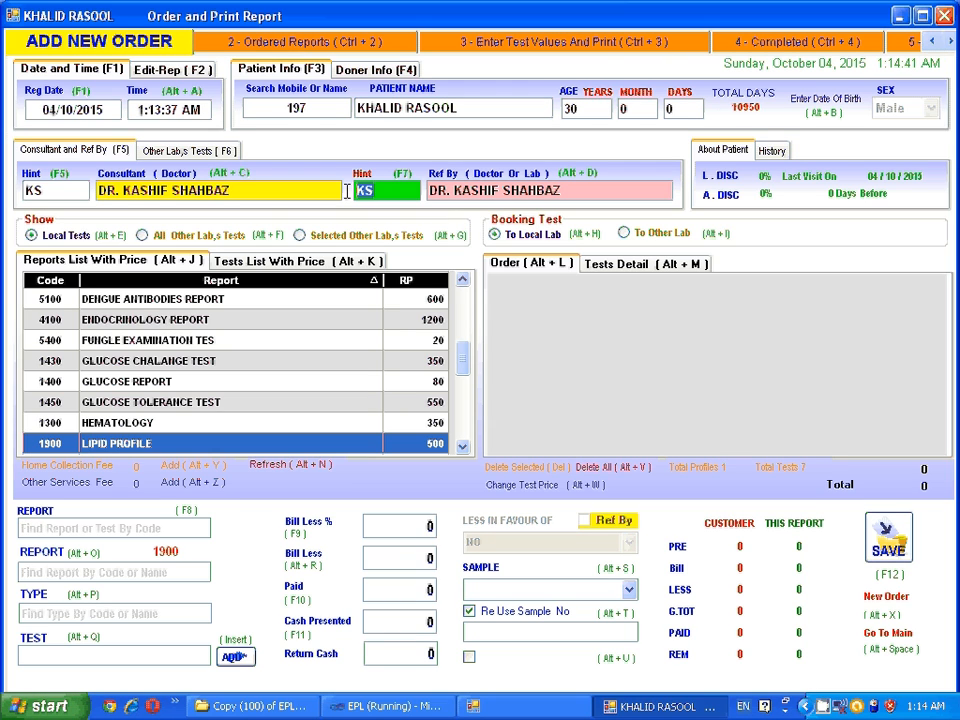
pyautogui.write('S')
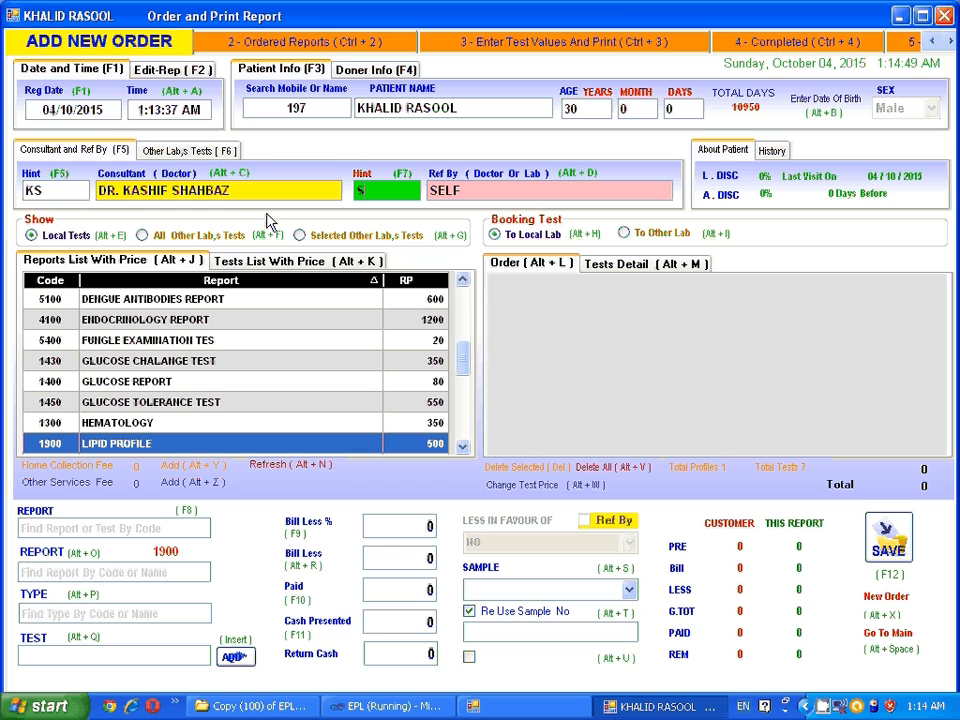
# Add test code 1402, Blood Glucose (Random) at 40, to the order
pyautogui.click(98, 522)
pyautogui.write('1')
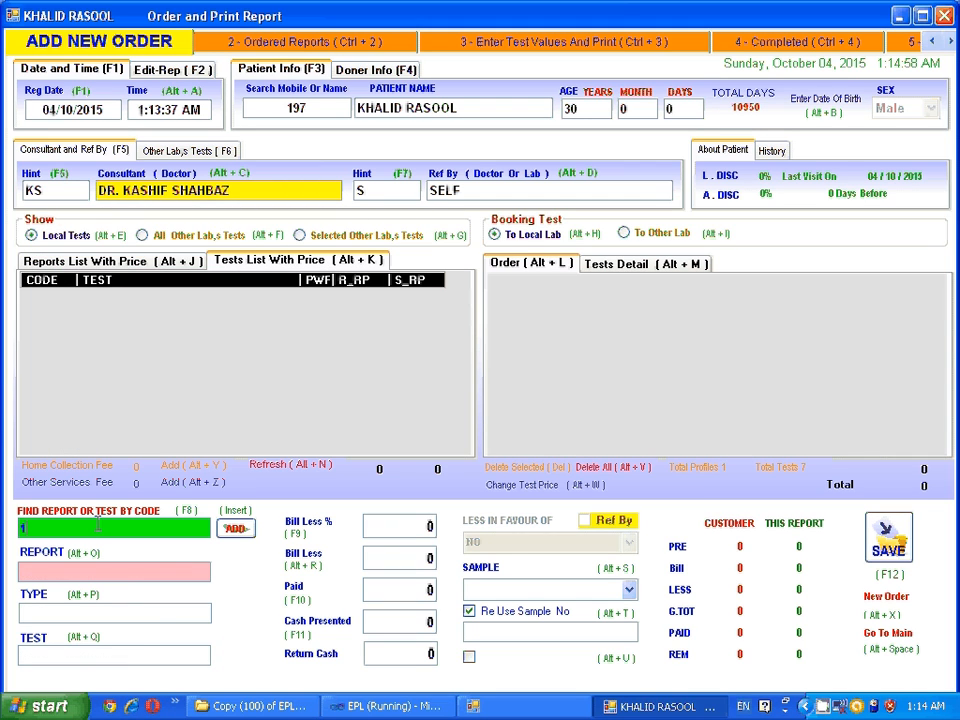
pyautogui.write('402')
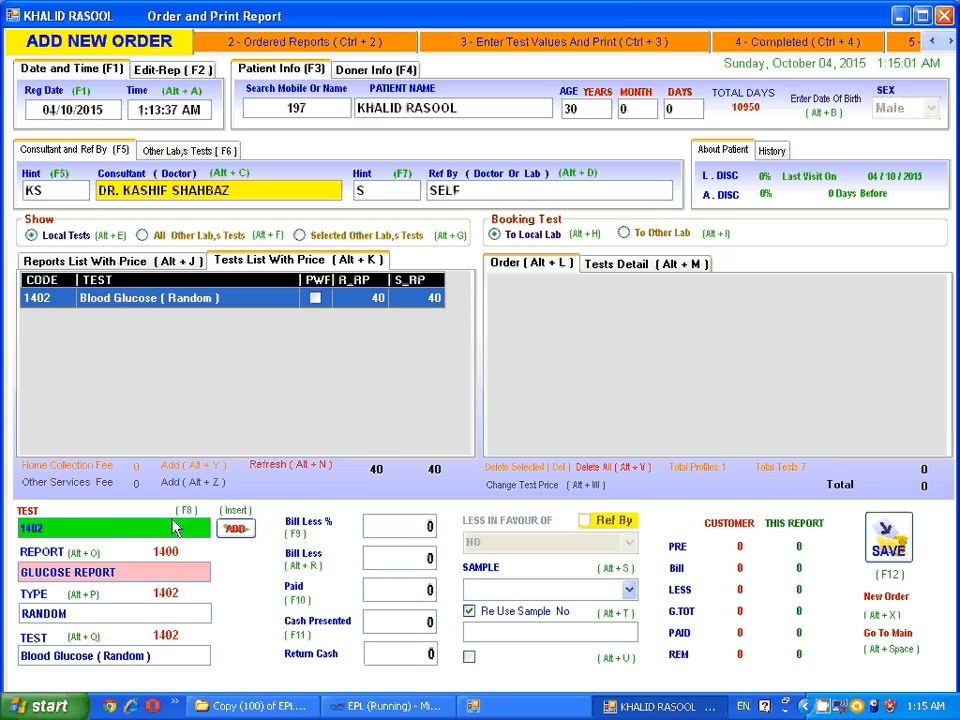
pyautogui.click(240, 529)
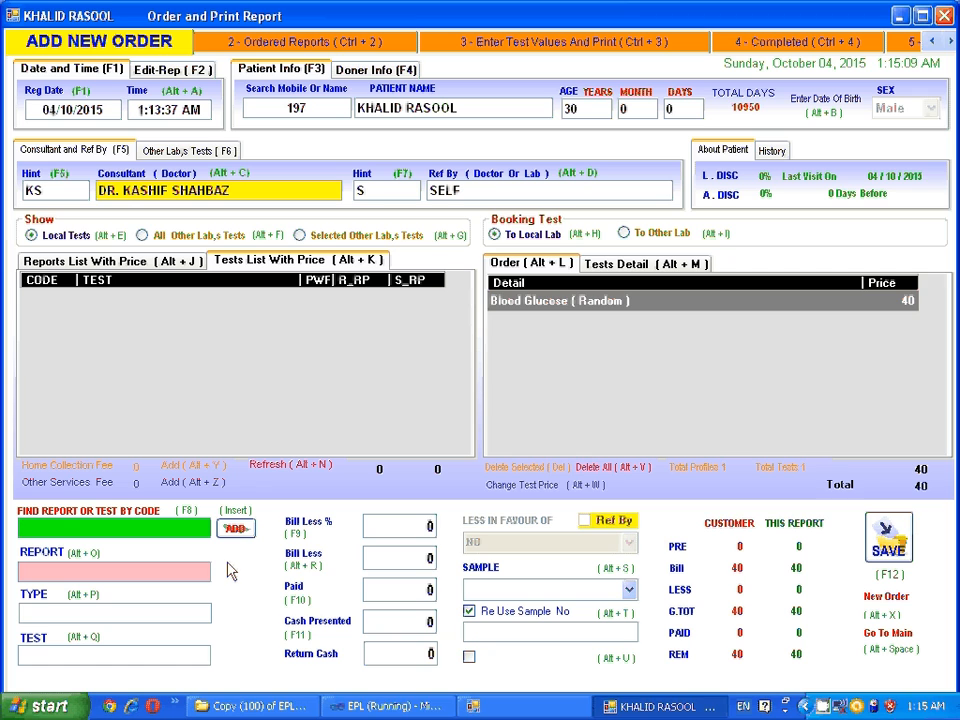
pyautogui.press('F9')
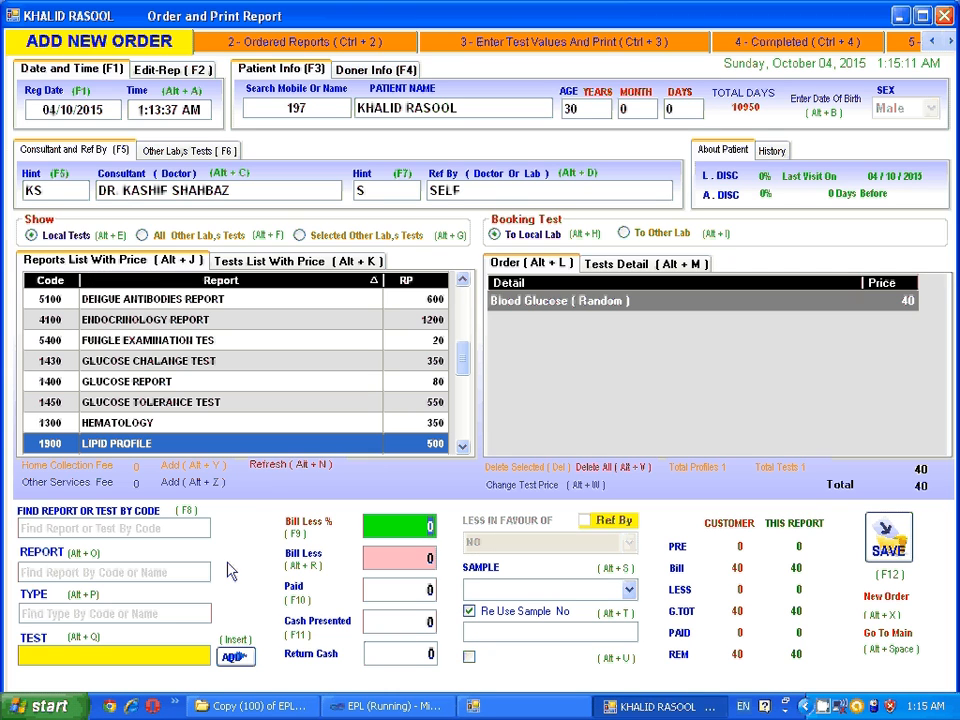
# Record 40 paid from 500 cash presented, leaving 460 to return
pyautogui.press('Return')
pyautogui.press('Return')
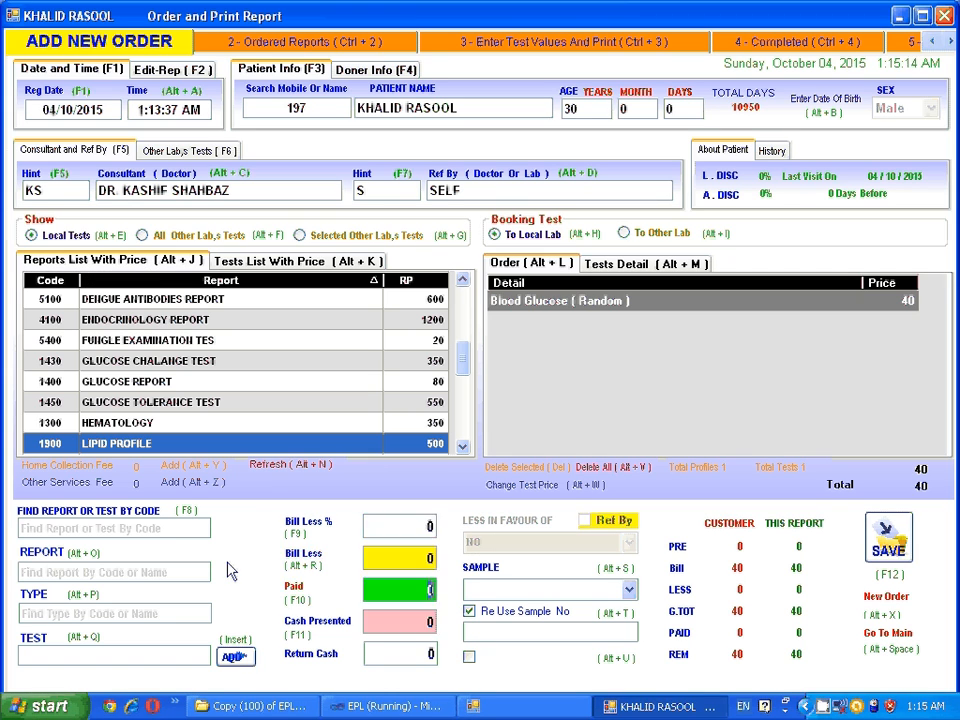
pyautogui.write('4')
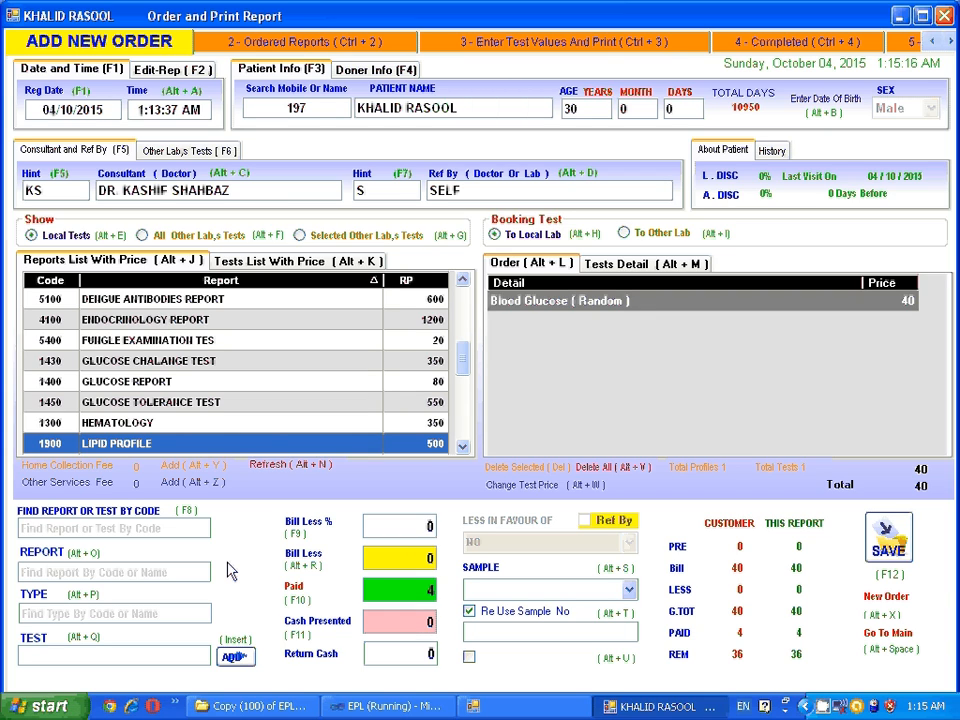
pyautogui.write('0')
pyautogui.press('Return')
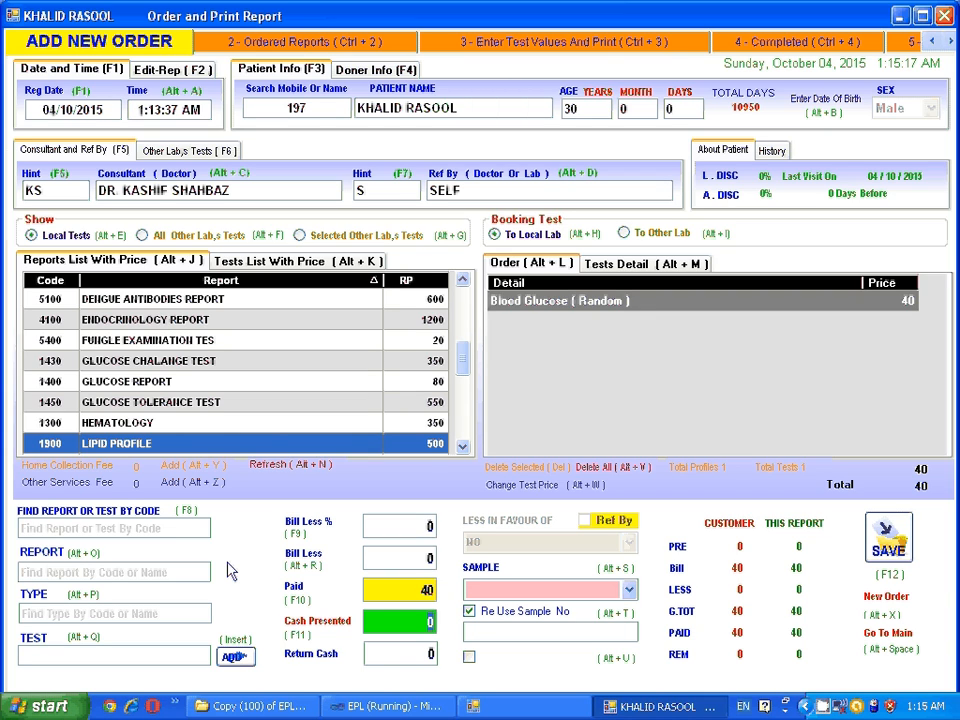
pyautogui.write('500')
pyautogui.press('Return')
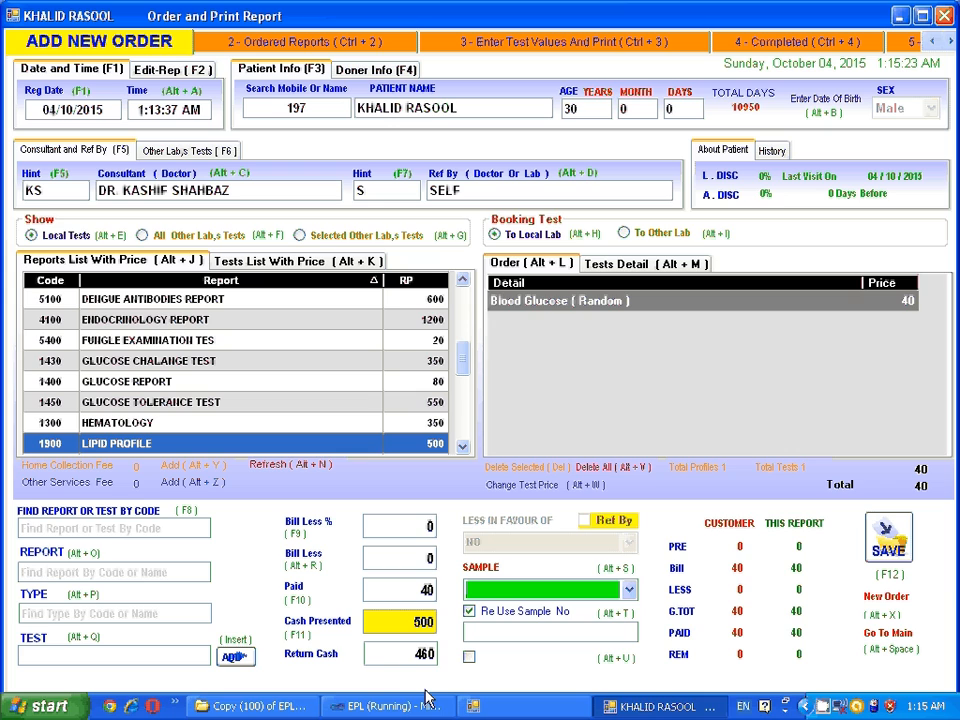
# Set the sample to Taken In Lab and save the order without printing the receipt
pyautogui.write('Taken In Lab')
pyautogui.press('Return')
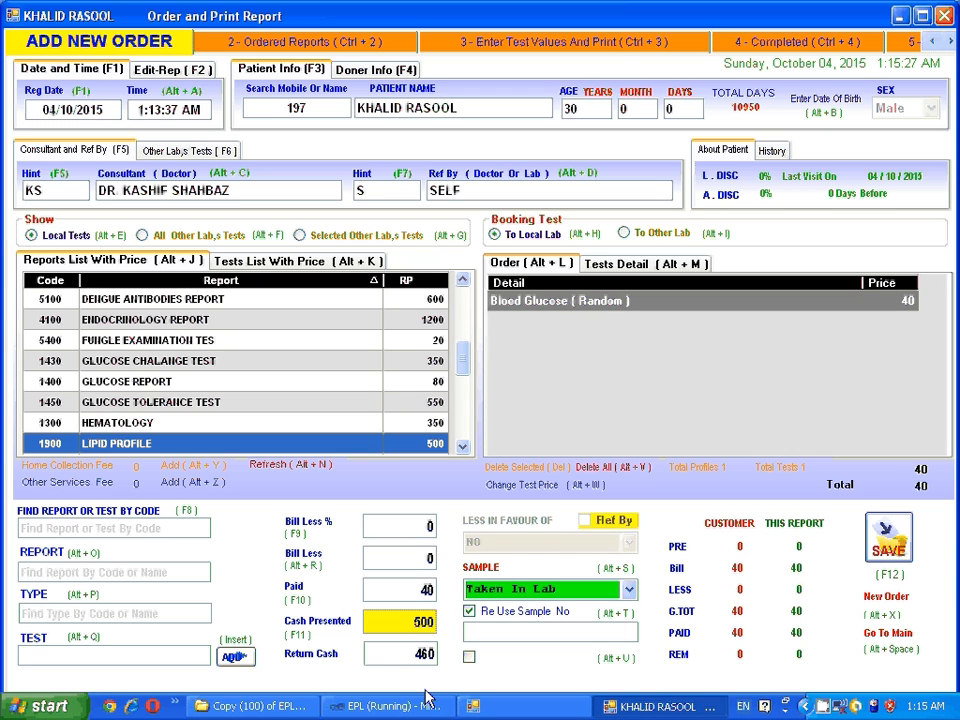
pyautogui.press('F12')
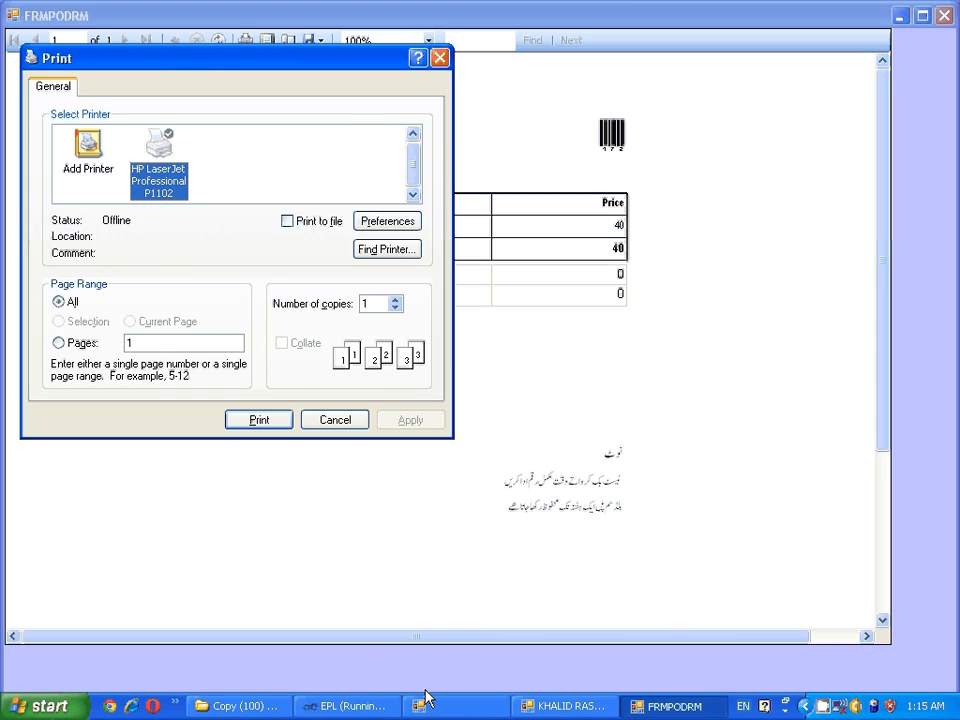
pyautogui.press('Escape')
pyautogui.press('Escape')
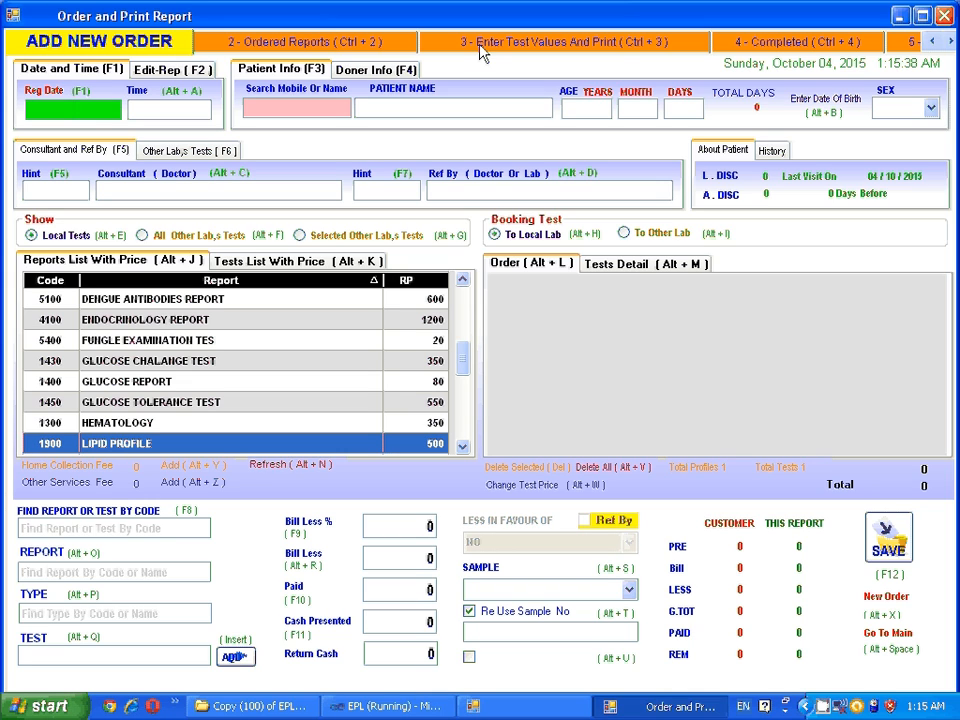
# Load the pending reports and open patient row 76's Lipid Profile results grid
pyautogui.click(561, 51)
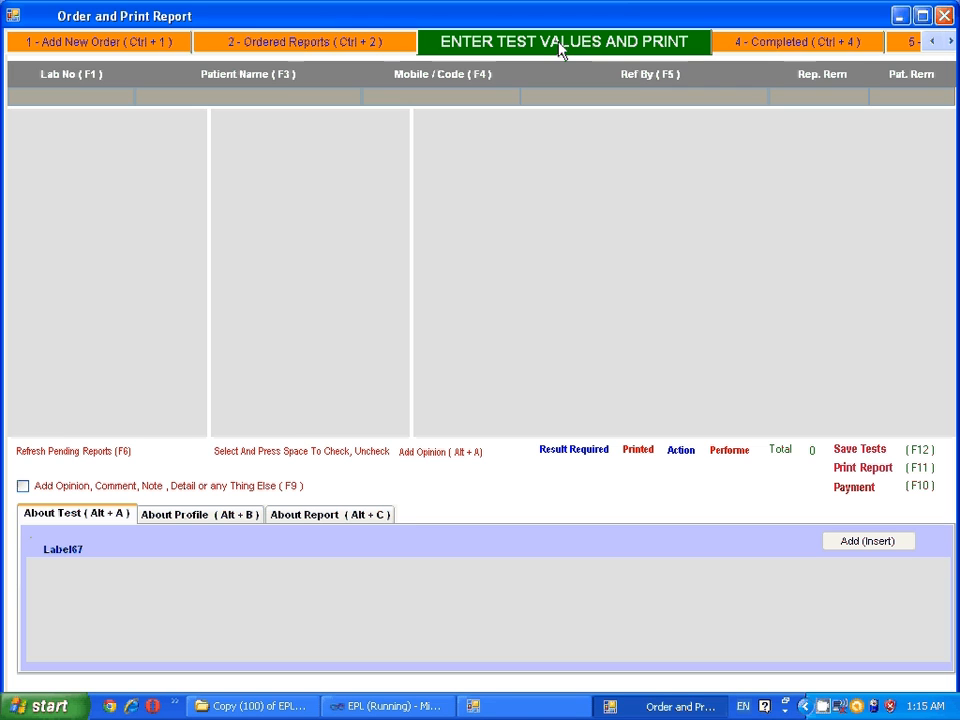
pyautogui.click(76, 453)
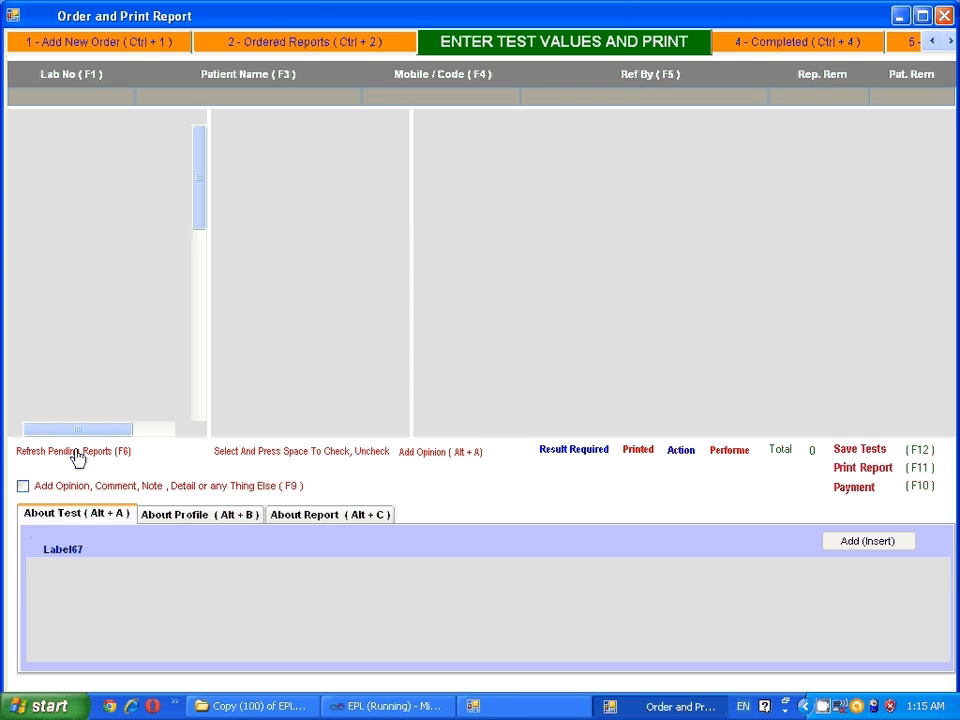
pyautogui.moveTo(195, 212); pyautogui.dragTo(198, 390)
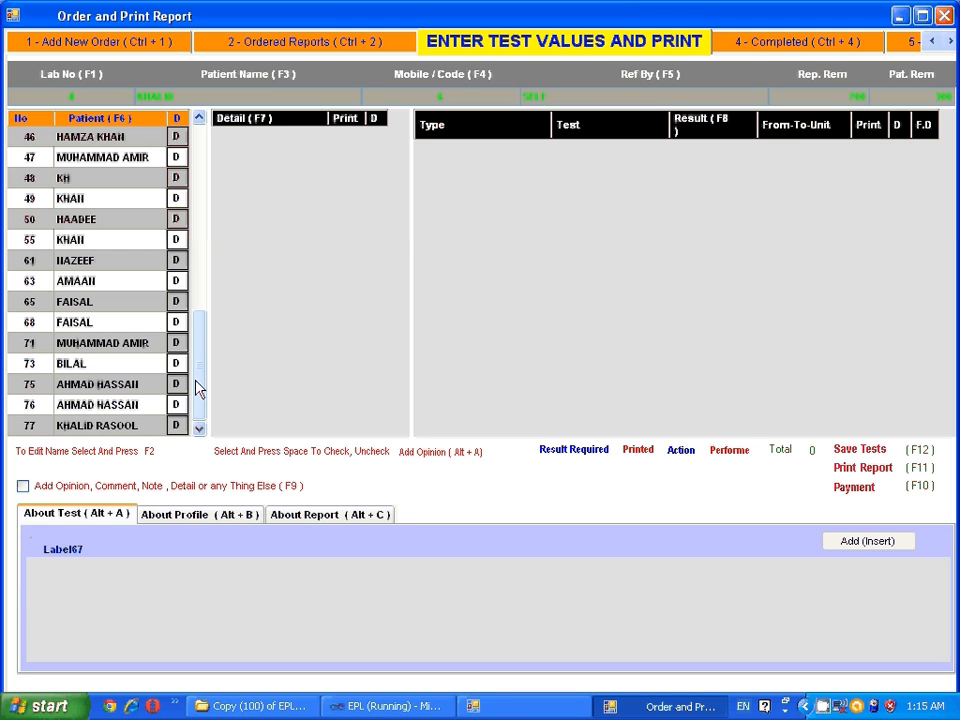
pyautogui.click(124, 410)
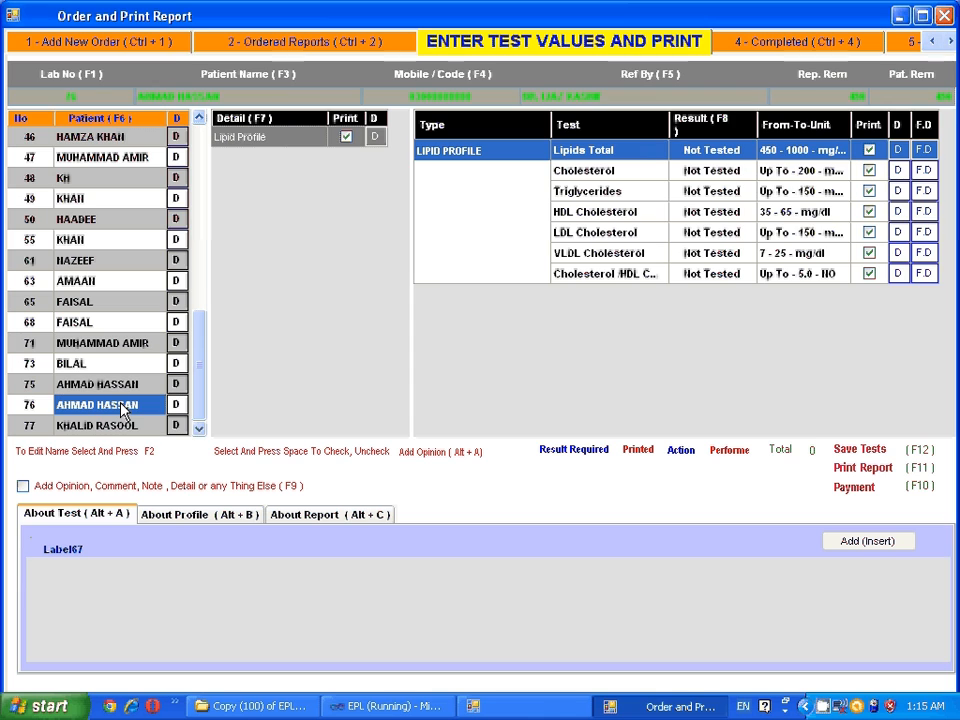
pyautogui.click(714, 165)
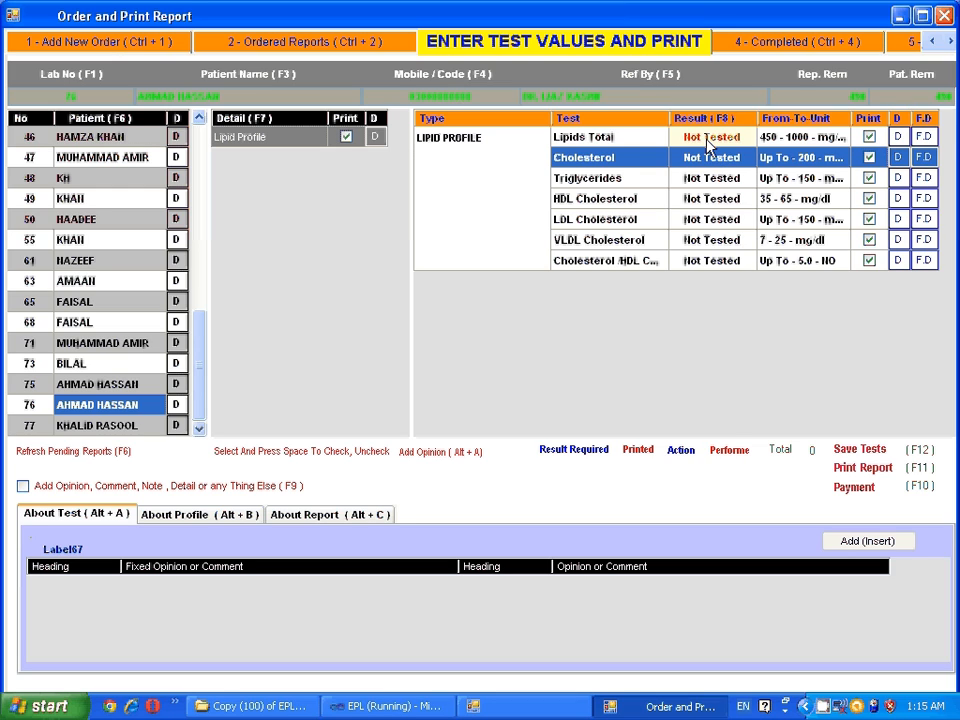
pyautogui.click(707, 140)
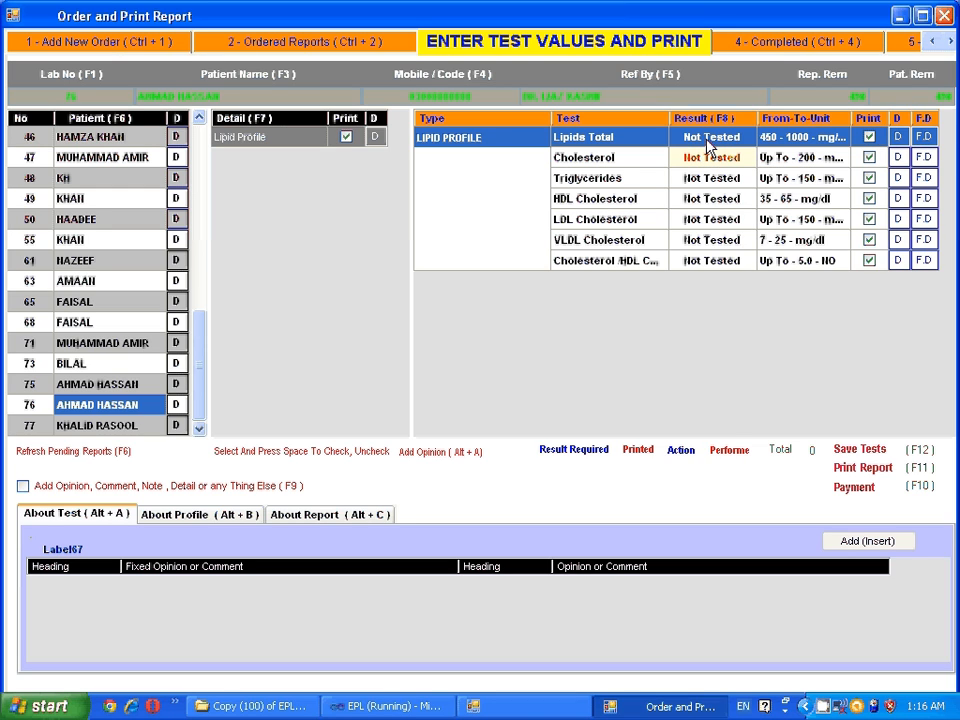
# Enter Lipids Total 400, Cholesterol 200 and Triglycerides 150
pyautogui.write('499')
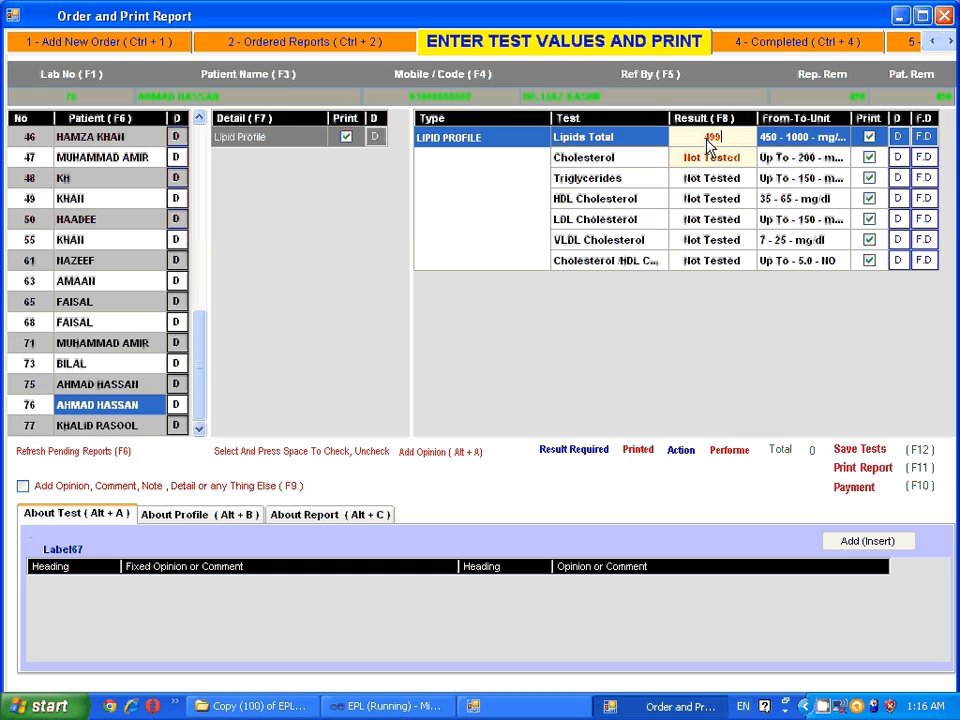
pyautogui.press('BackSpace')
pyautogui.press('BackSpace')
pyautogui.write('00')
pyautogui.press('Return')
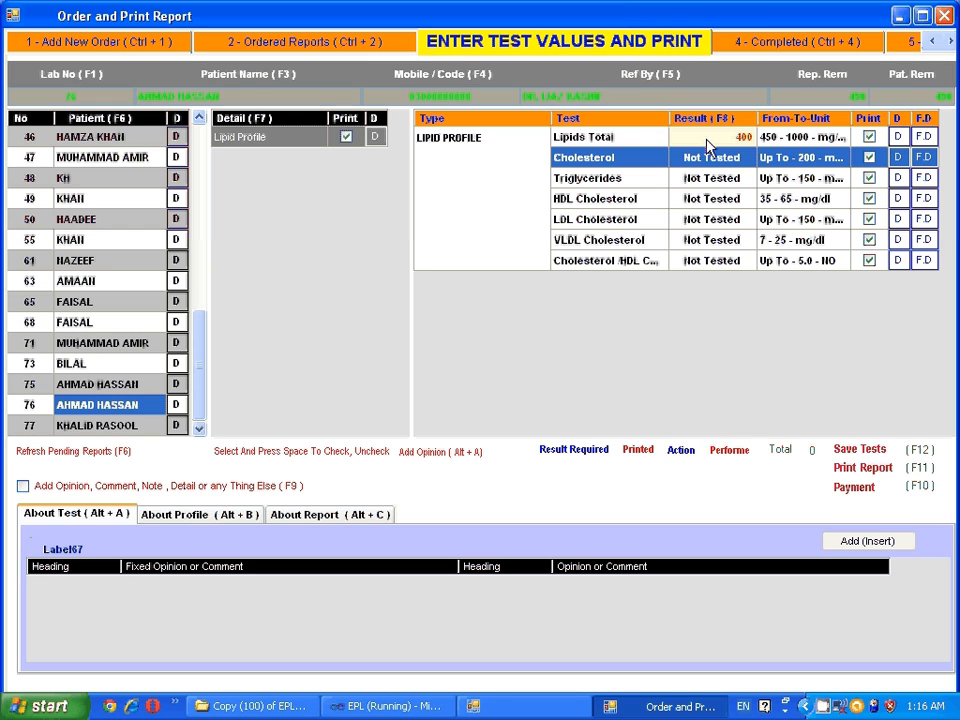
pyautogui.write('200')
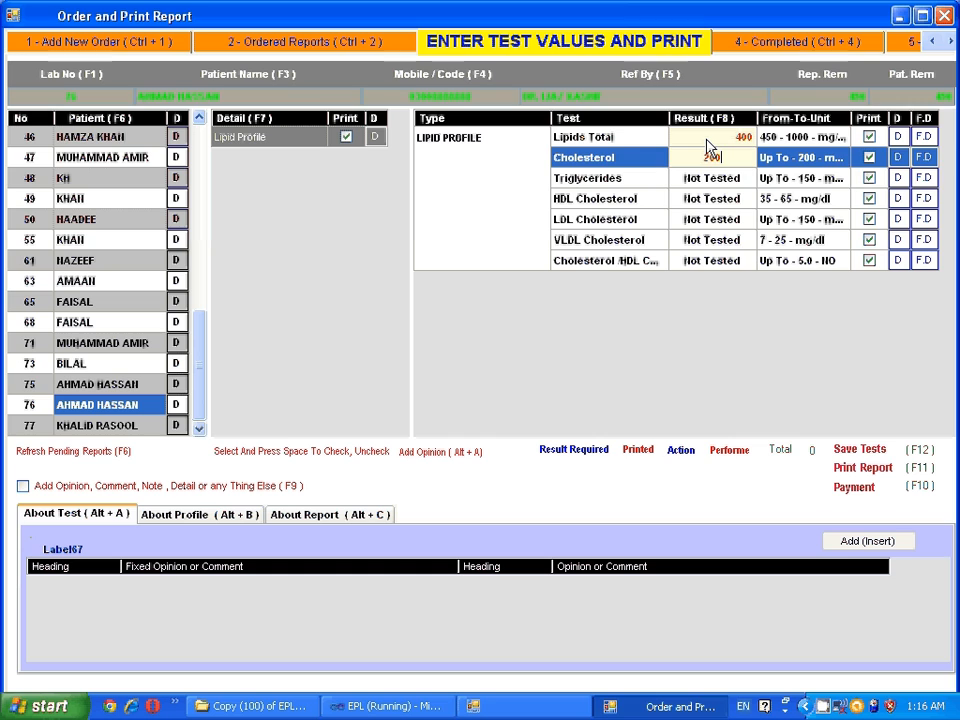
pyautogui.press('Return')
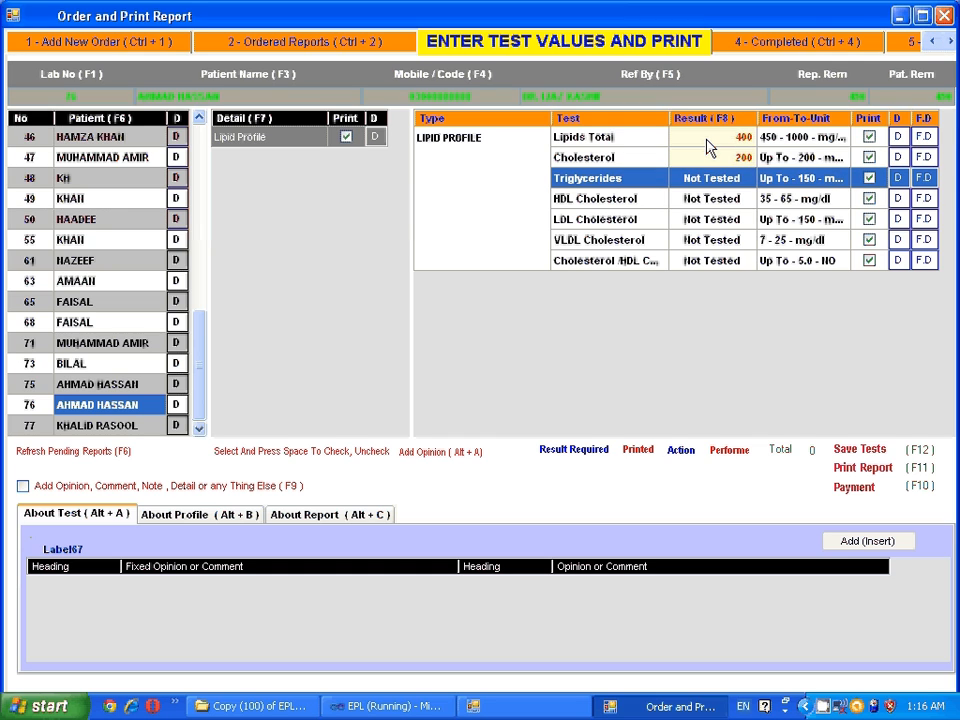
pyautogui.write('150')
pyautogui.press('Return')
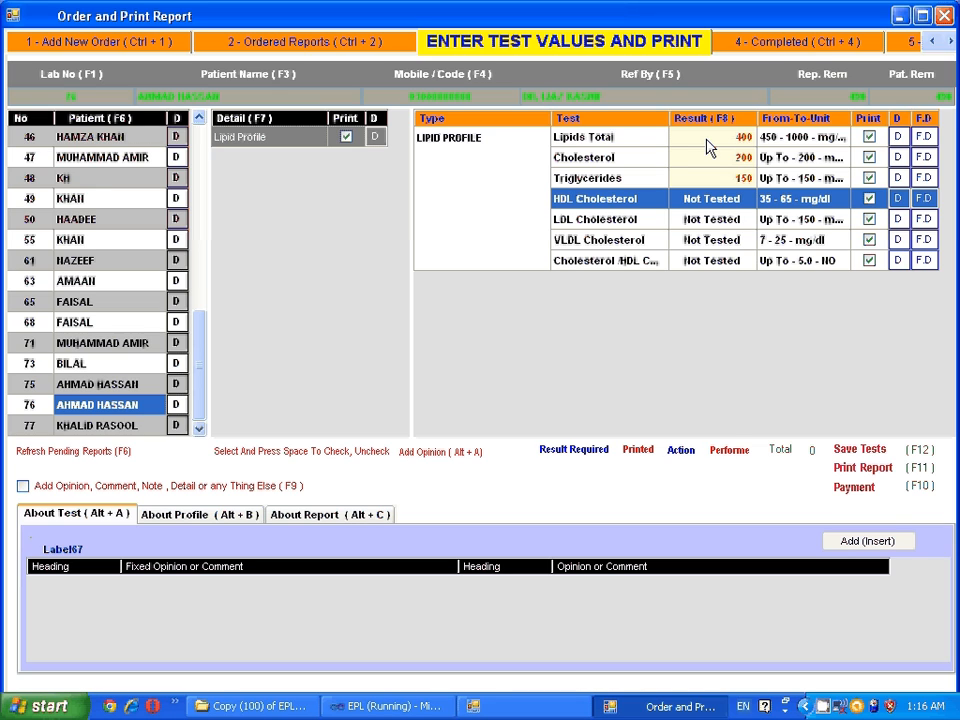
# Enter HDL 30 and LDL 100, accept VLDL 24, and save the results
pyautogui.write('1')
pyautogui.press('BackSpace')
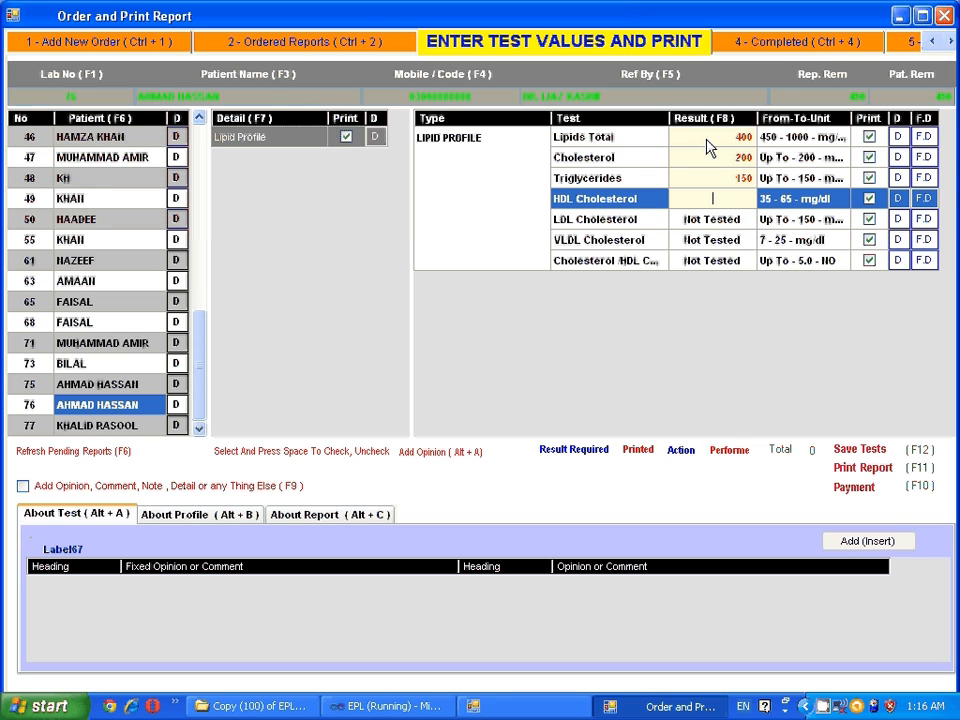
pyautogui.write('30')
pyautogui.press('Return')
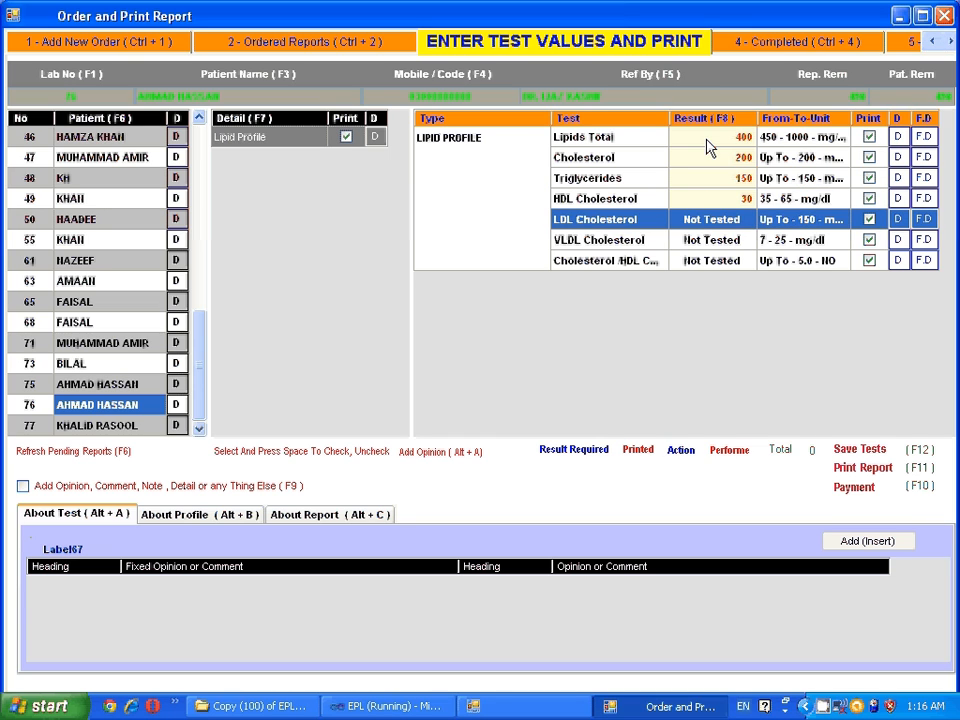
pyautogui.write('100')
pyautogui.press('Return')
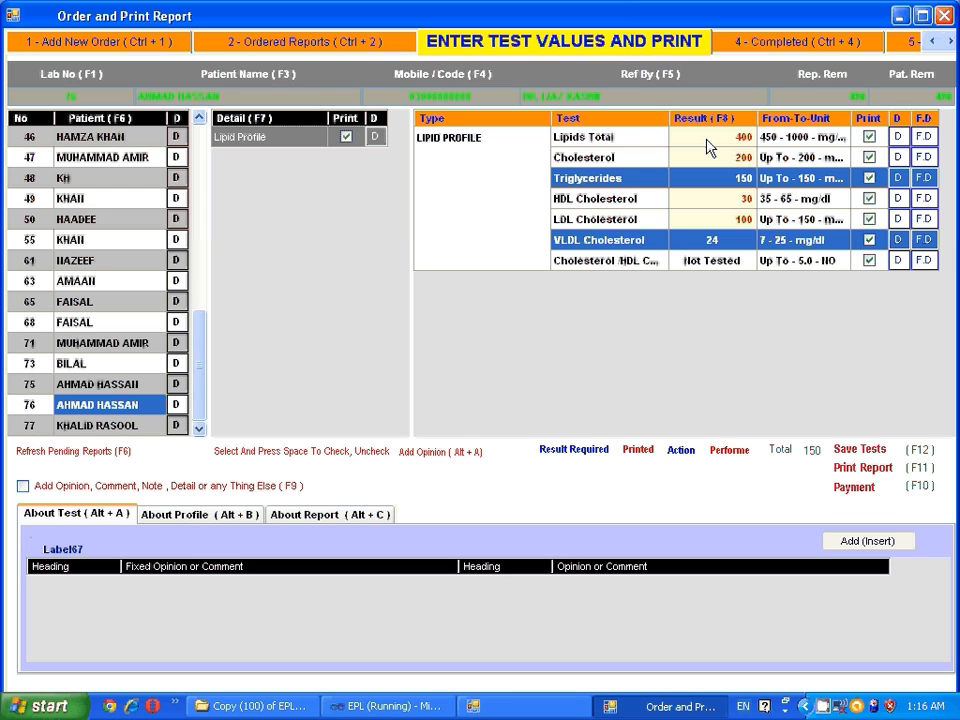
pyautogui.press('Return')
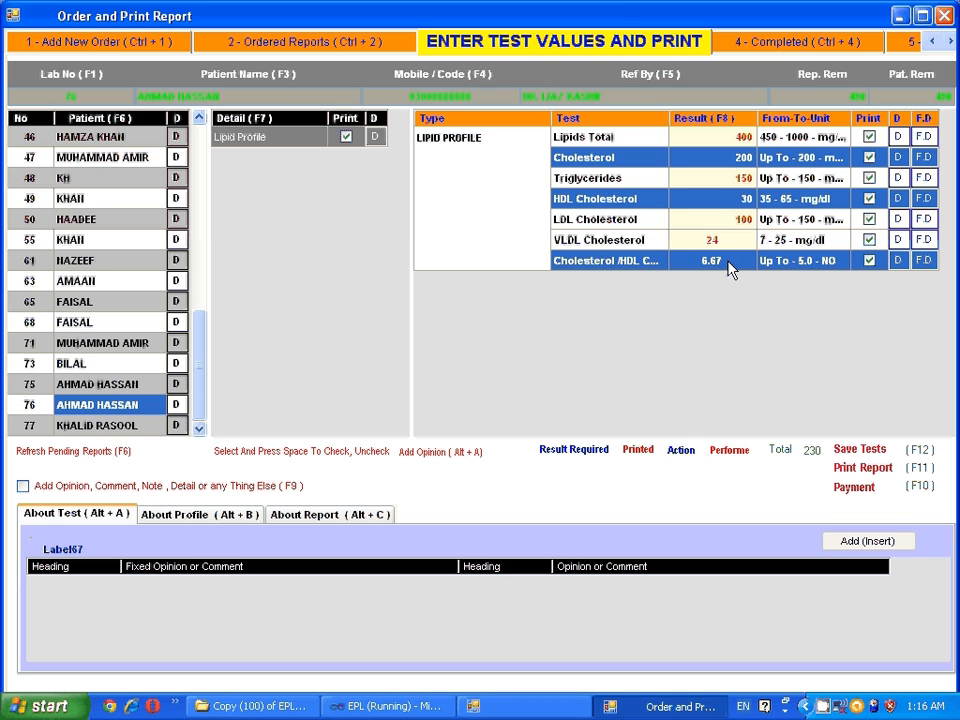
pyautogui.click(860, 452)
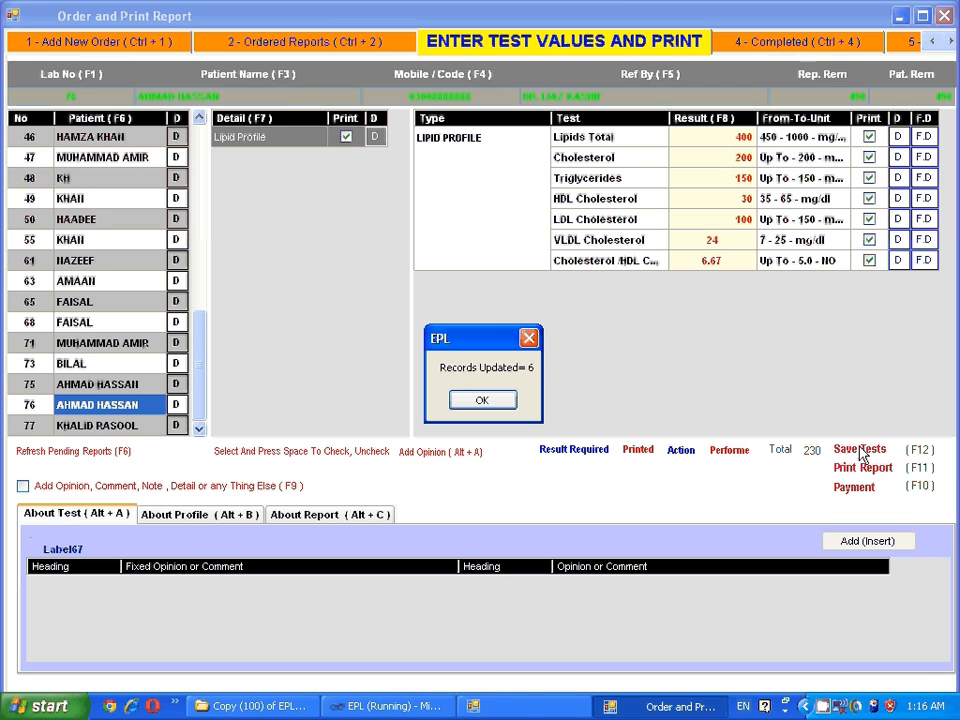
# Clear the Cholesterol/HDL ratio result, re-save, and confirm the report as completed
pyautogui.click(481, 400)
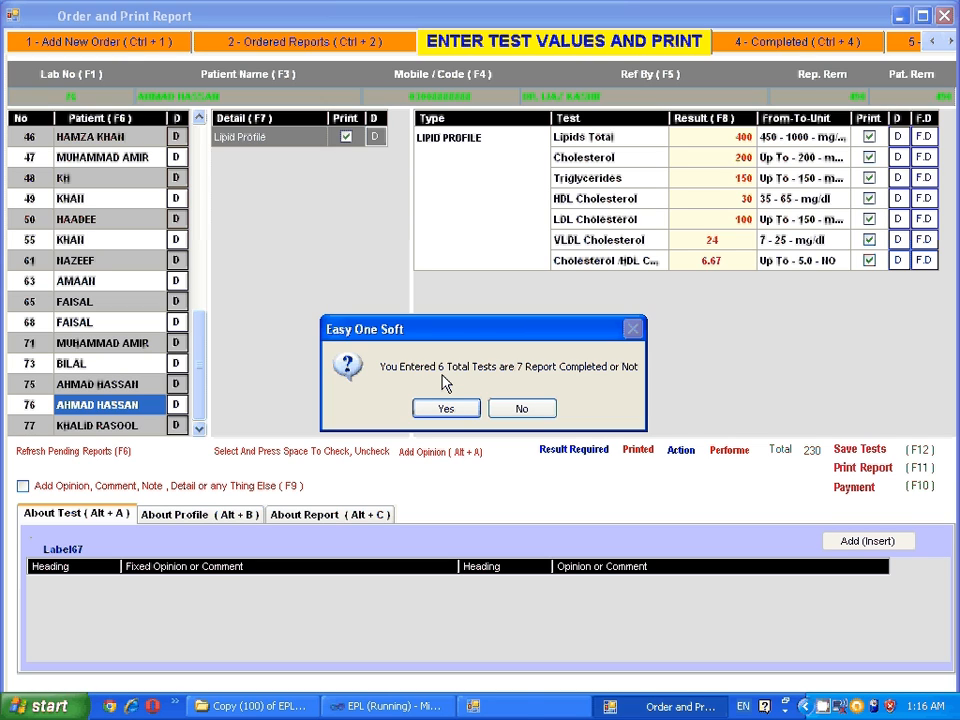
pyautogui.click(449, 407)
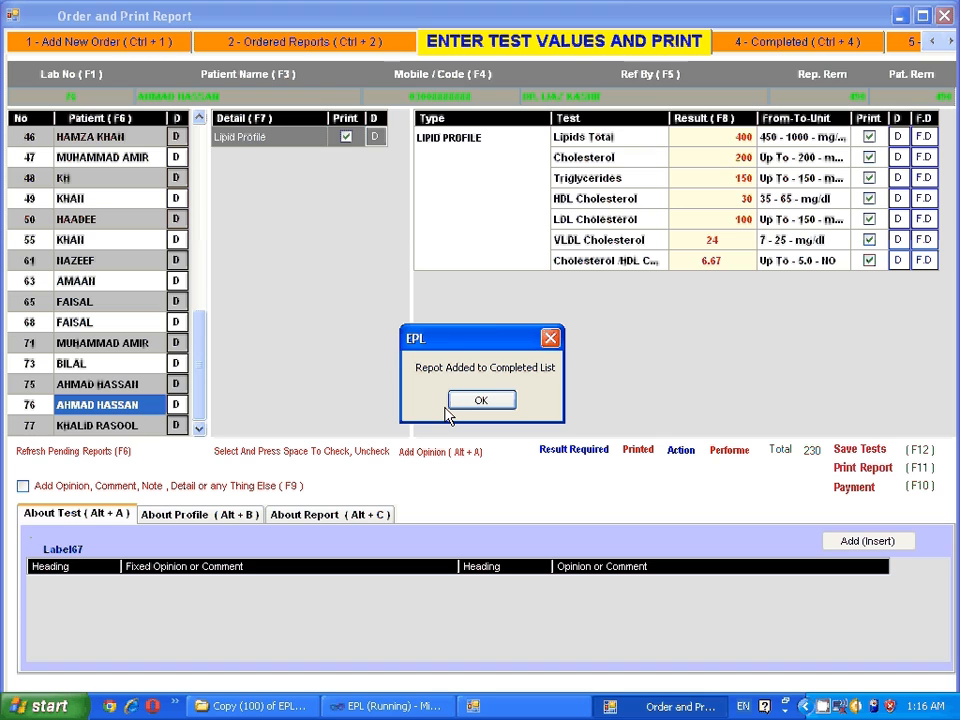
pyautogui.click(470, 402)
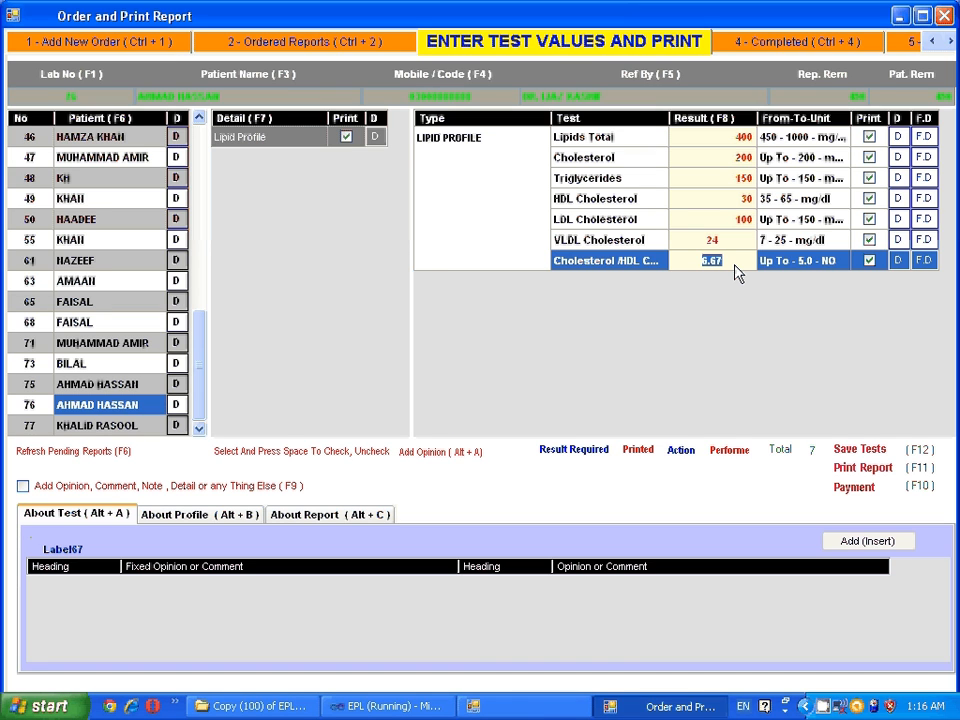
pyautogui.press('BackSpace')
pyautogui.click(855, 451)
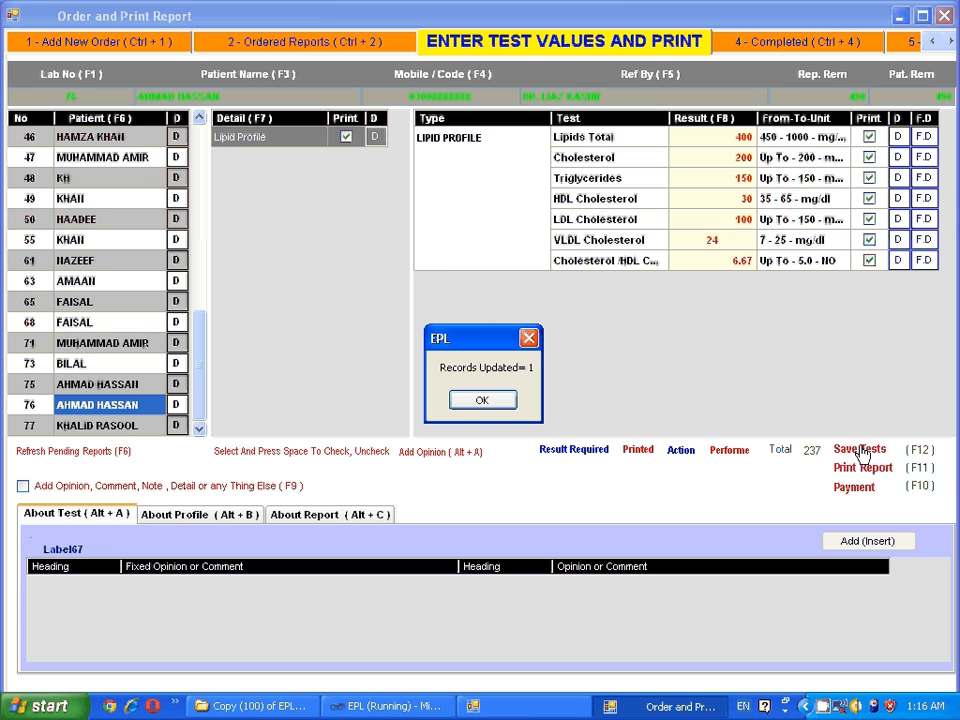
pyautogui.click(506, 404)
pyautogui.click(508, 408)
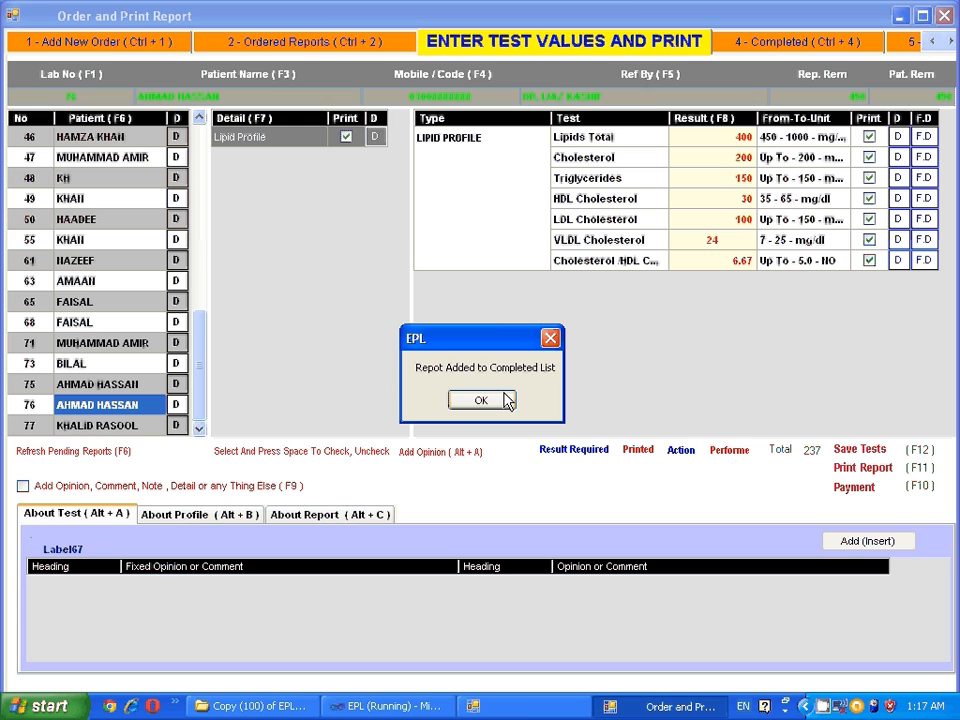
pyautogui.click(481, 400)
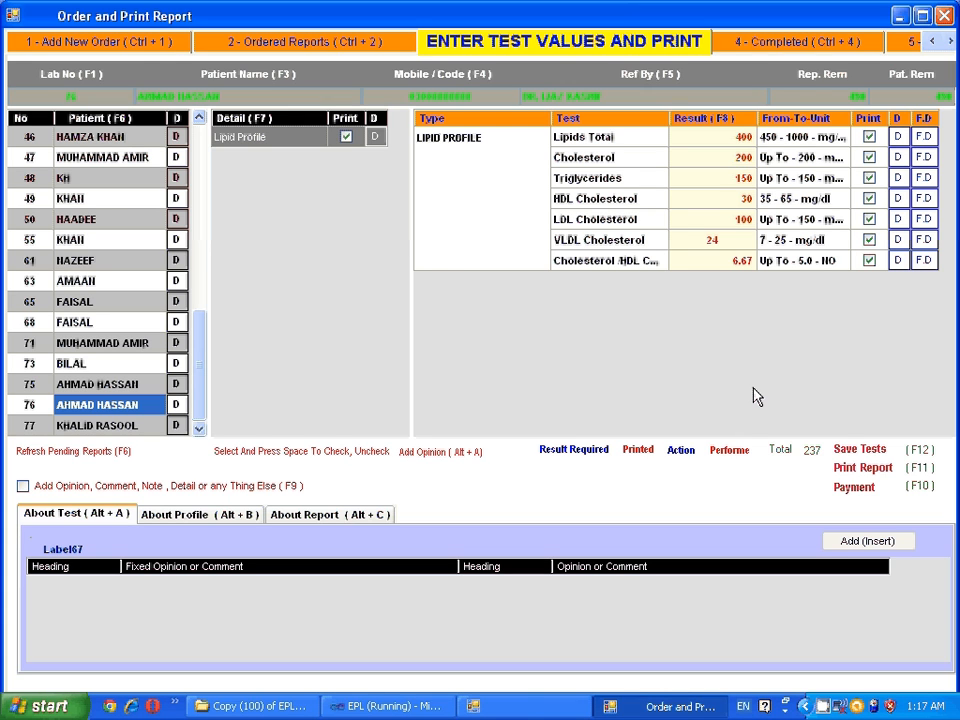
# Preview the printable Lipid Profile report without printing, then close the preview
pyautogui.click(850, 470)
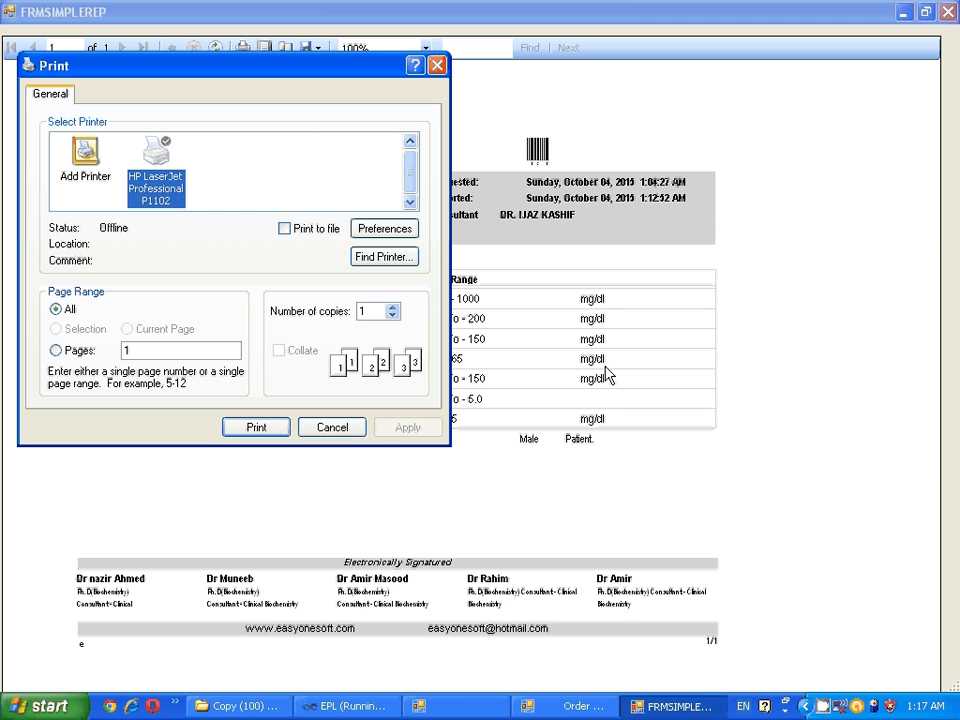
pyautogui.press('Escape')
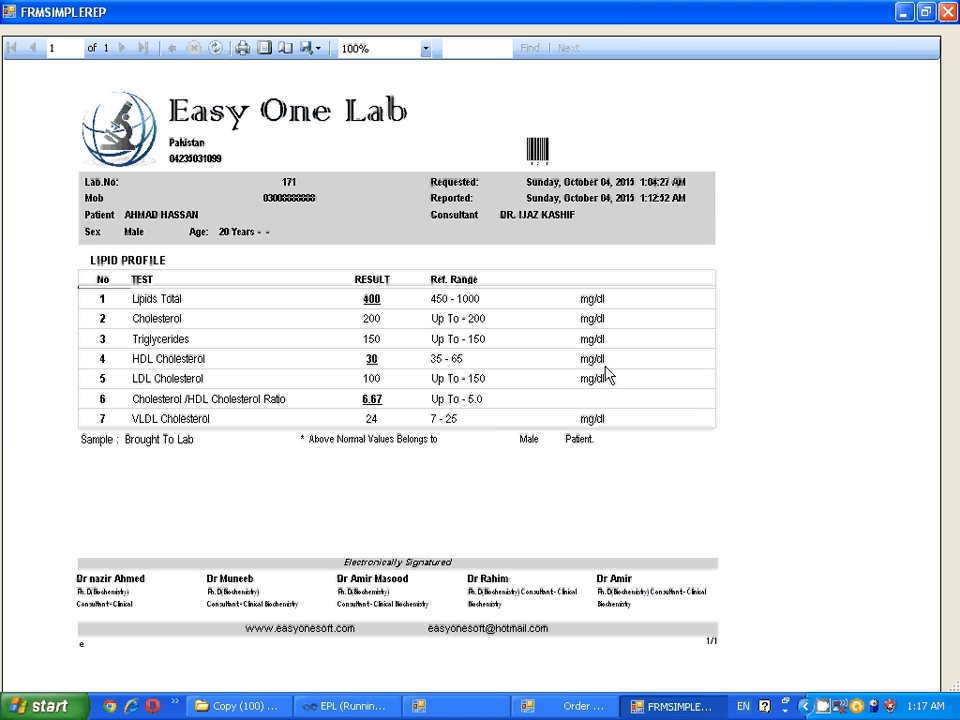
pyautogui.press('Escape')
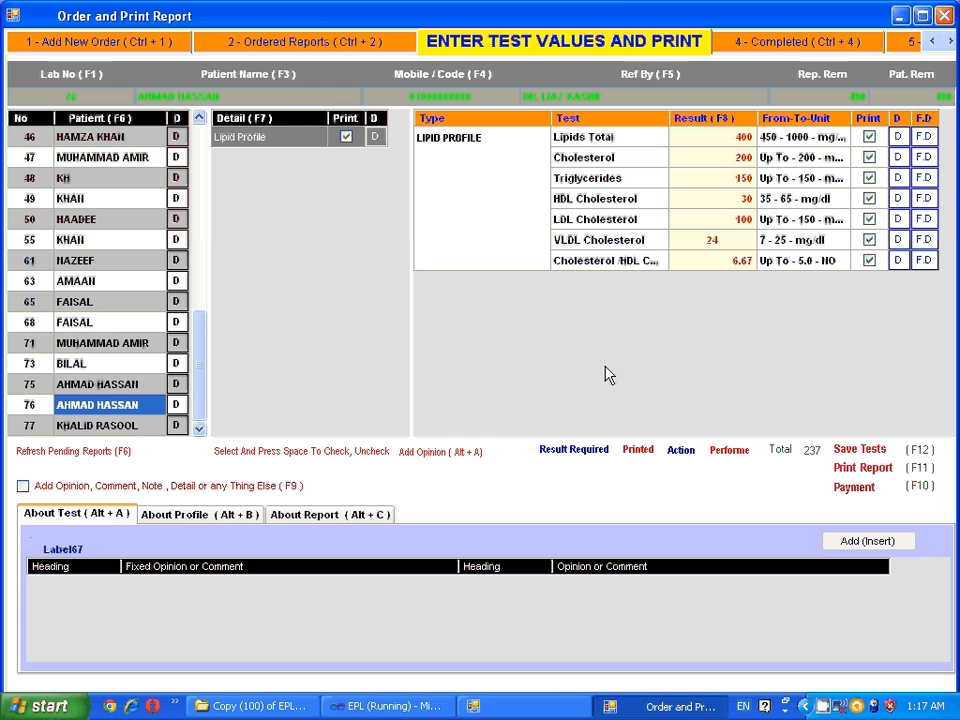
# Show the ordered tests for lab numbers 77 and 75, ending on 73's Urine Examination and Renal Function Tests
pyautogui.click(138, 428)
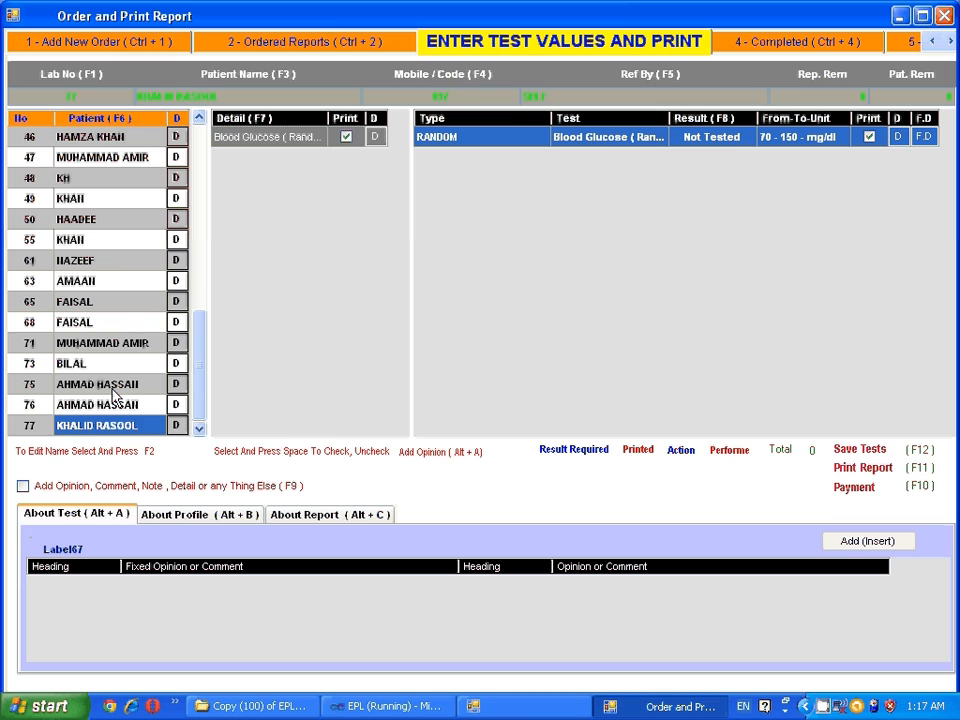
pyautogui.click(112, 387)
pyautogui.click(110, 367)
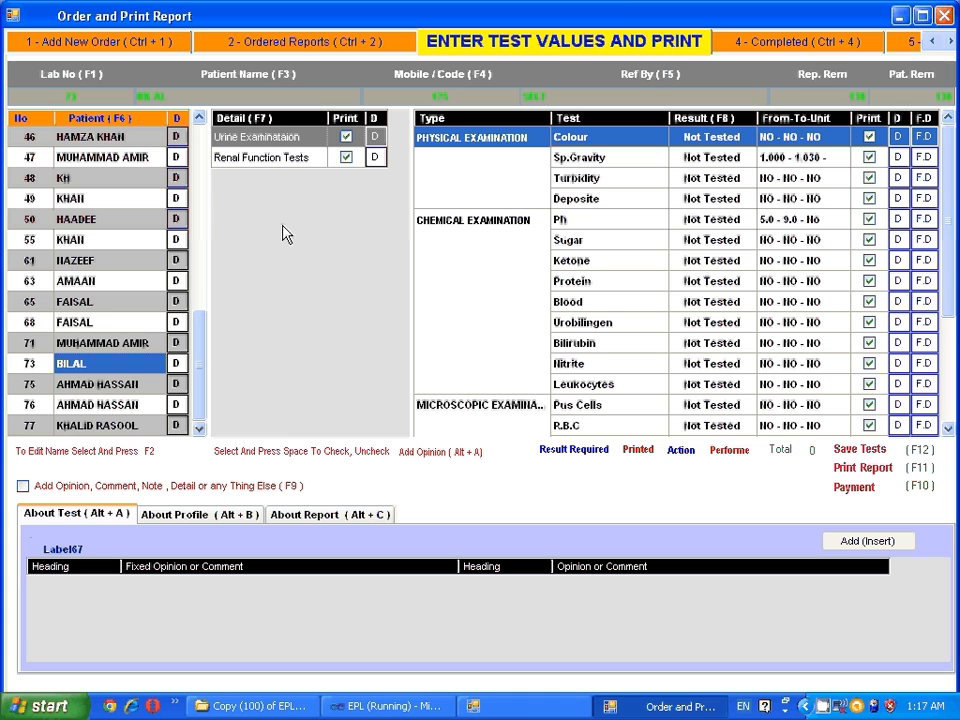
# Move from Add New Order through Enter Test Values to the Ordered Reports tab
pyautogui.click(184, 44)
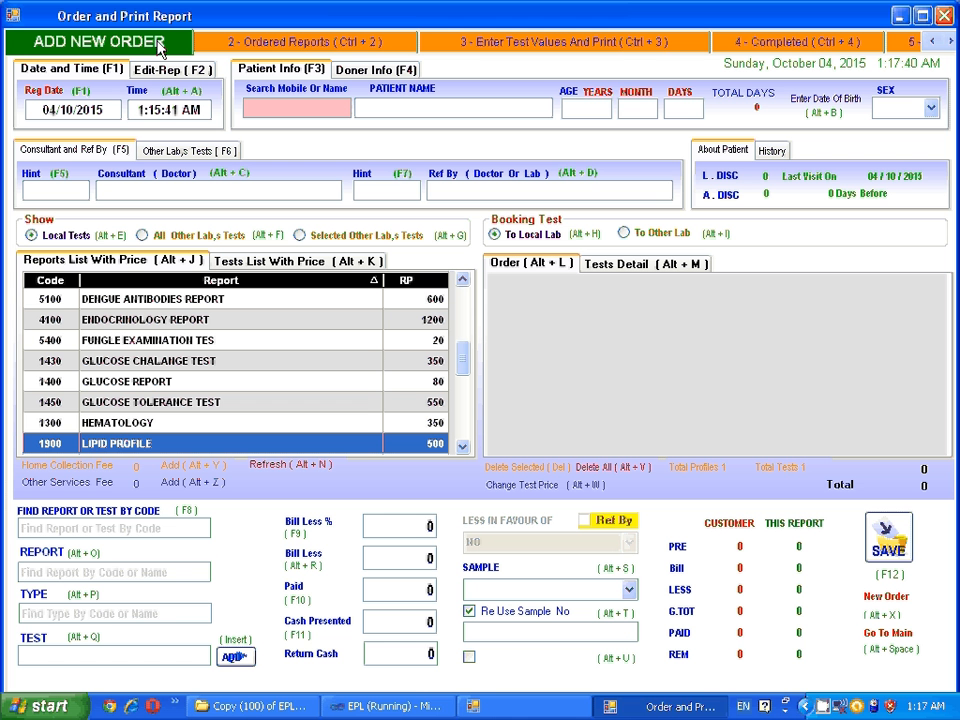
pyautogui.click(493, 50)
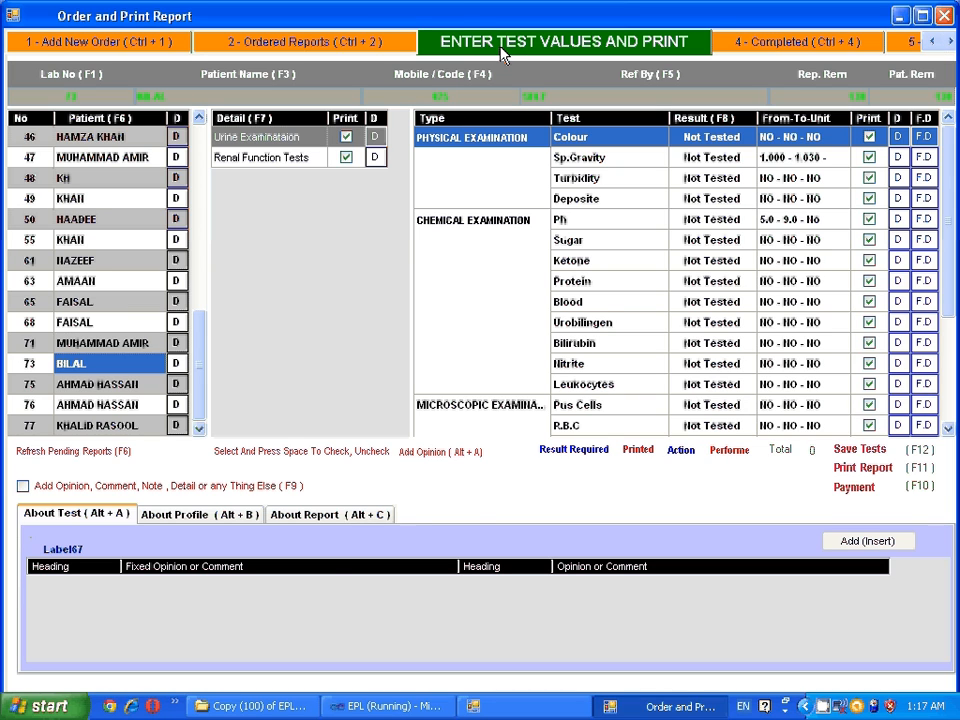
pyautogui.click(309, 45)
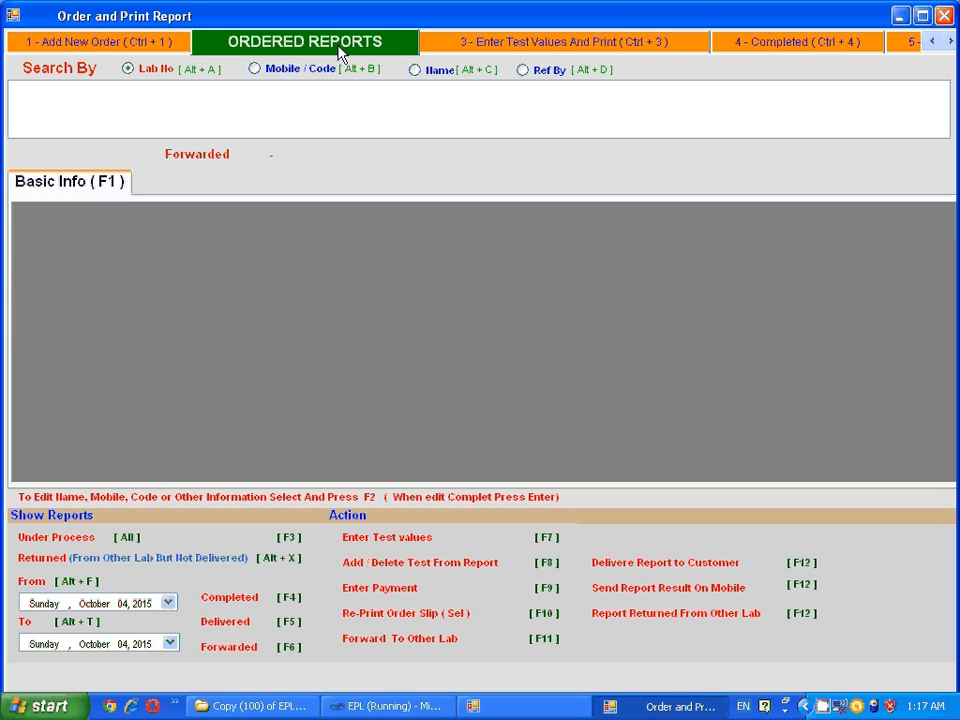
# View the Completed, Delivered and Forwarded lists, return to Under Process, and select order 77's patient
pyautogui.click(74, 539)
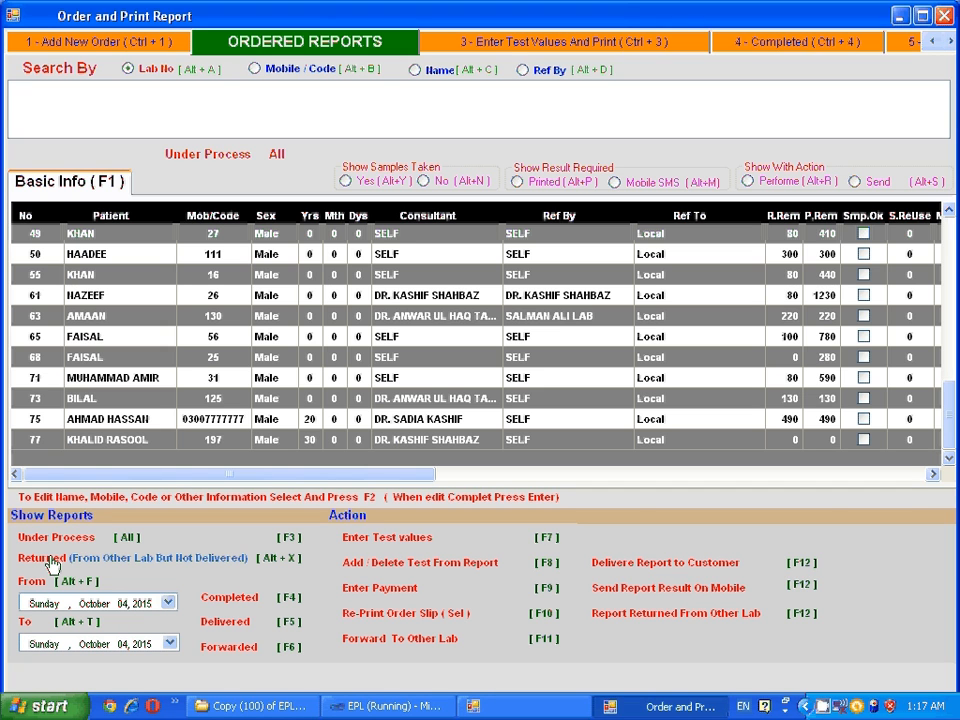
pyautogui.click(214, 600)
pyautogui.click(214, 623)
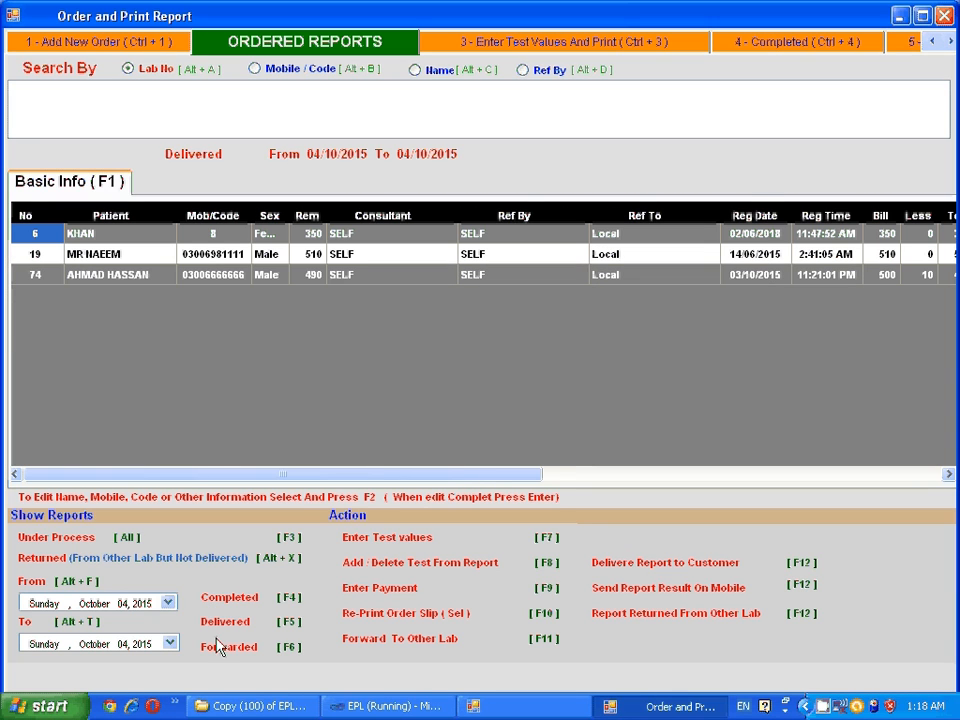
pyautogui.click(219, 652)
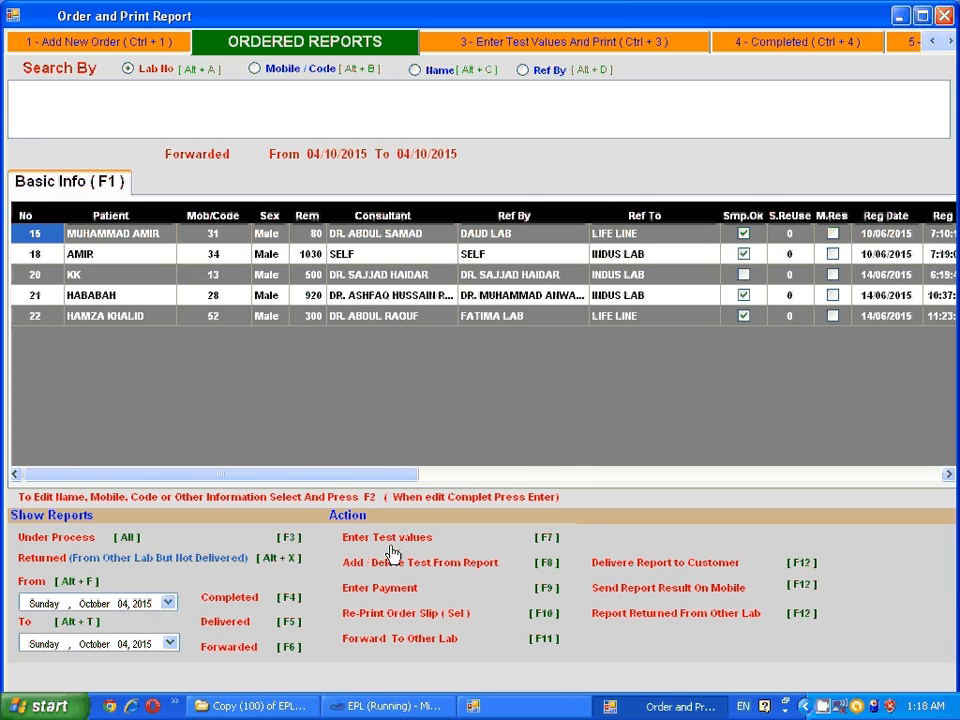
pyautogui.click(89, 541)
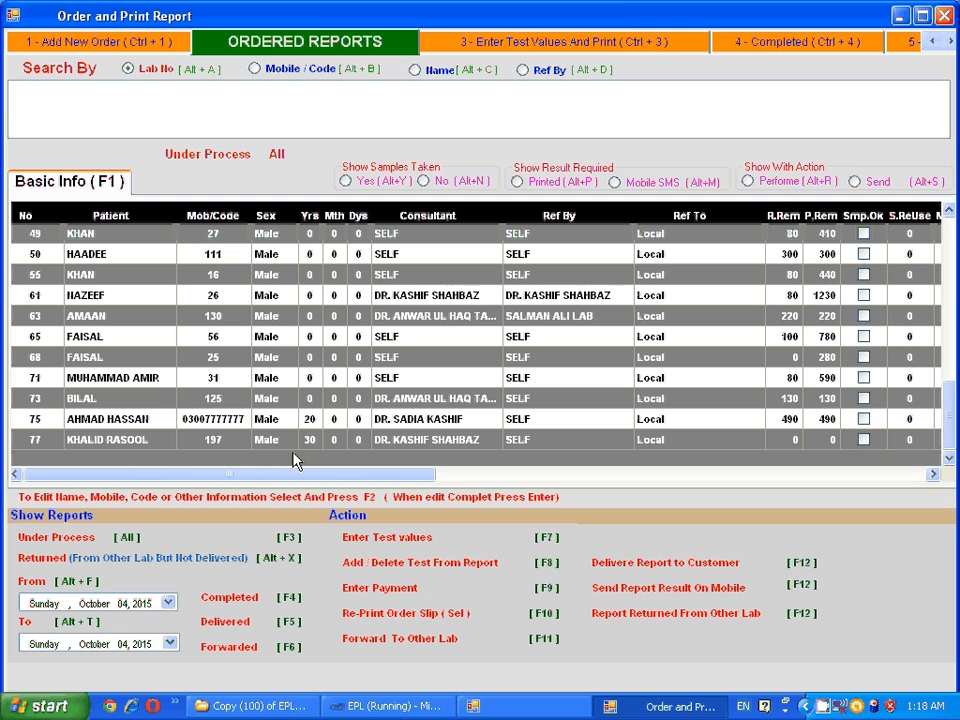
pyautogui.click(154, 449)
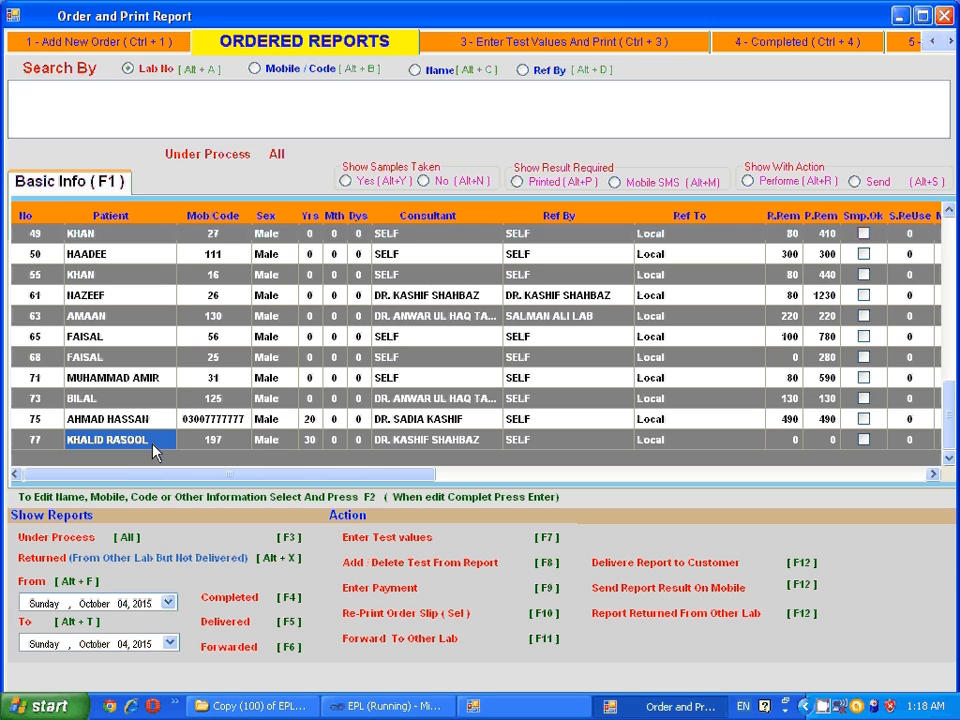
# Replace order 77's patient name with a new name
pyautogui.press('F2')
pyautogui.hotkey('ctrl', 'a')
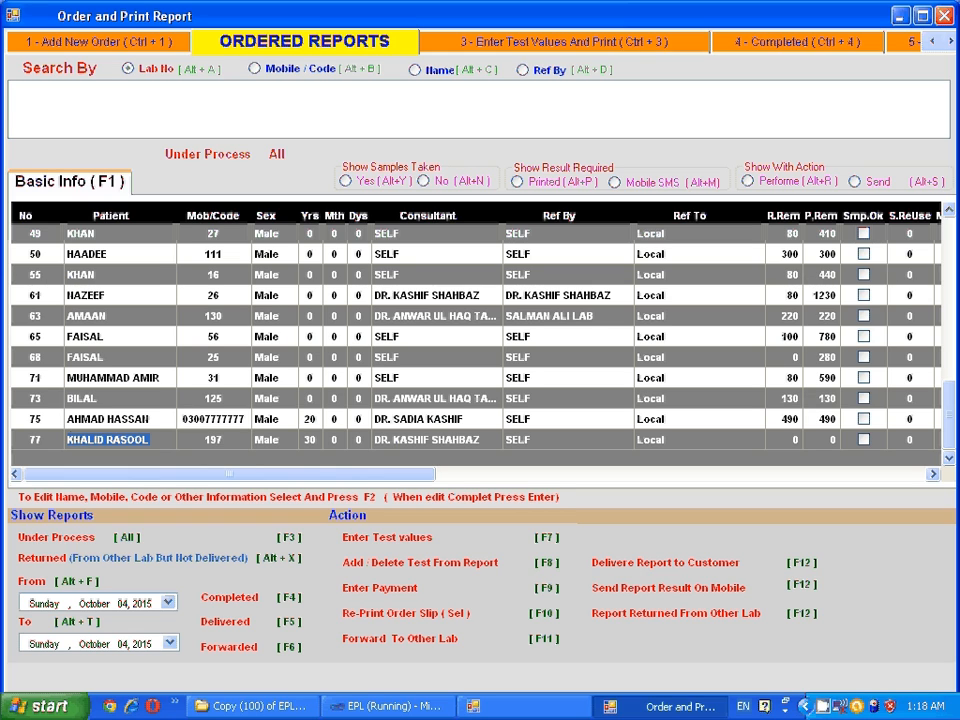
pyautogui.write('B')
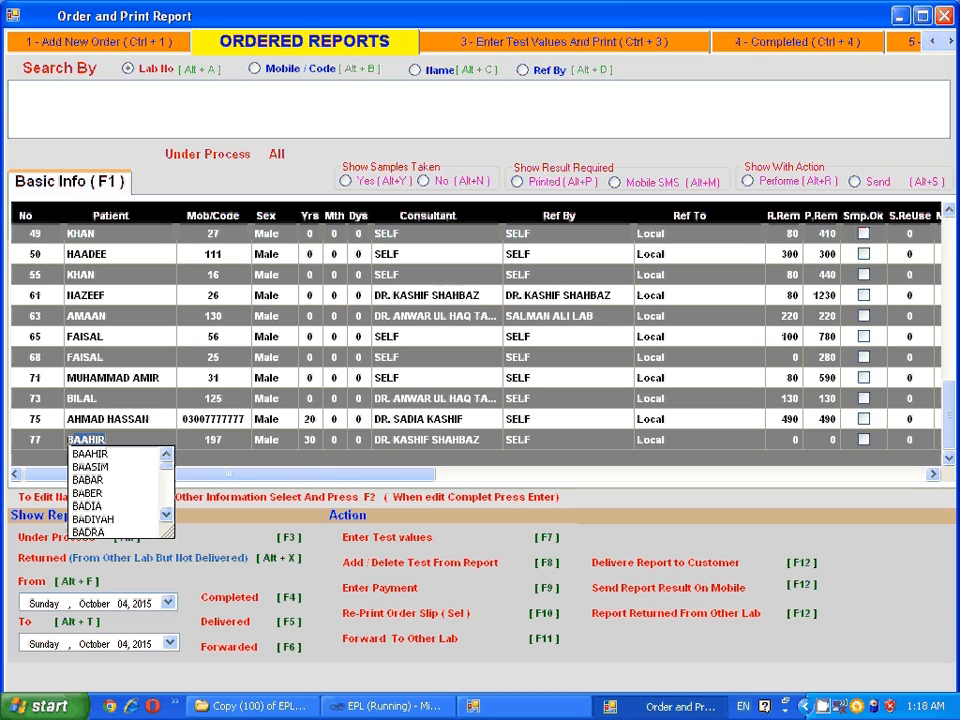
pyautogui.write('ILAL')
pyautogui.press('Return')
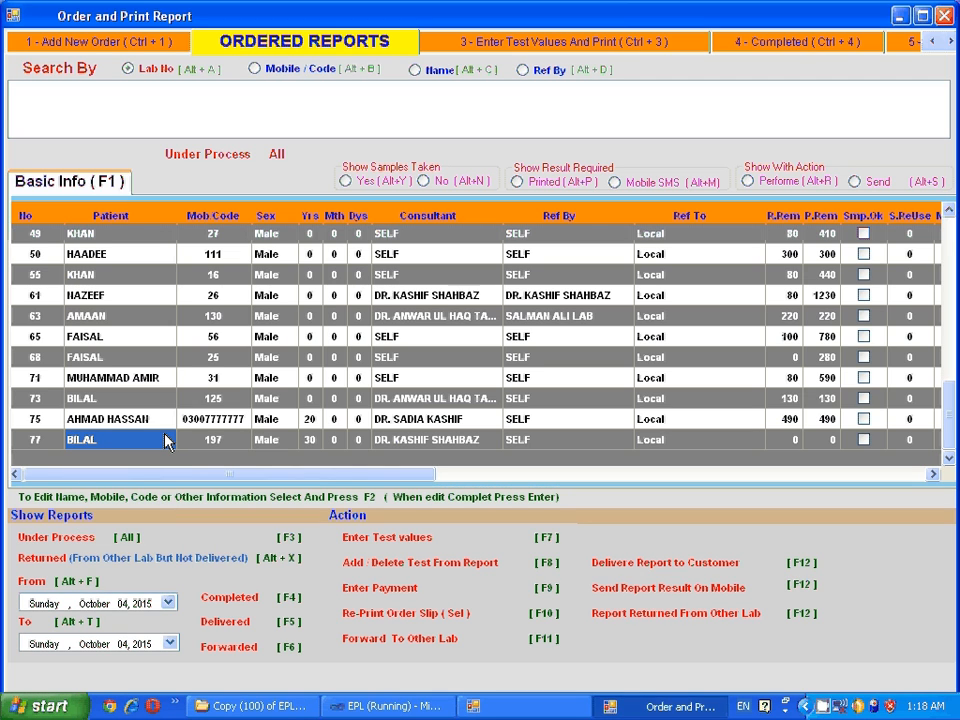
# Change order 77's mobile number to the patient's new number
pyautogui.press('F2')
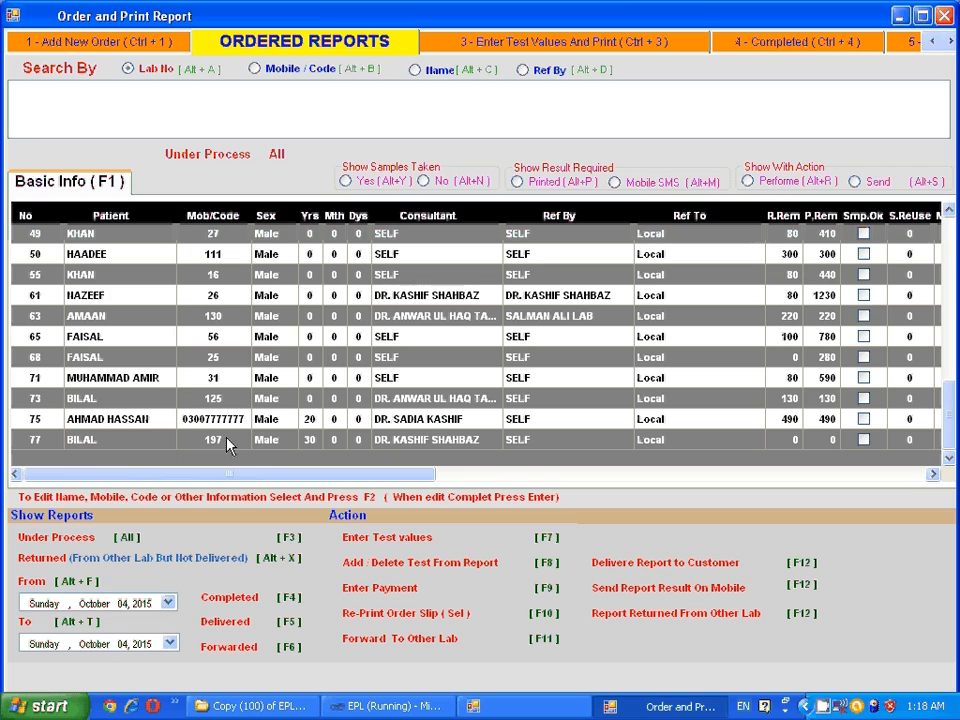
pyautogui.click(228, 443)
pyautogui.write('0300777777')
pyautogui.press('Return')
# Set order 77's Ref By to a named doctor instead of SELF
pyautogui.click(520, 442)
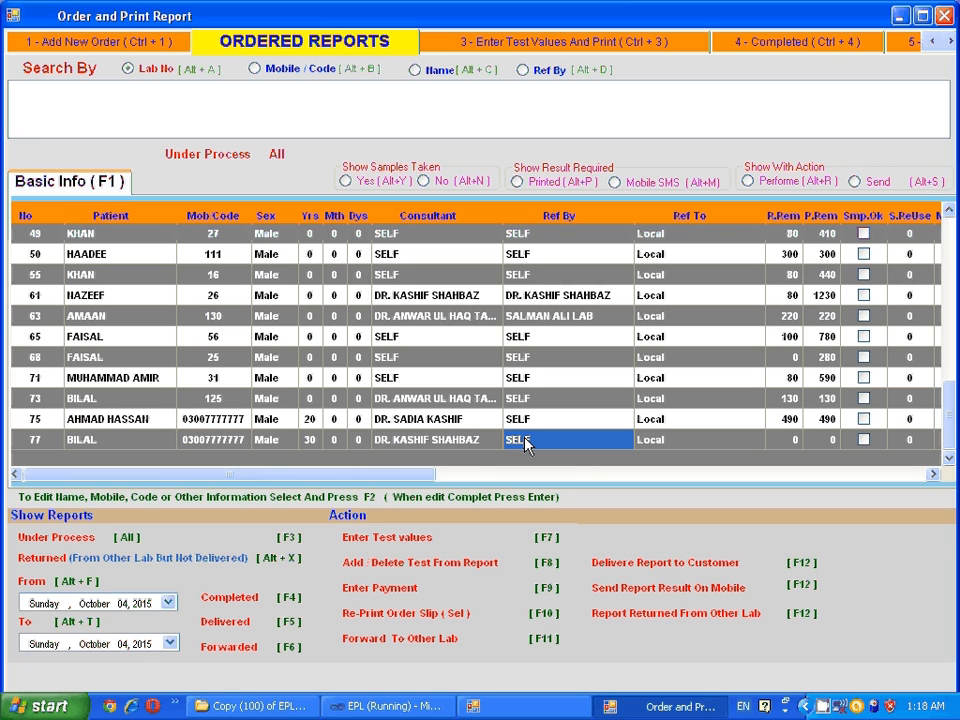
pyautogui.click(524, 444)
pyautogui.press('Down')
pyautogui.press('Down')
pyautogui.press('Down')
pyautogui.press('Down')
pyautogui.press('Down')
pyautogui.press('Down')
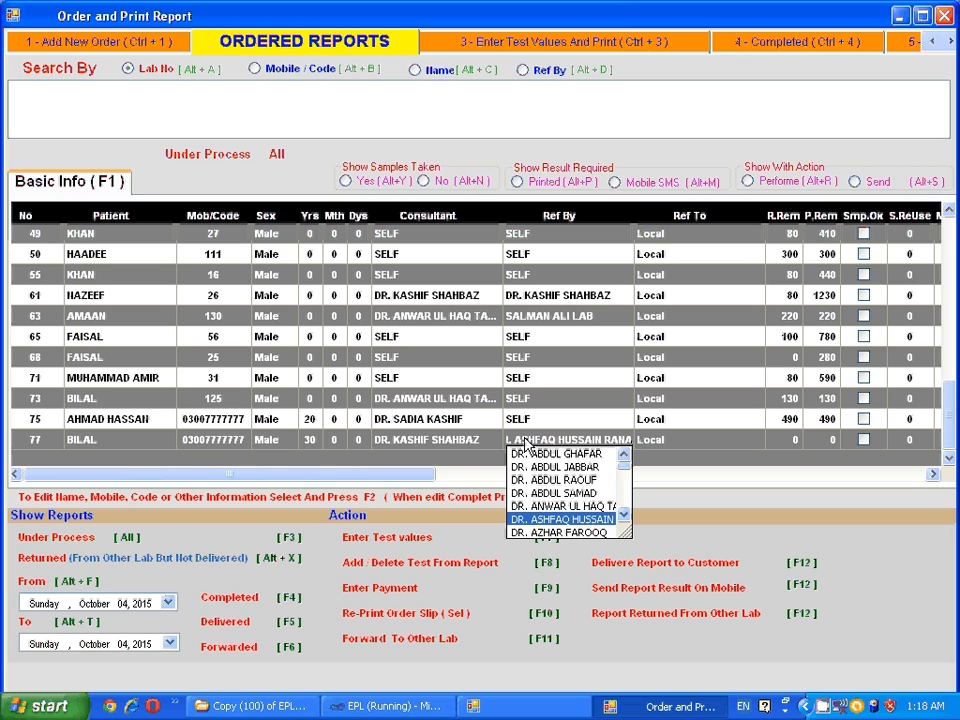
pyautogui.press('Escape')
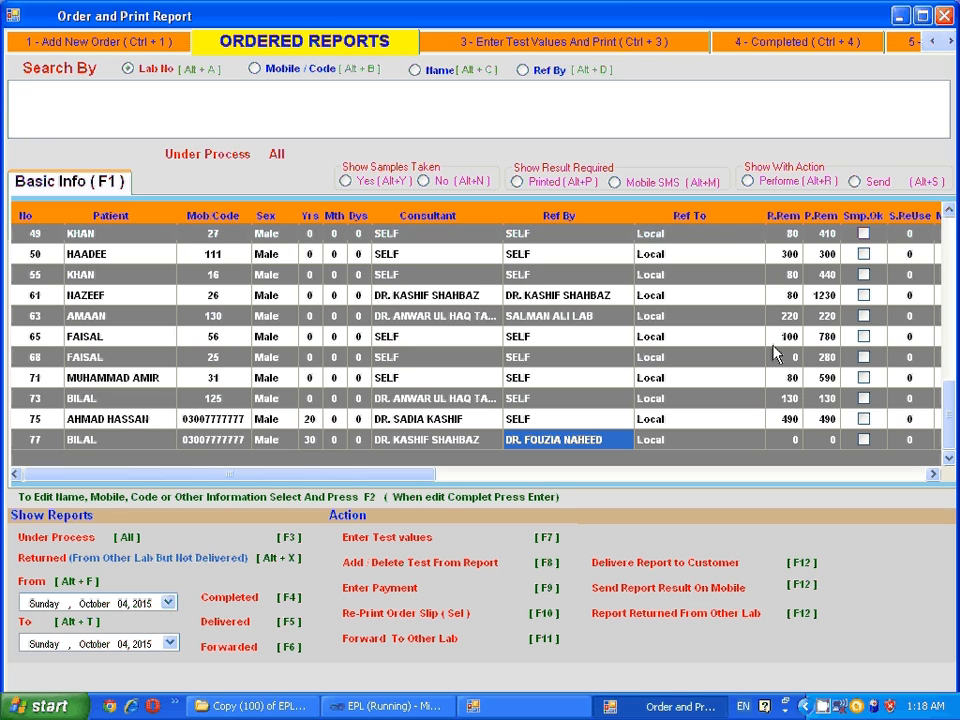
pyautogui.click(783, 420)
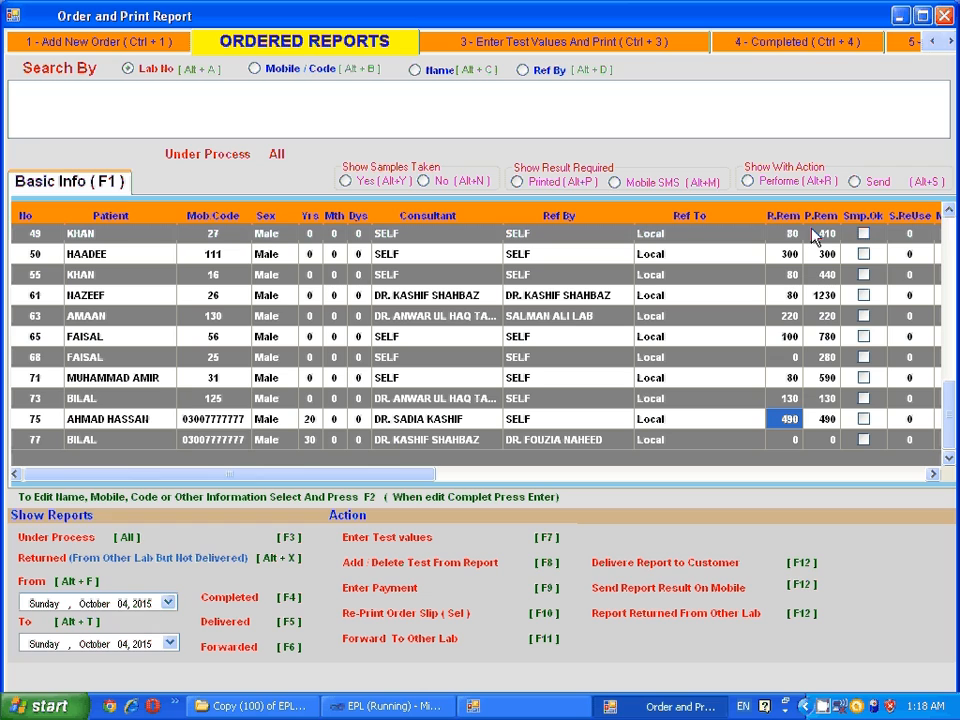
pyautogui.click(781, 399)
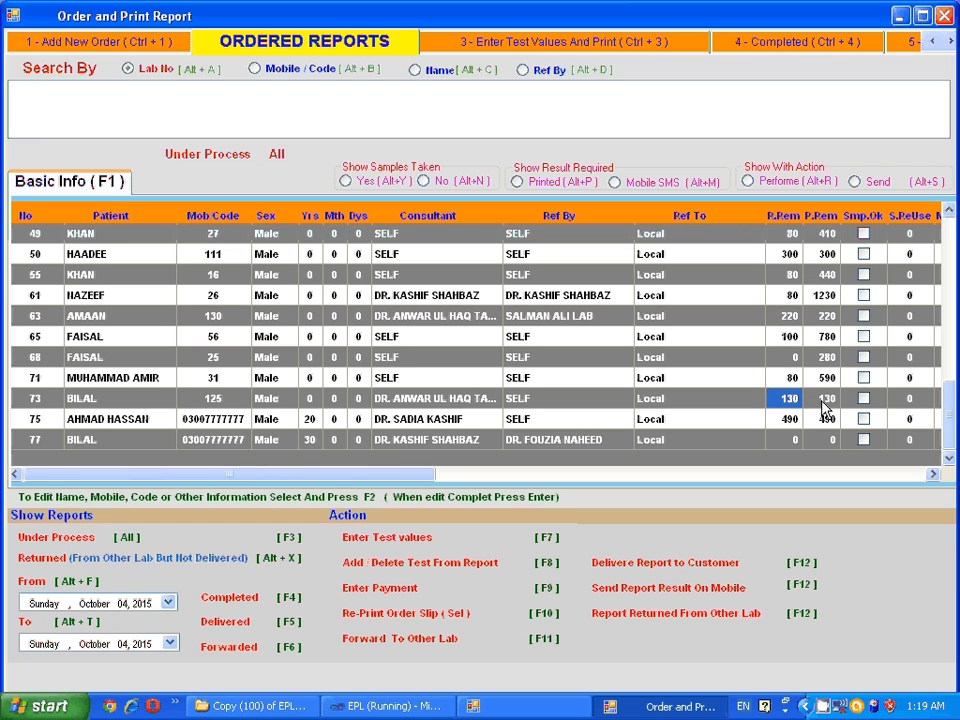
pyautogui.click(823, 400)
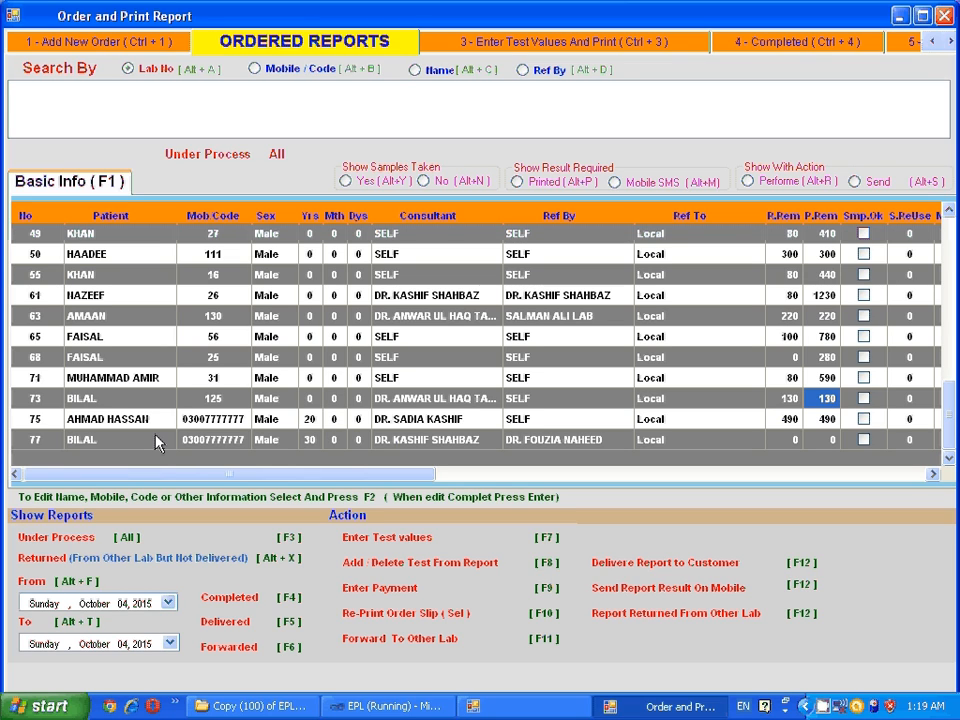
pyautogui.click(75, 440)
pyautogui.click(56, 442)
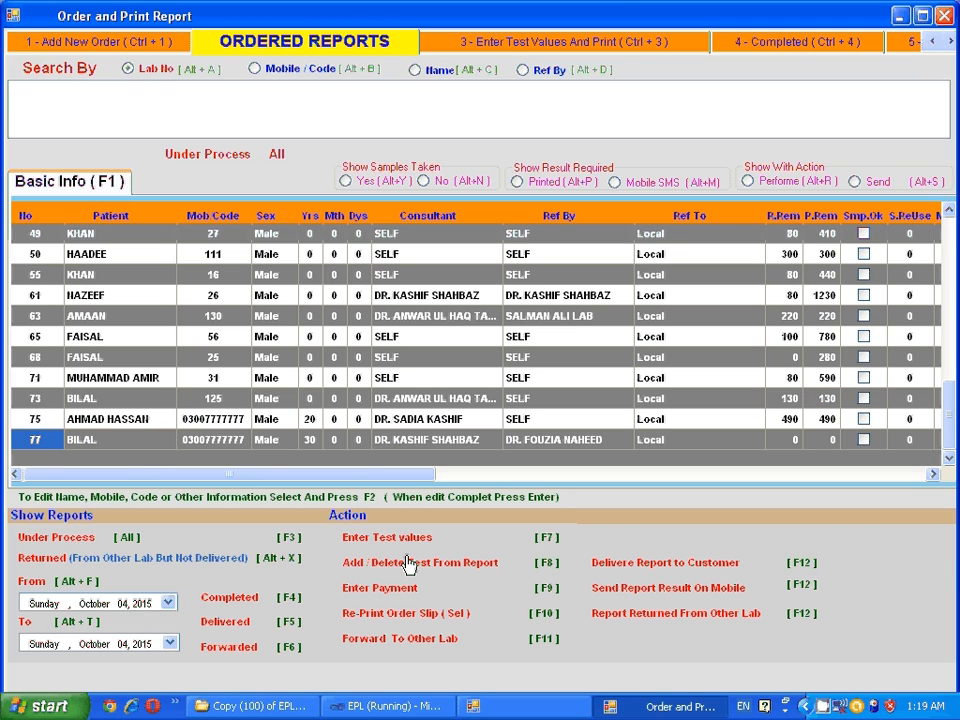
pyautogui.click(403, 596)
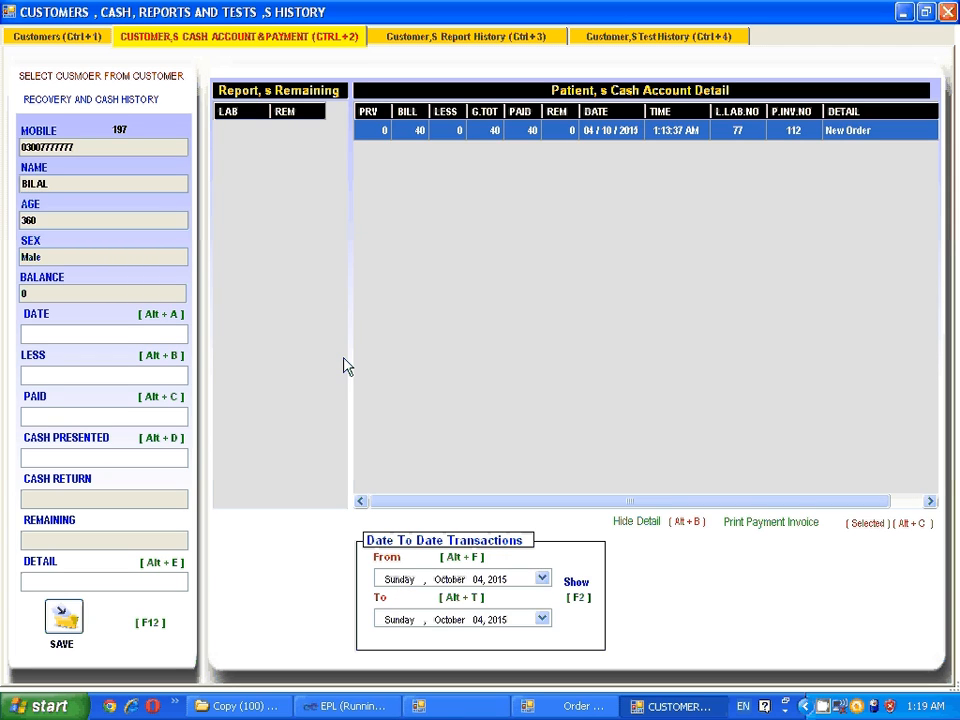
pyautogui.press('Escape')
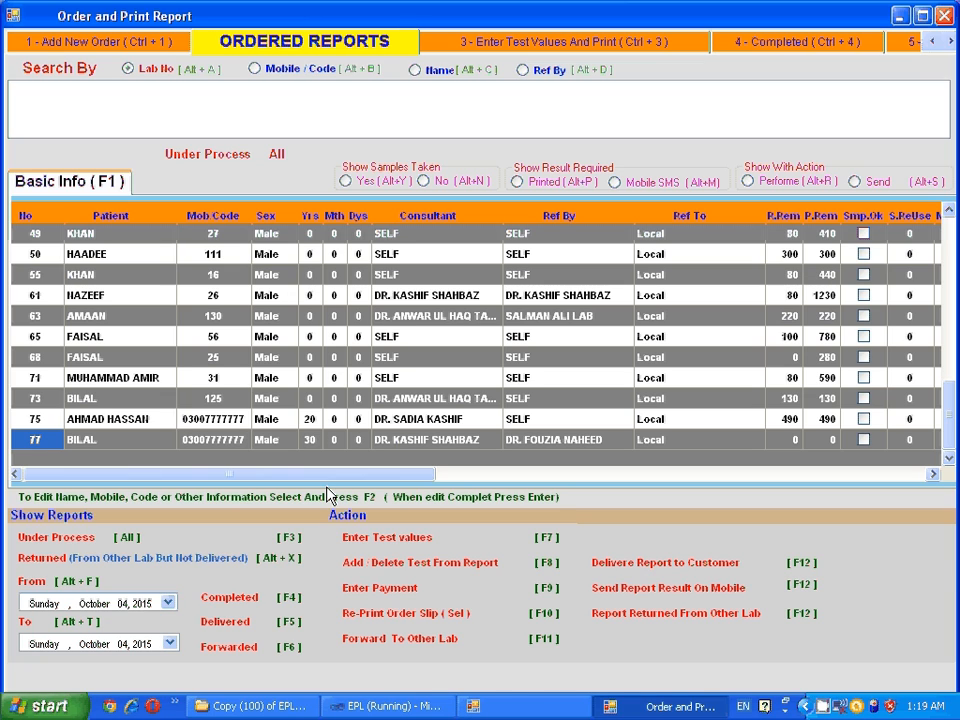
# Open order 75 for editing and inspect Lipid Profile's Triglycerides and HDL Cholesterol tests
pyautogui.click(158, 424)
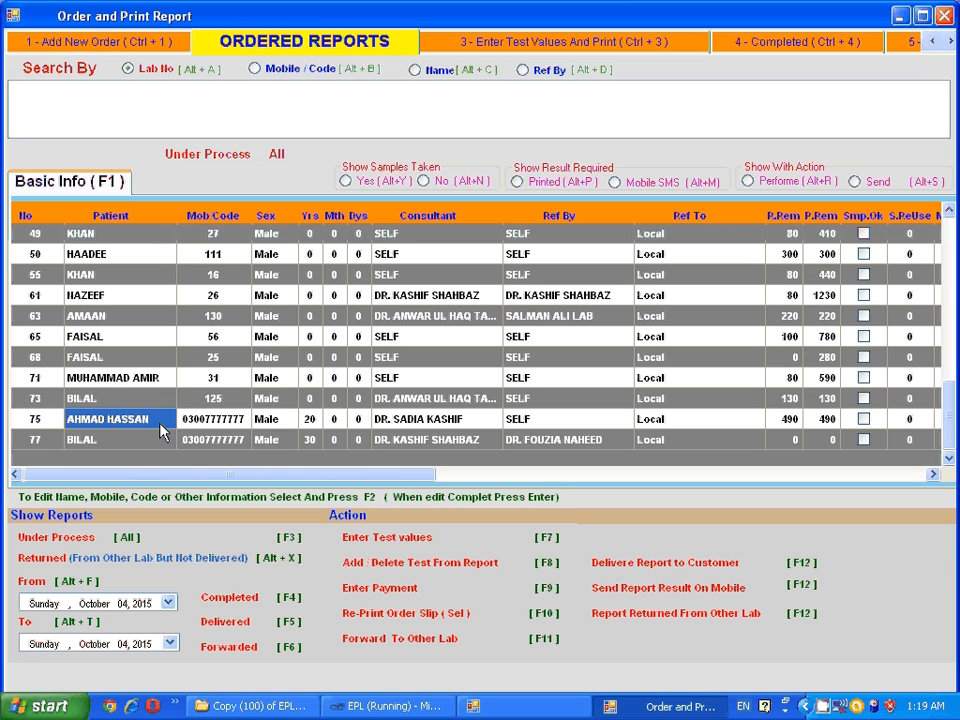
pyautogui.click(451, 571)
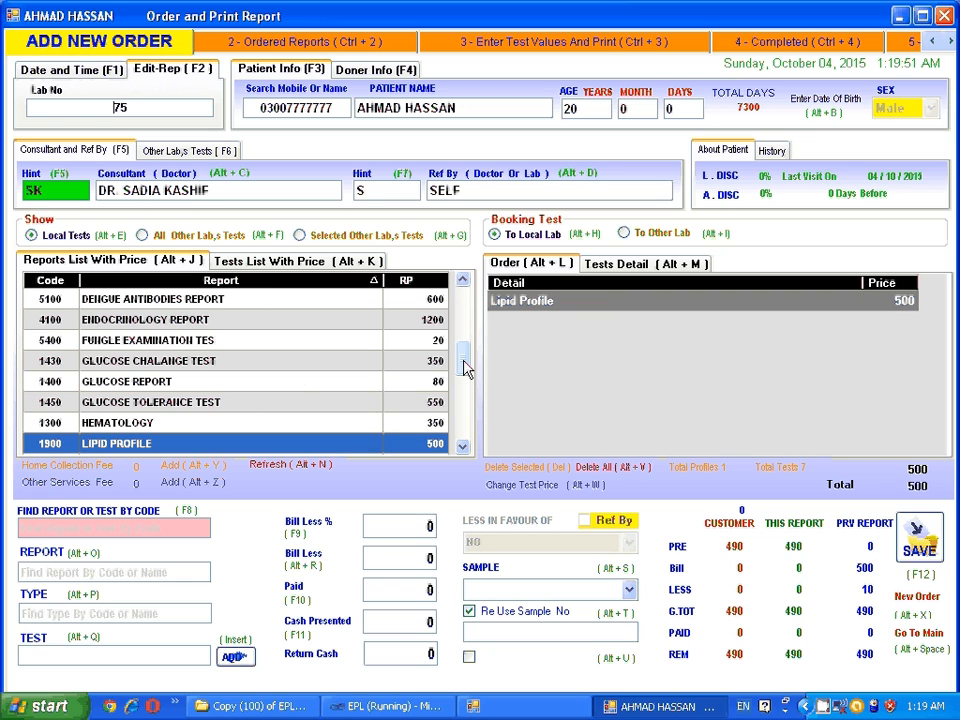
pyautogui.scroll(-1, 465, 368)
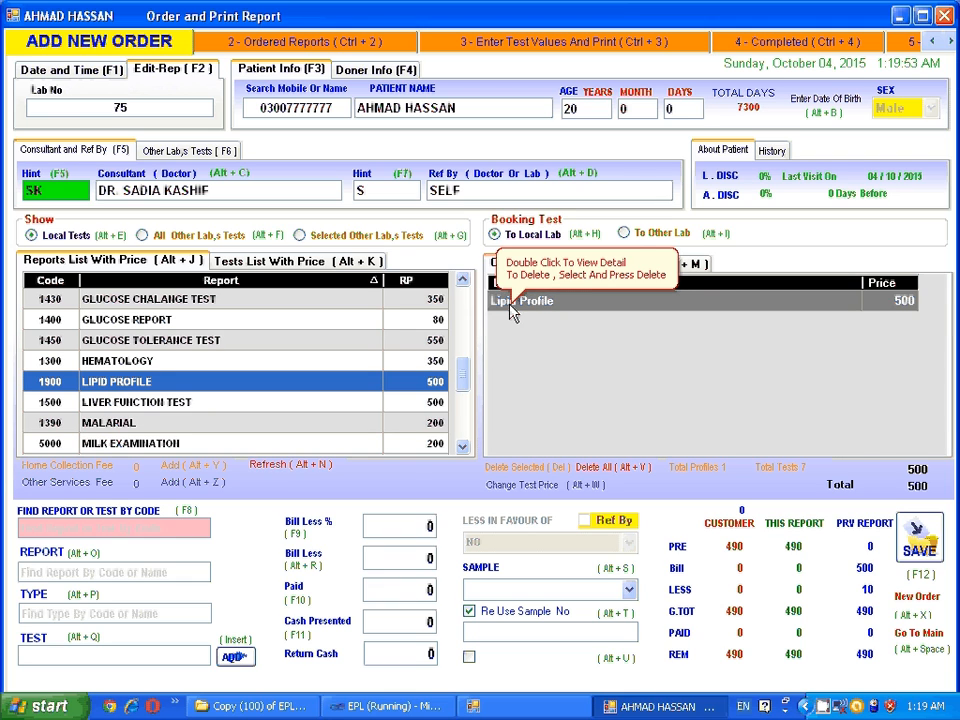
pyautogui.doubleClick(512, 308)
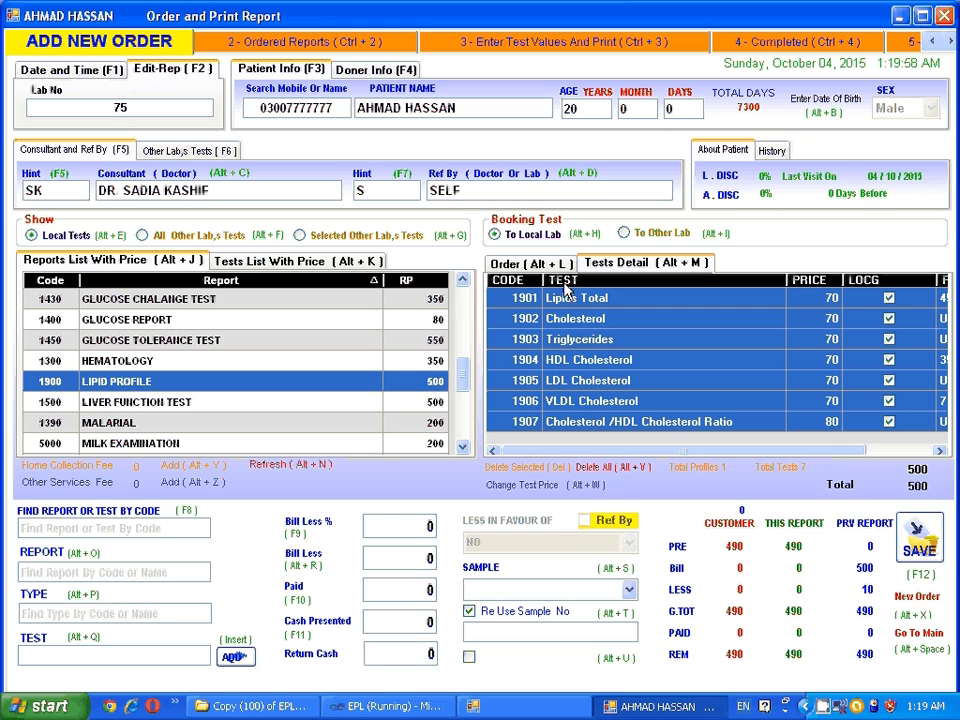
pyautogui.click(568, 345)
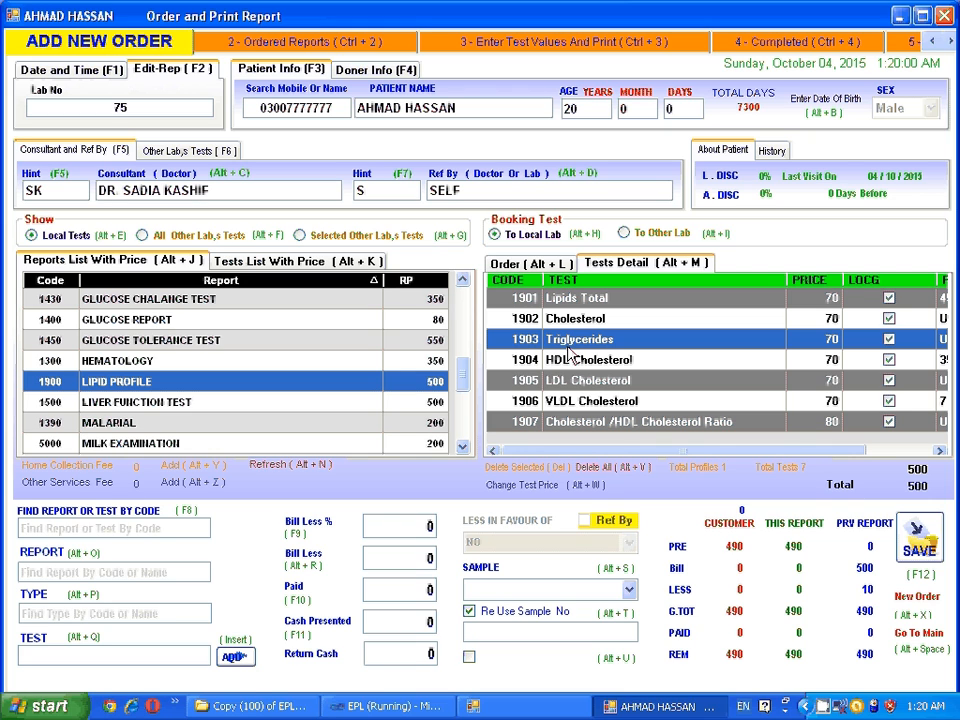
pyautogui.click(576, 360)
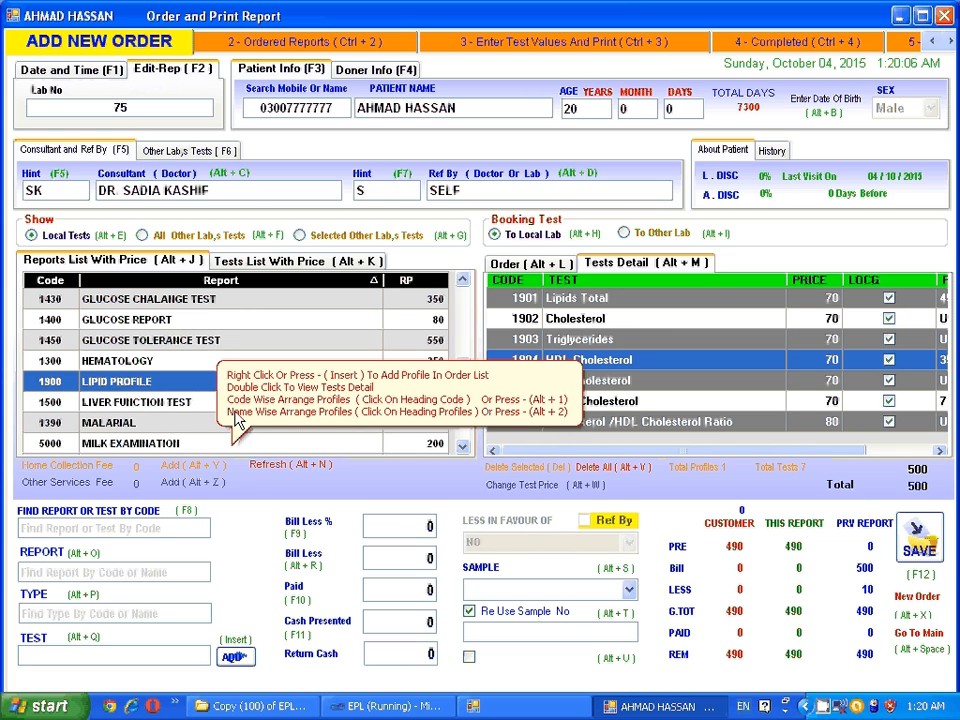
# Add LIVER FUNCTION TEST to order 75, check its tests, and save for a 1000 total
pyautogui.click(125, 403)
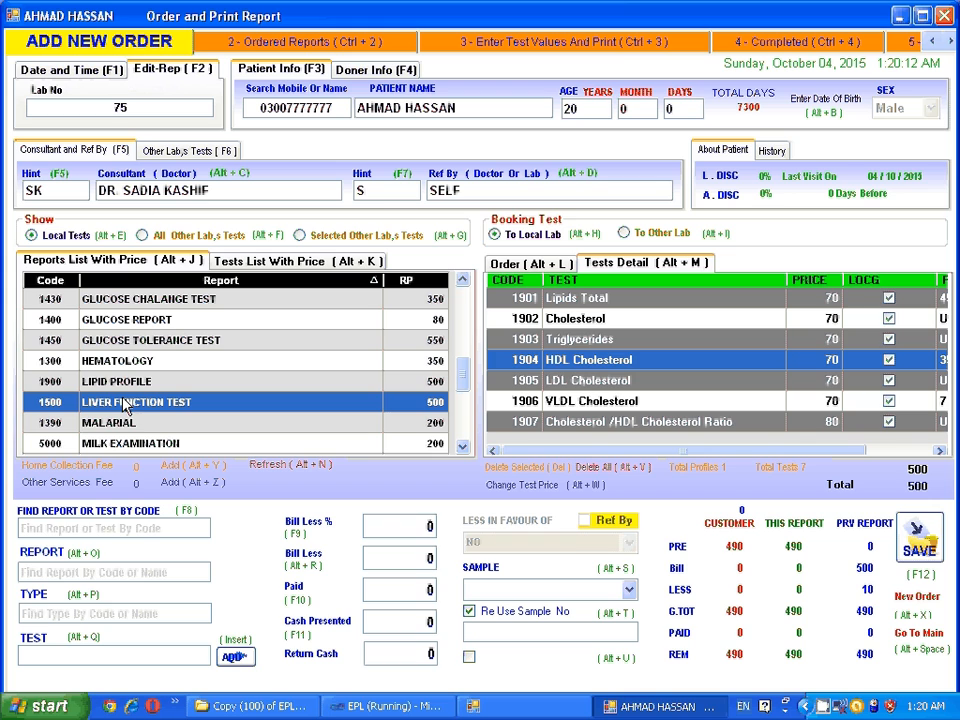
pyautogui.doubleClick(125, 403)
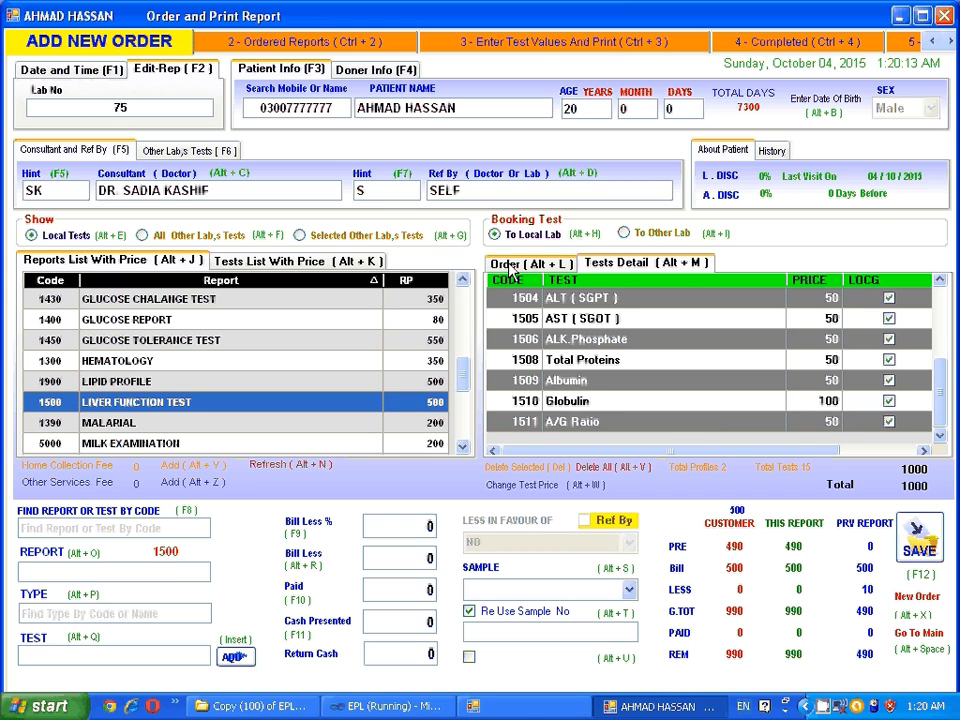
pyautogui.click(511, 263)
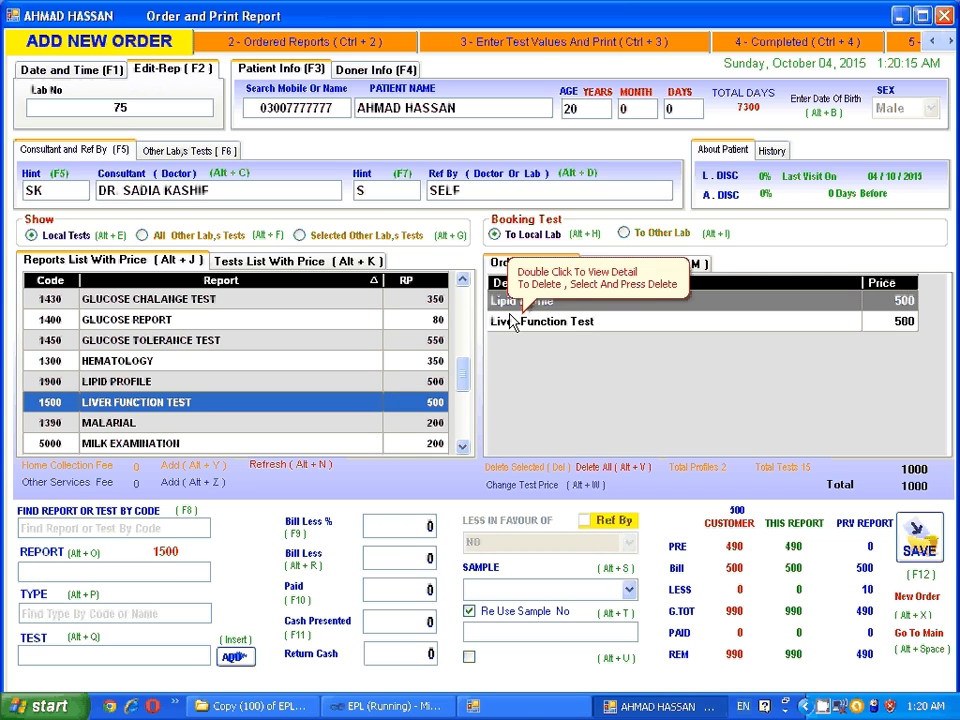
pyautogui.doubleClick(566, 323)
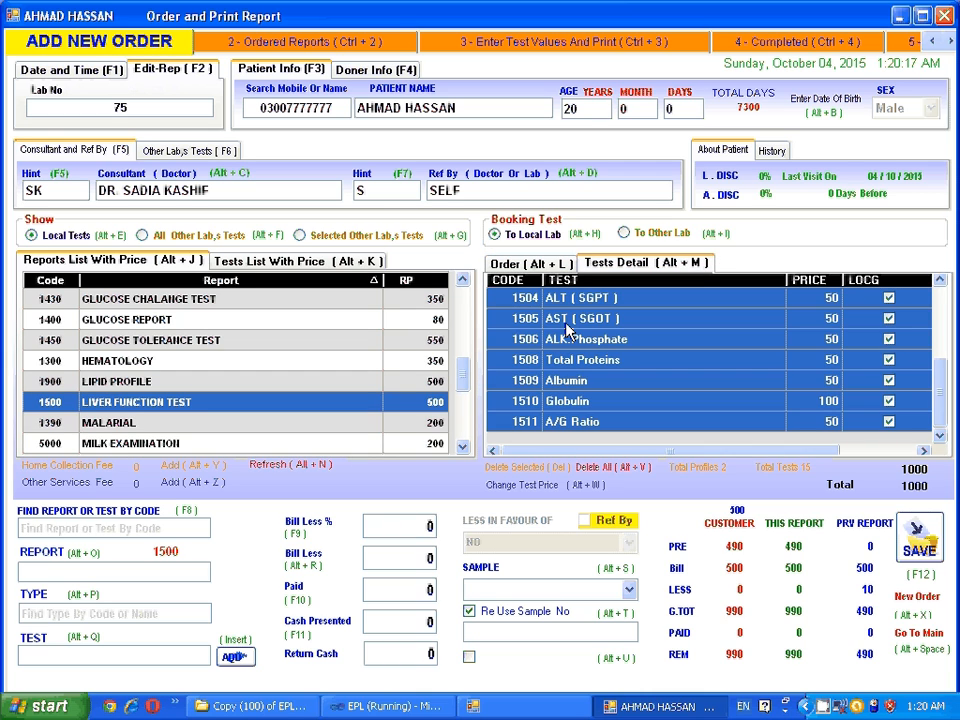
pyautogui.click(549, 268)
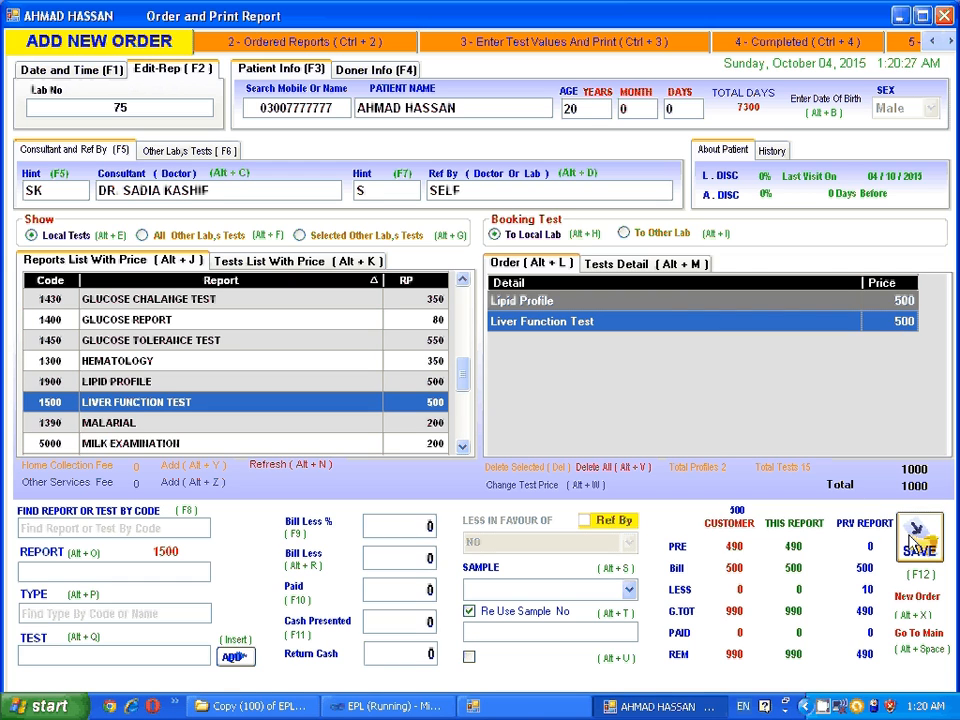
pyautogui.click(913, 540)
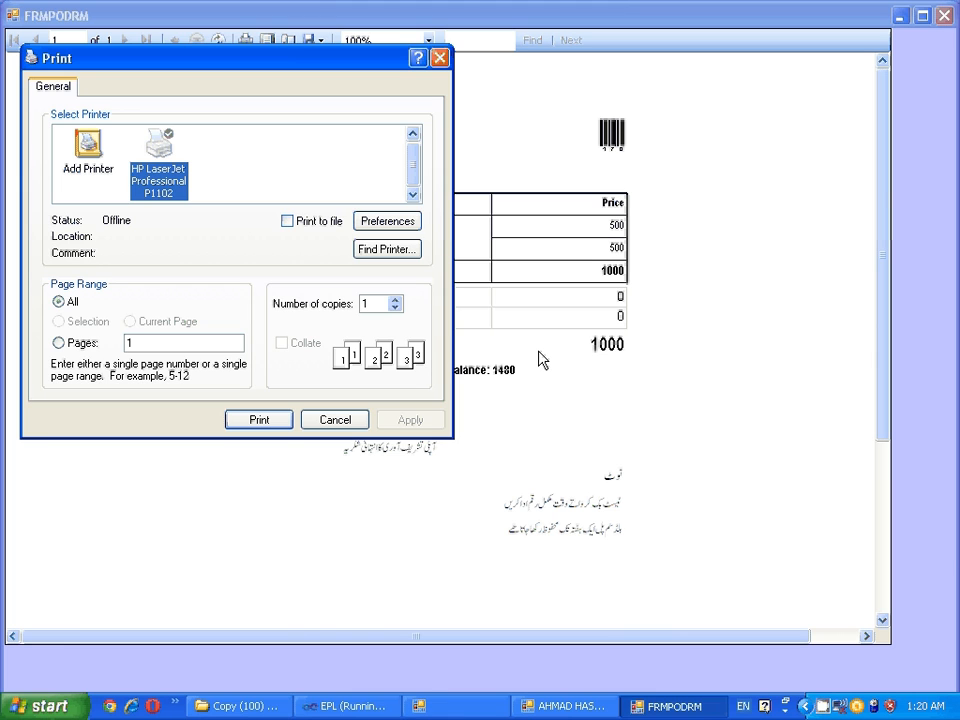
# Close order 75's receipt without printing and return to the Ordered Reports list
pyautogui.press('Return')
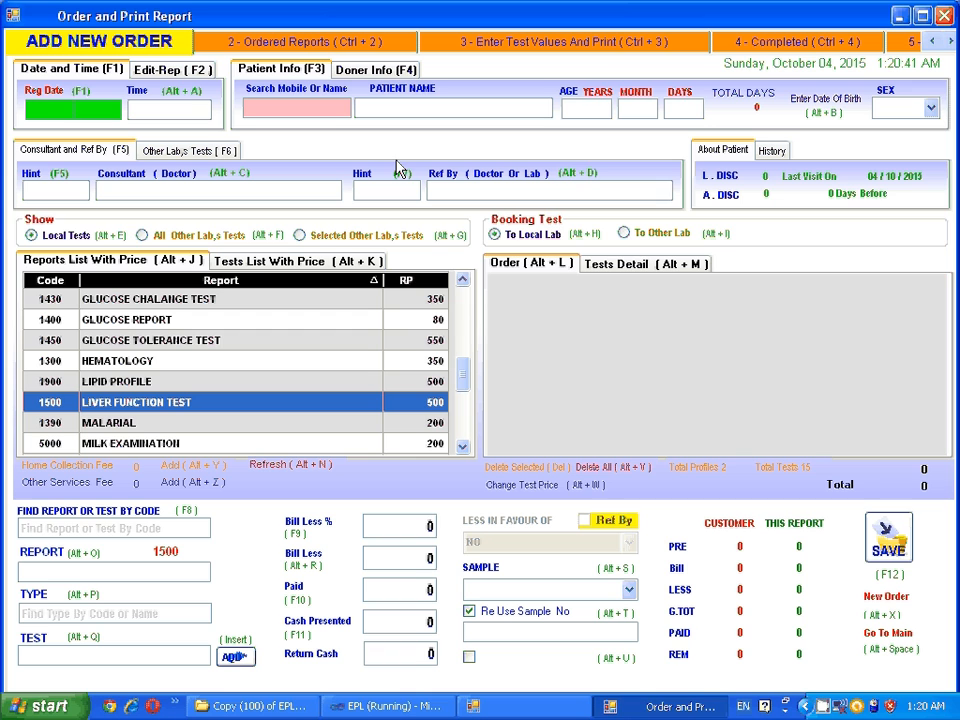
pyautogui.click(268, 45)
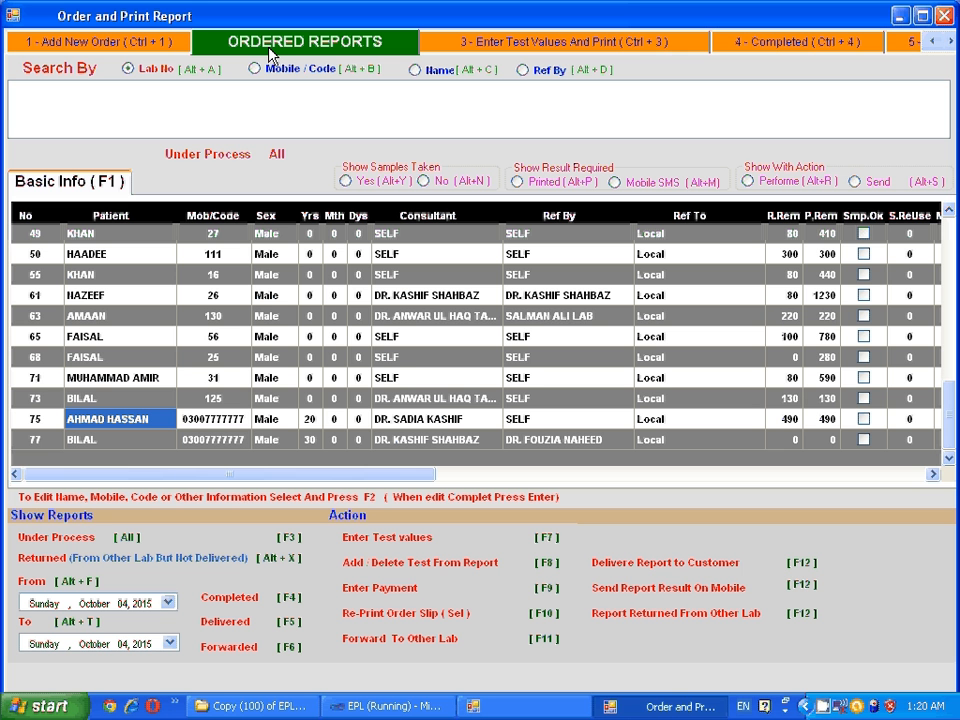
pyautogui.click(121, 402)
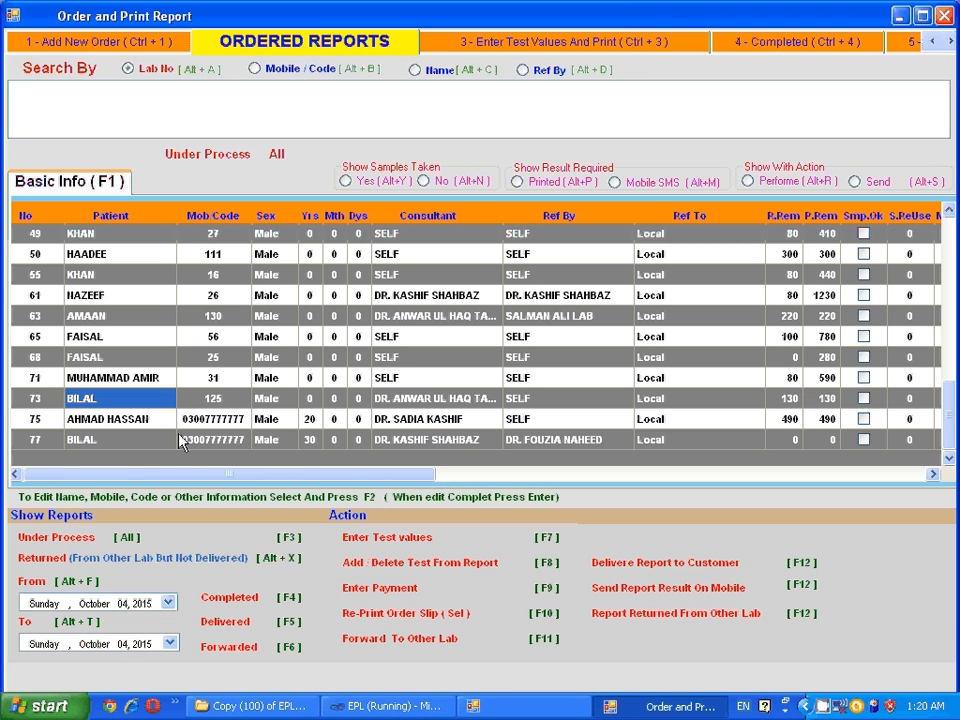
pyautogui.click(380, 623)
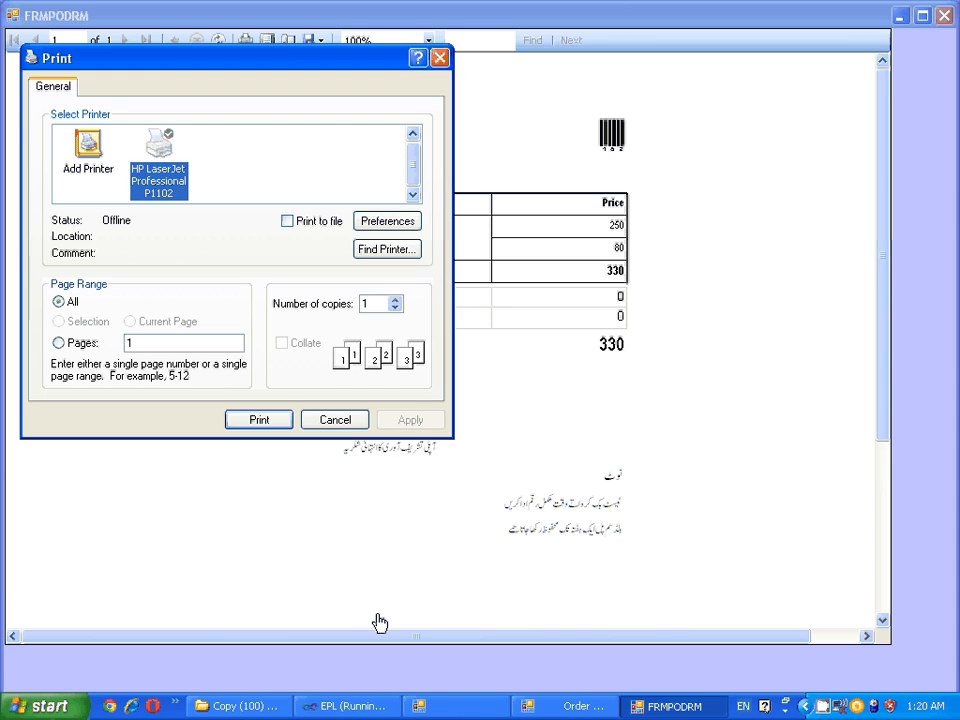
pyautogui.press('Escape')
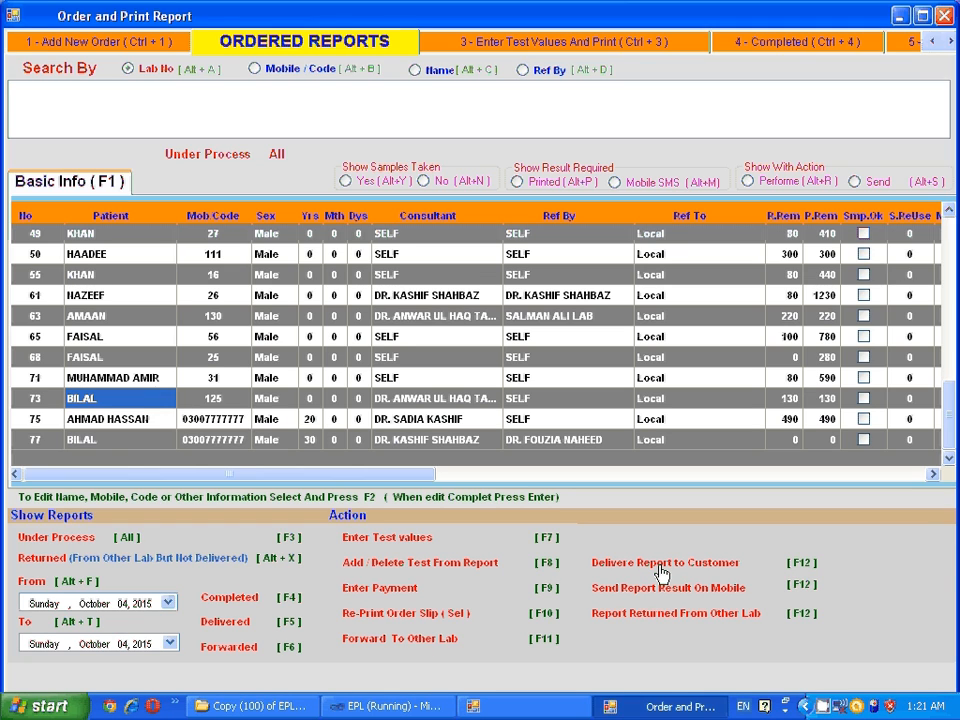
# Attempt delivering under-process order 77's report and dismiss the cannot-deliver warnings
pyautogui.click(103, 443)
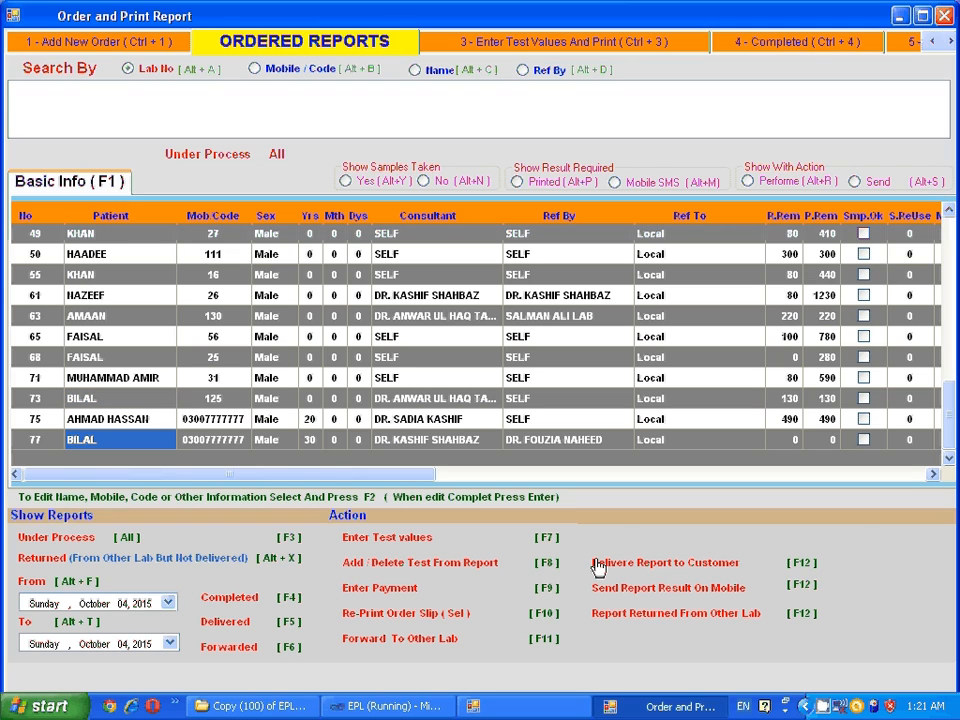
pyautogui.click(653, 568)
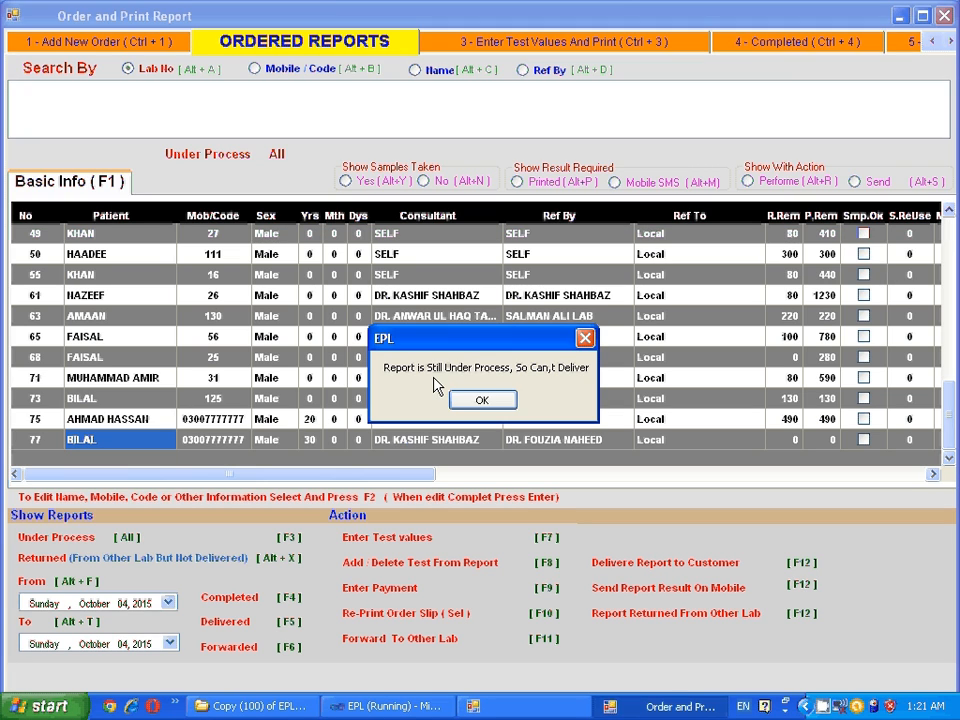
pyautogui.click(480, 401)
pyautogui.click(480, 401)
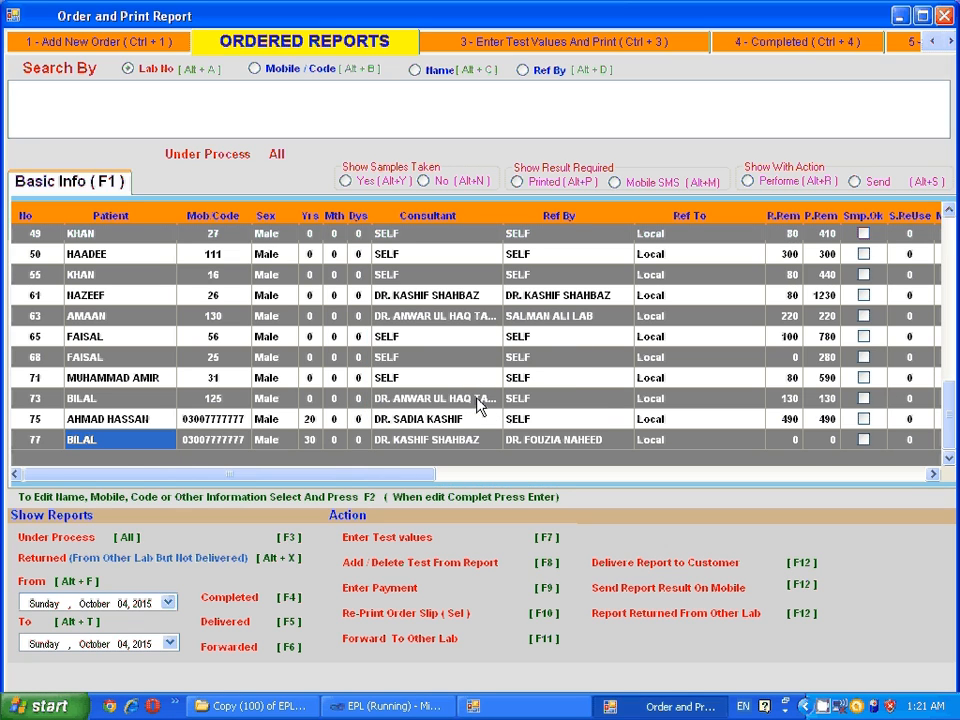
# Mark completed report 76 as delivered, entering who collected it
pyautogui.click(241, 599)
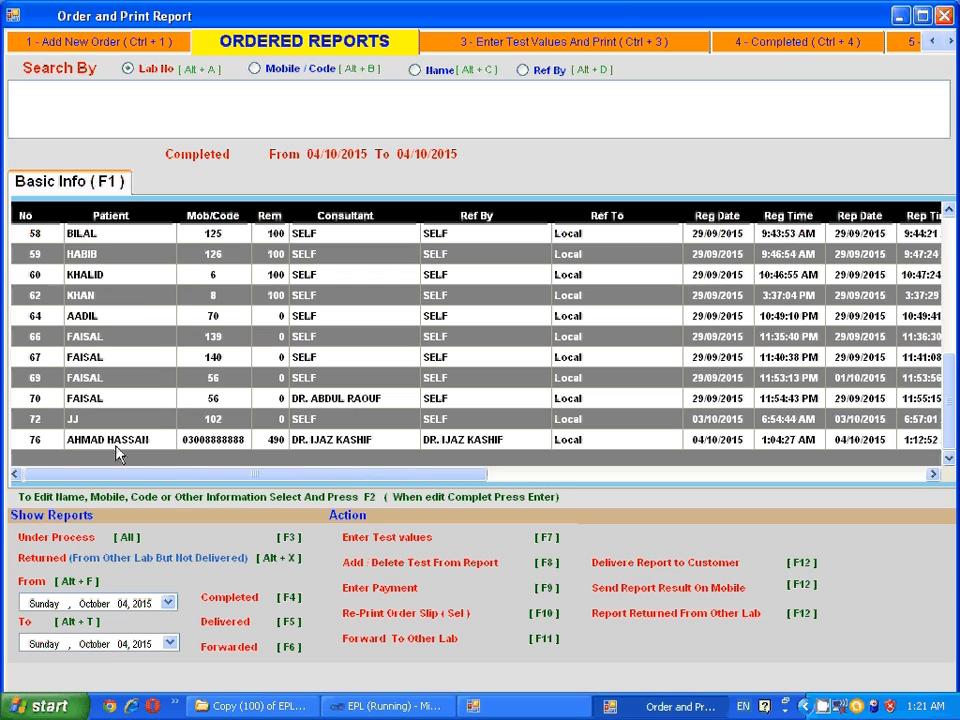
pyautogui.click(115, 445)
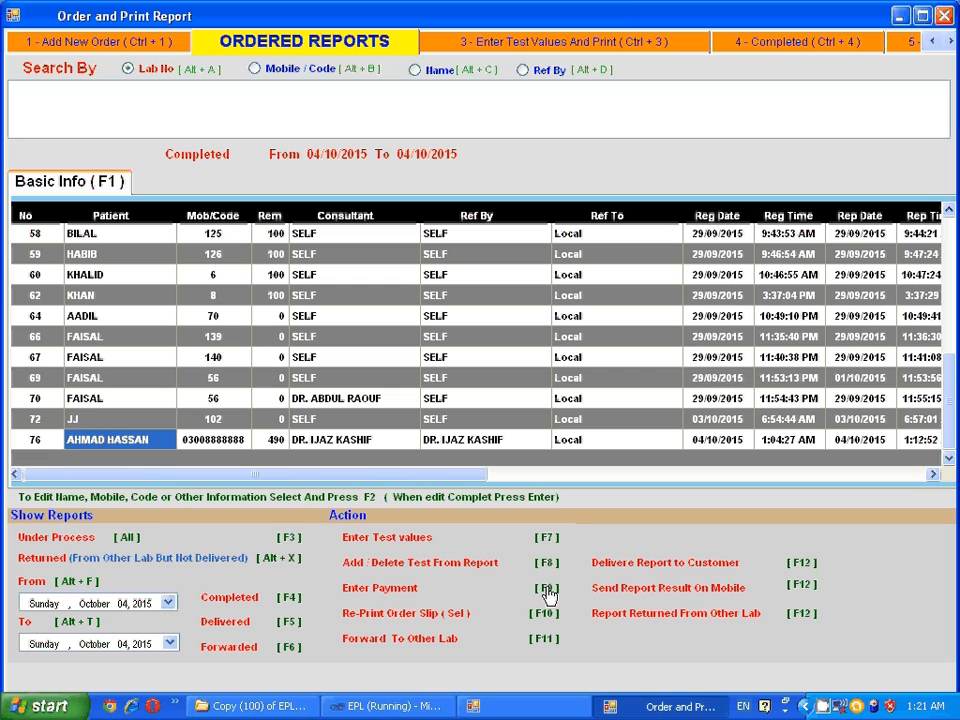
pyautogui.click(648, 563)
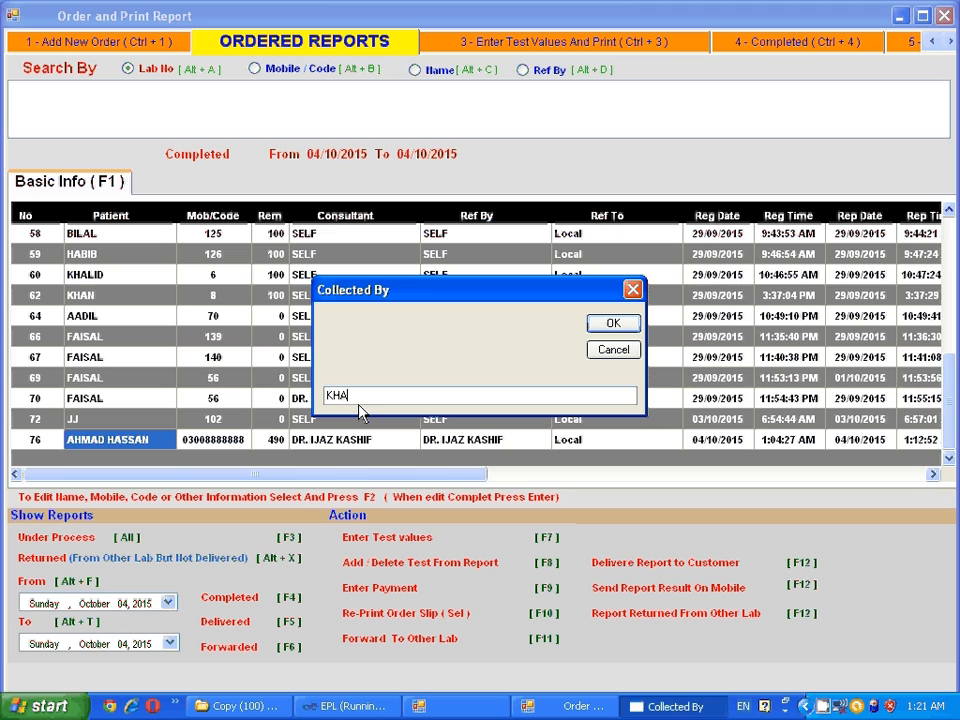
pyautogui.click(621, 322)
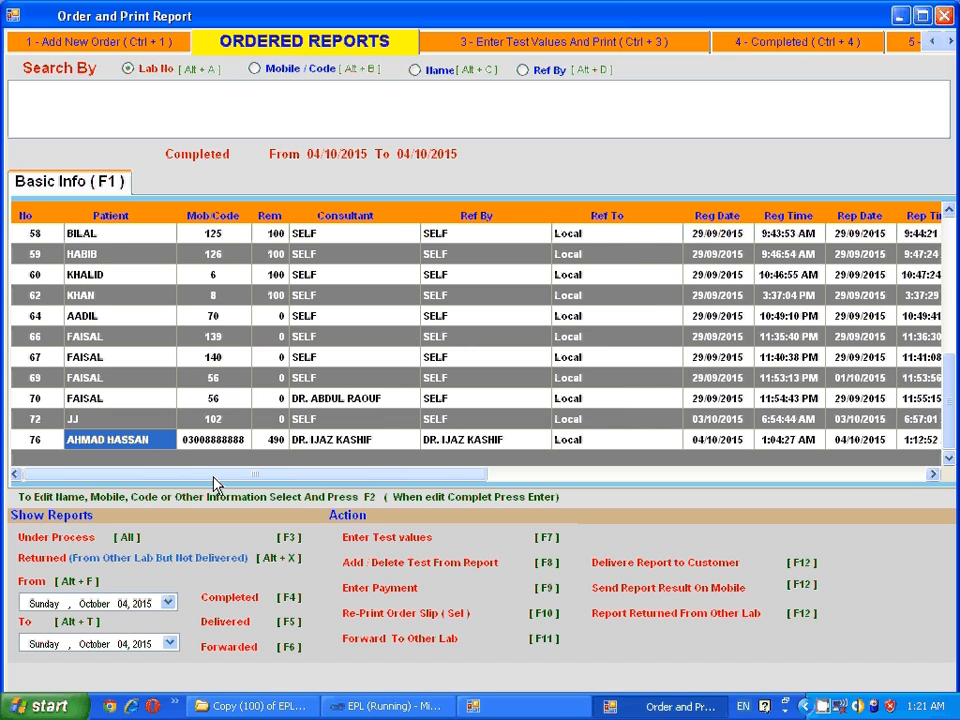
pyautogui.click(212, 443)
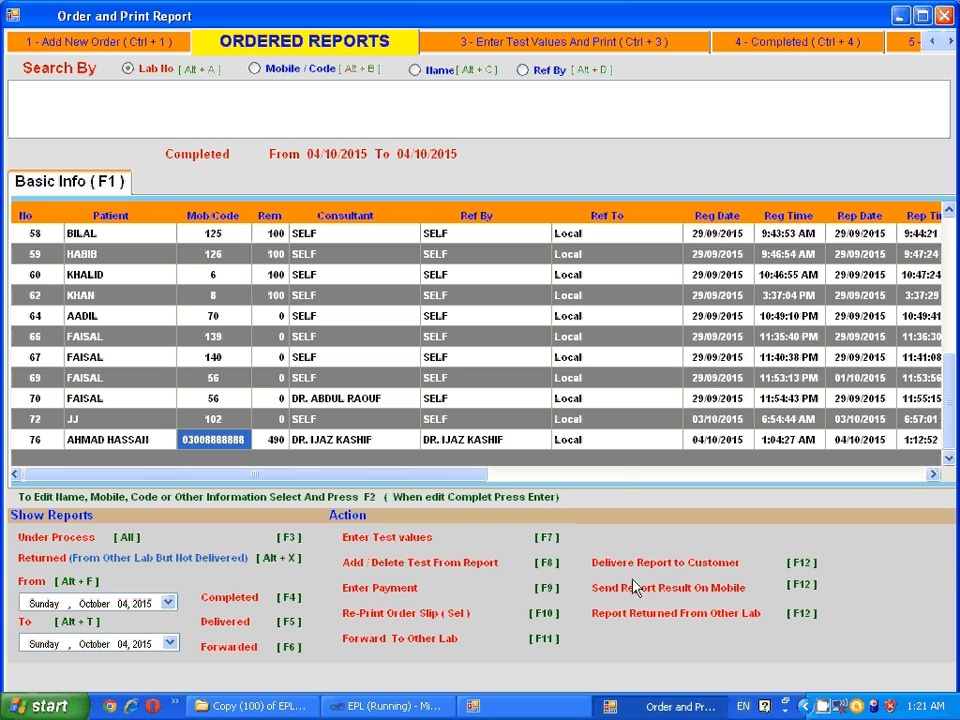
pyautogui.click(217, 423)
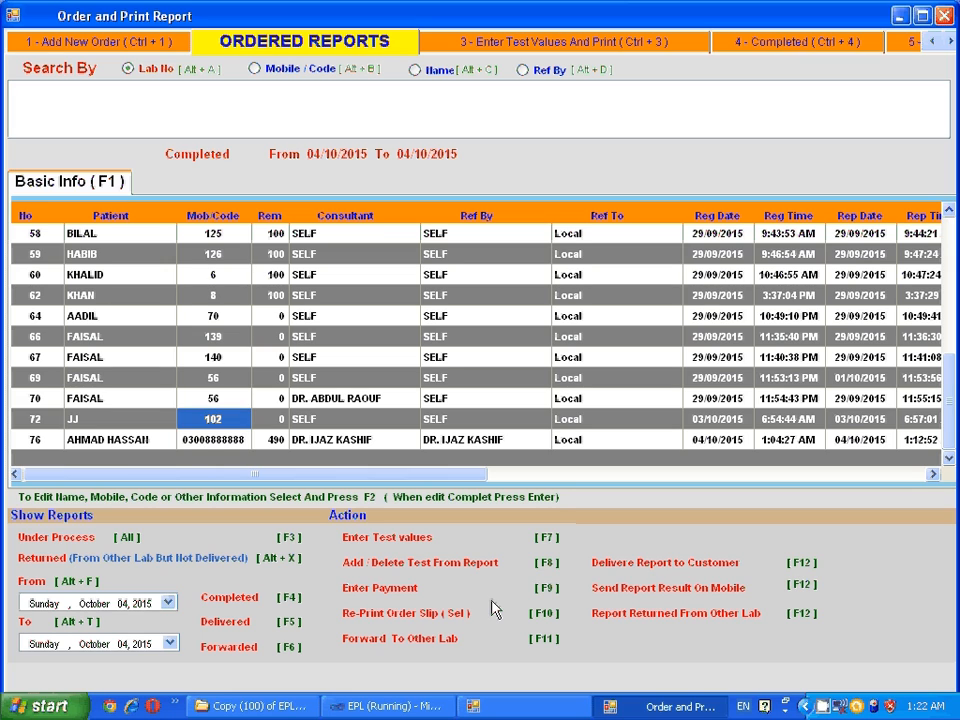
pyautogui.click(208, 442)
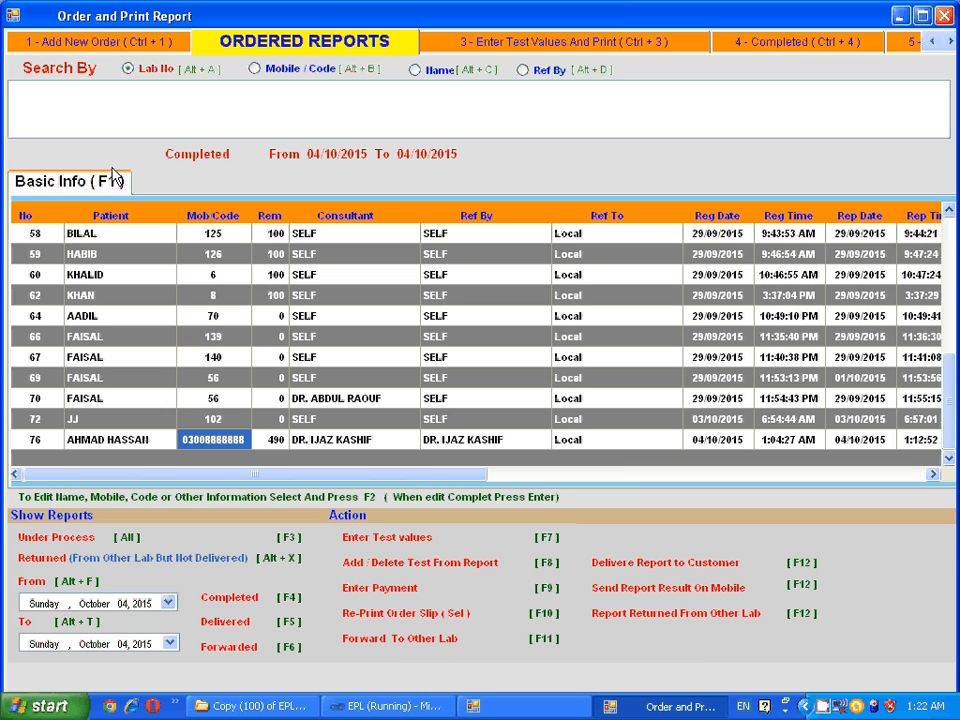
pyautogui.click(148, 117)
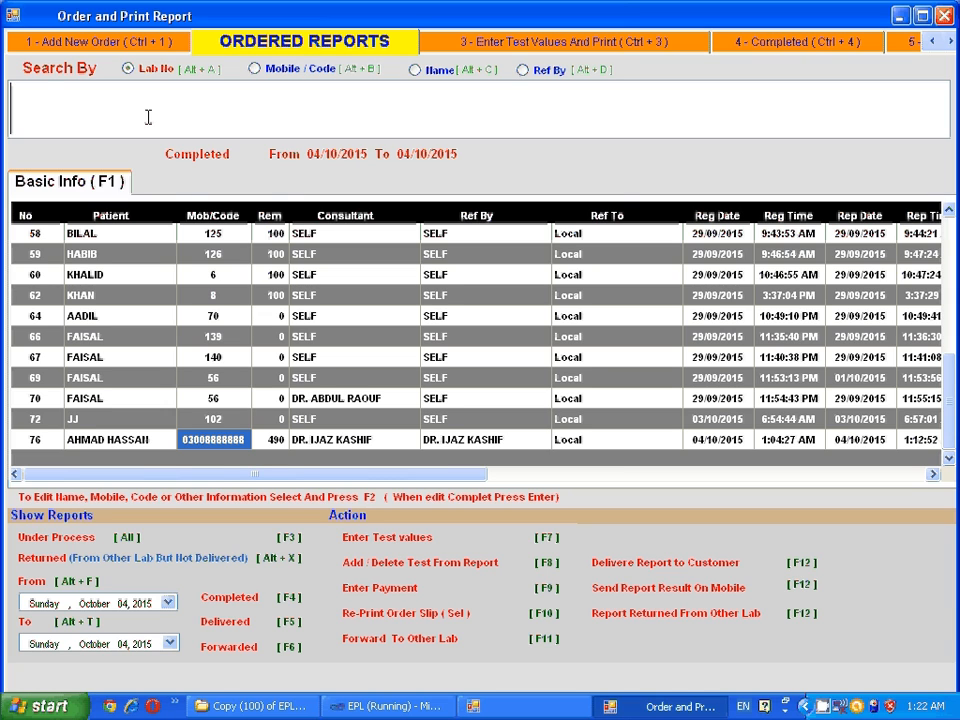
# Search orders for lab number 80, then mobiles starting 0300, then by name, before Enter Test Values
pyautogui.write('80')
pyautogui.press('F3')
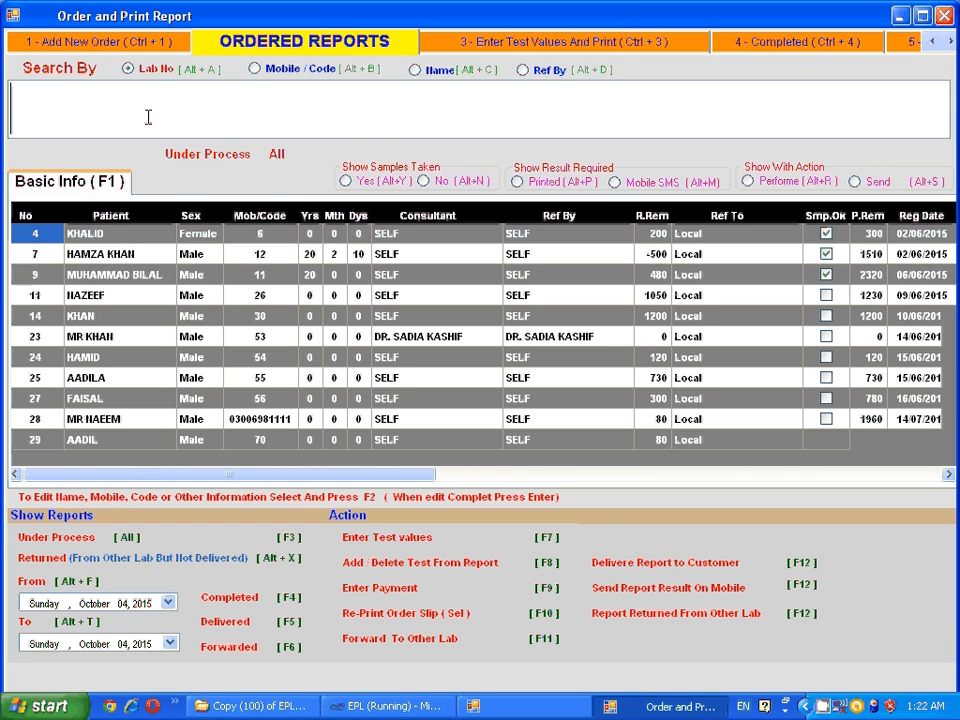
pyautogui.click(256, 70)
pyautogui.write('0300')
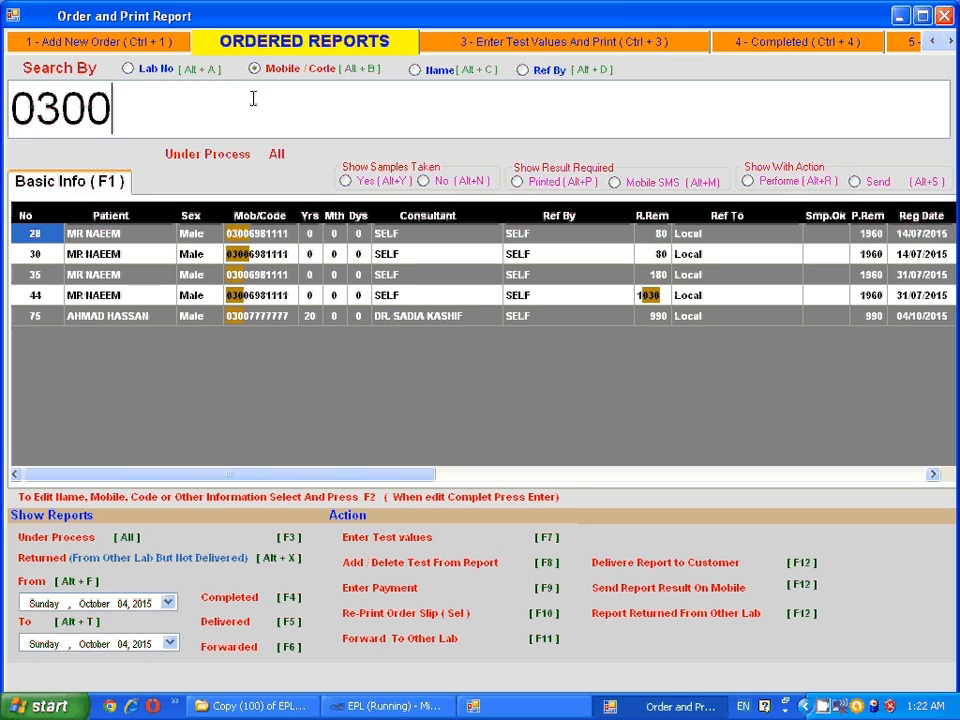
pyautogui.click(415, 70)
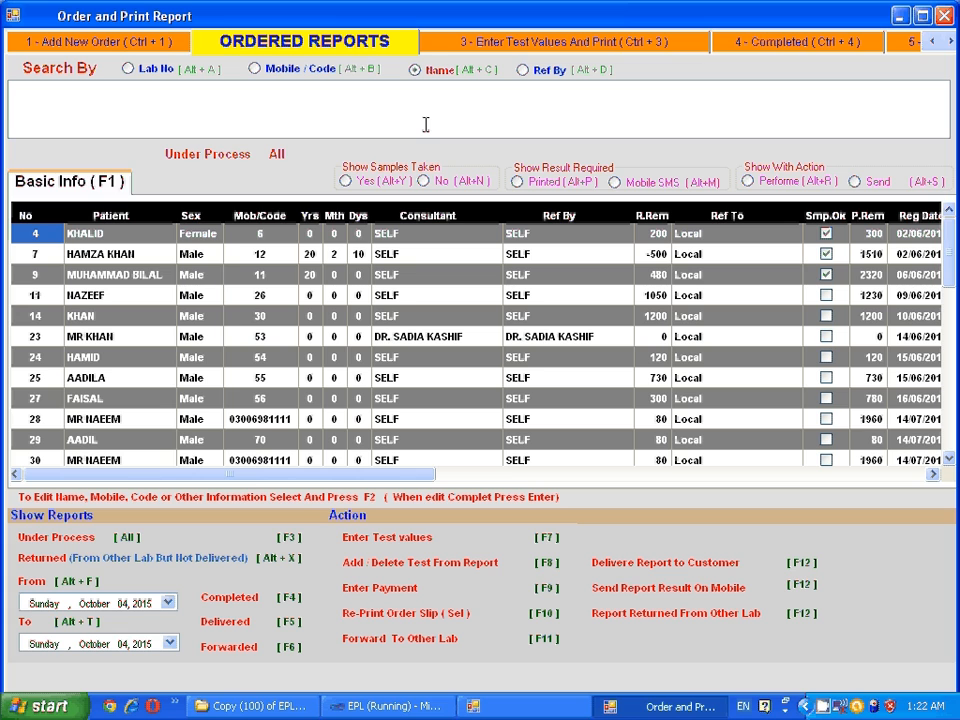
pyautogui.click(456, 45)
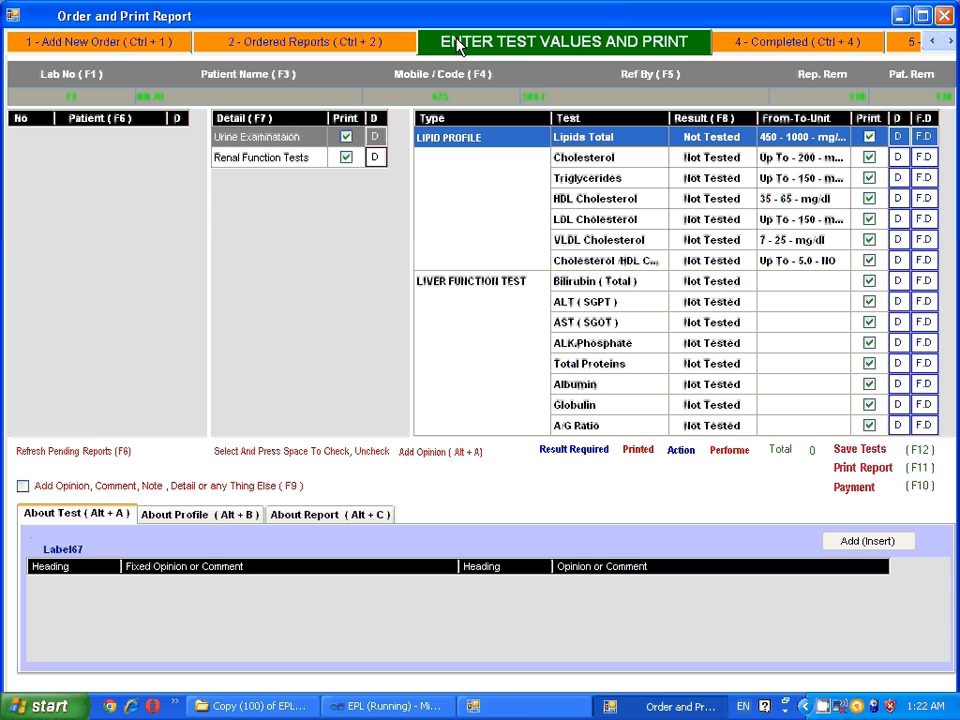
# Load the returning 20-year-old male patient, balance 490, into a new order by their mobile number
pyautogui.click(131, 55)
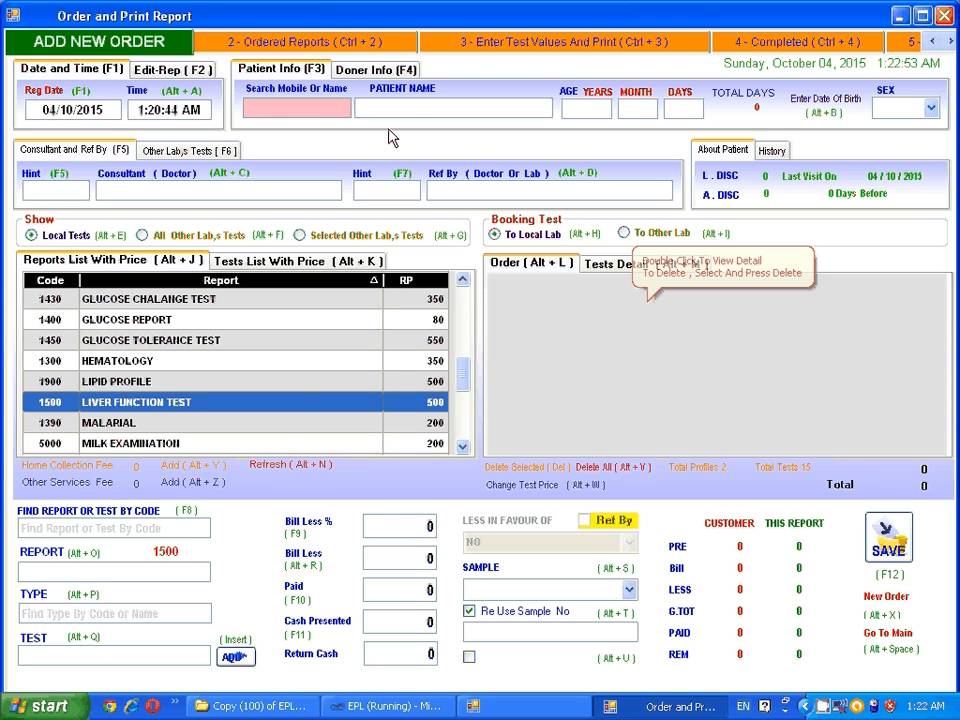
pyautogui.click(292, 110)
pyautogui.write('0')
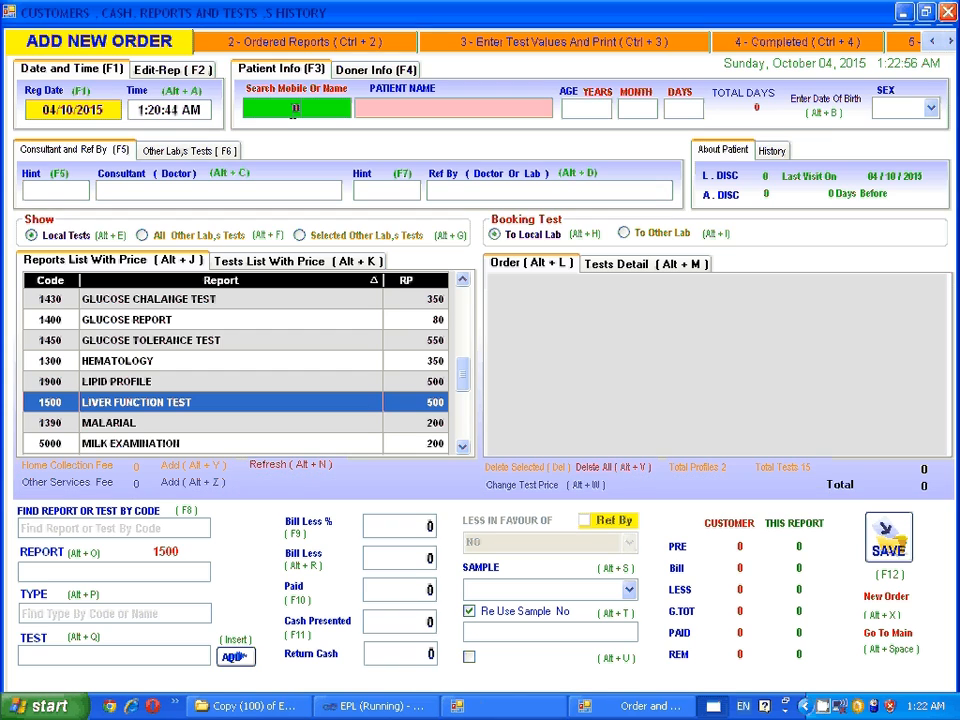
pyautogui.write('3')
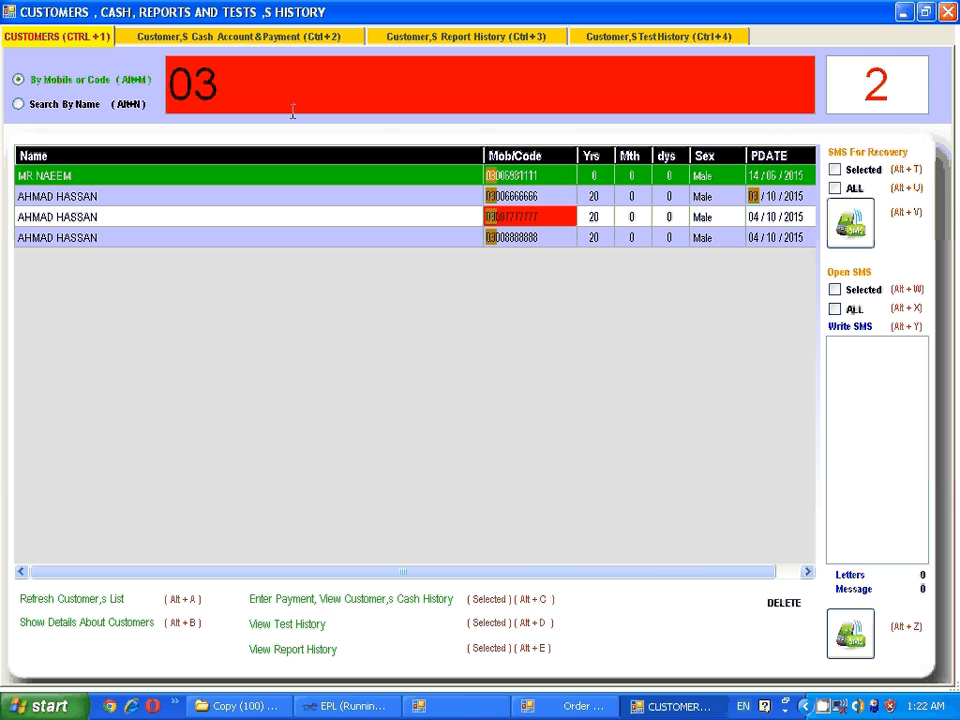
pyautogui.write('006666666')
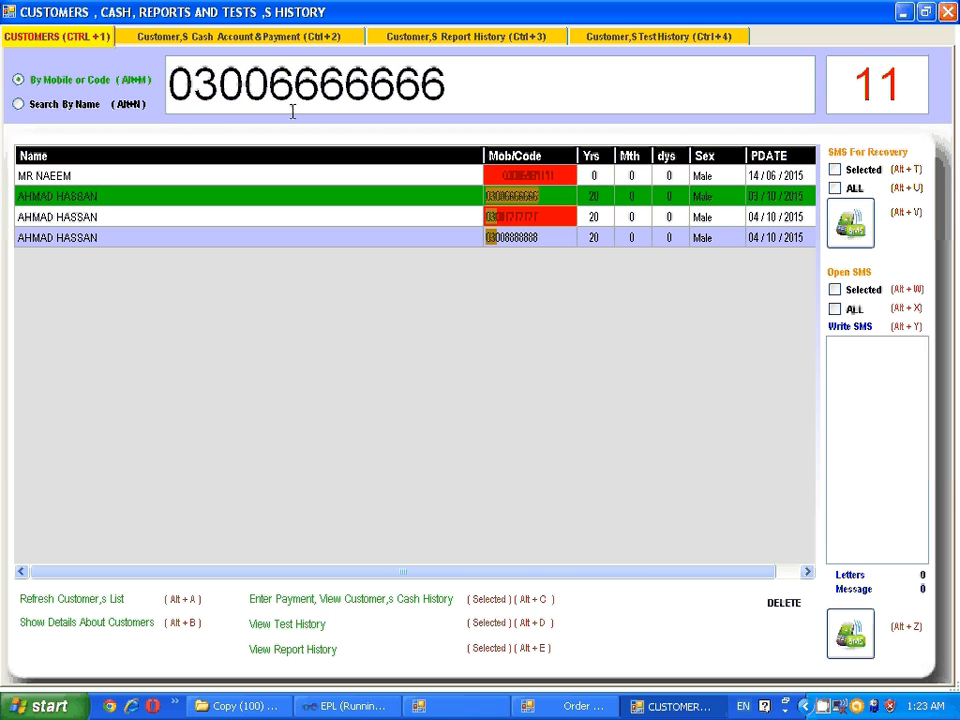
pyautogui.press('Return')
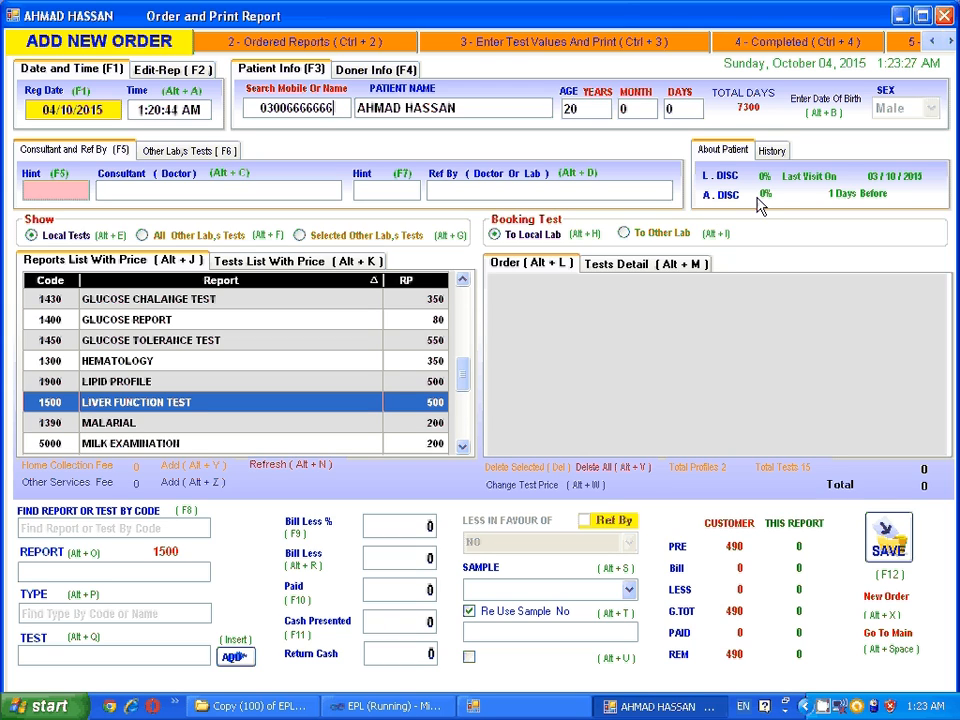
pyautogui.click(771, 151)
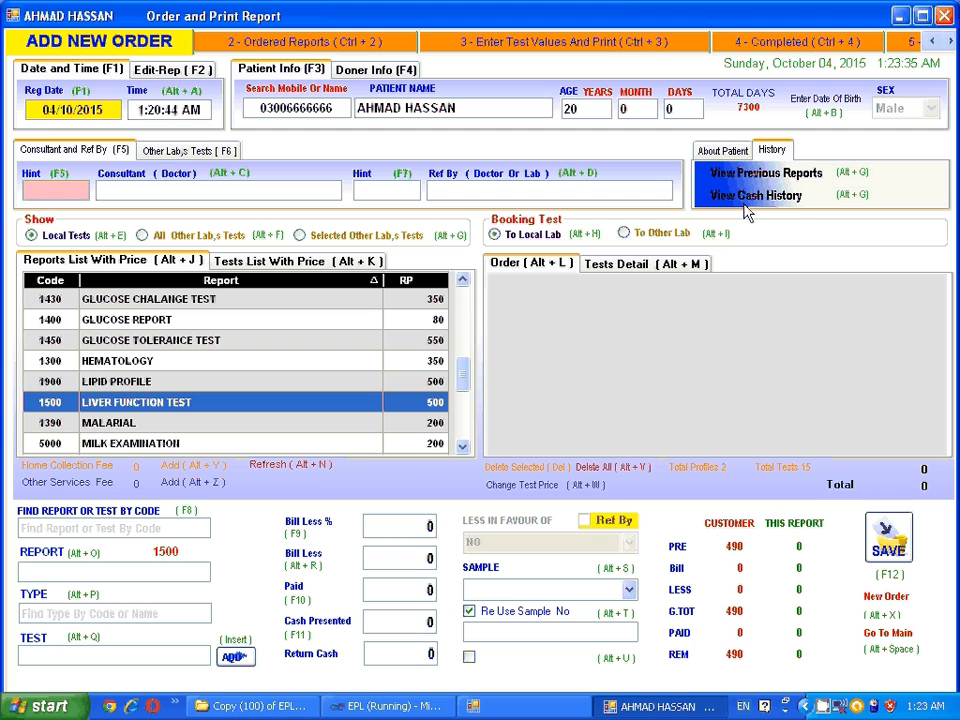
pyautogui.click(724, 155)
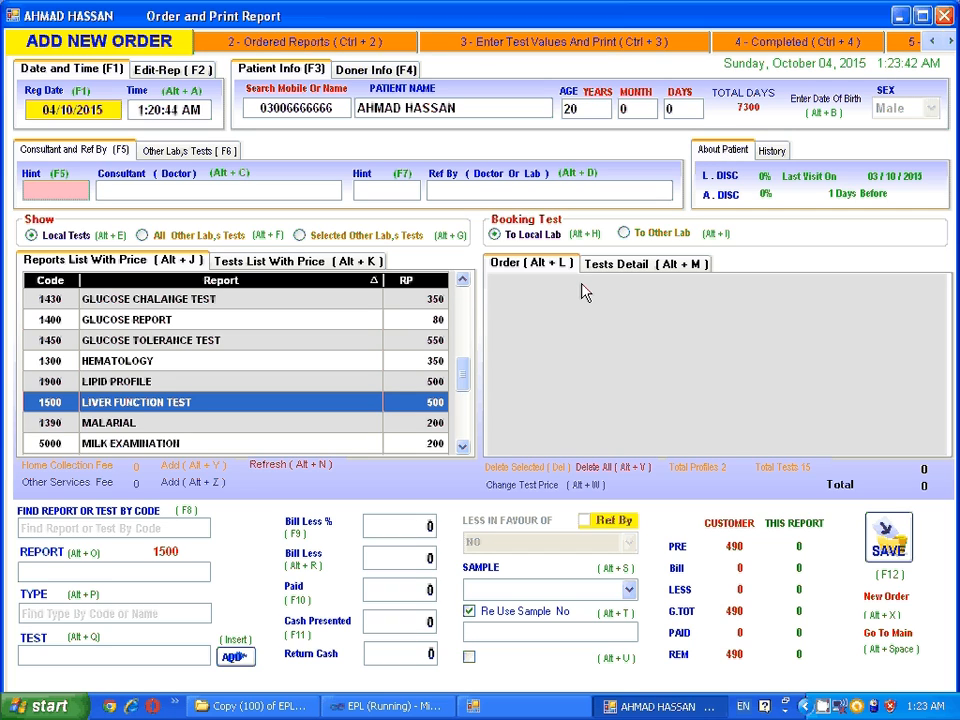
pyautogui.click(67, 528)
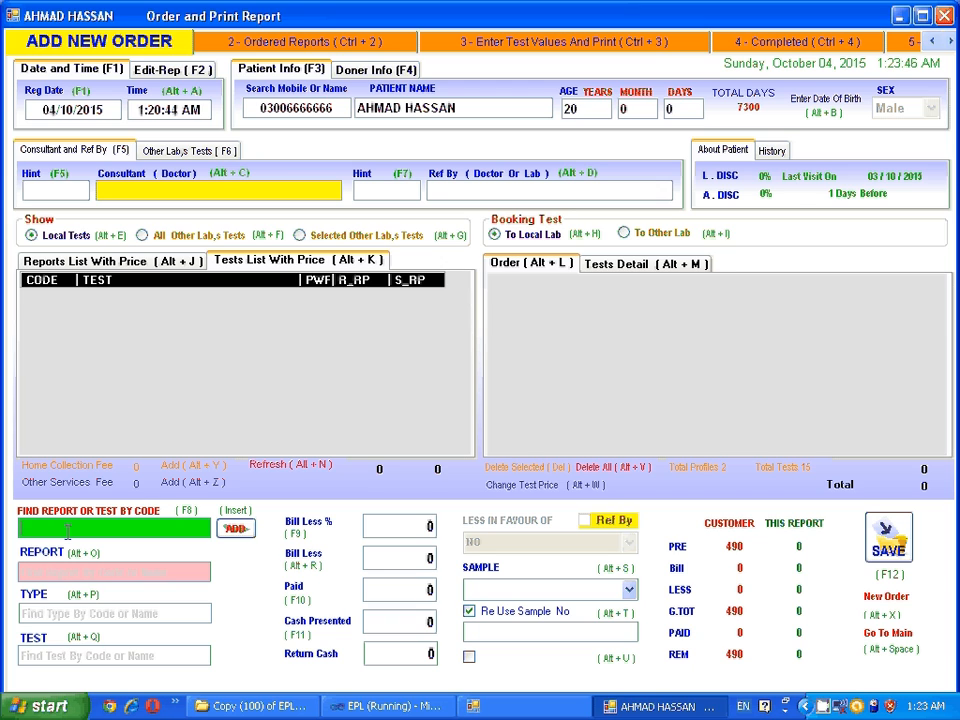
pyautogui.write('1900')
pyautogui.press('Return')
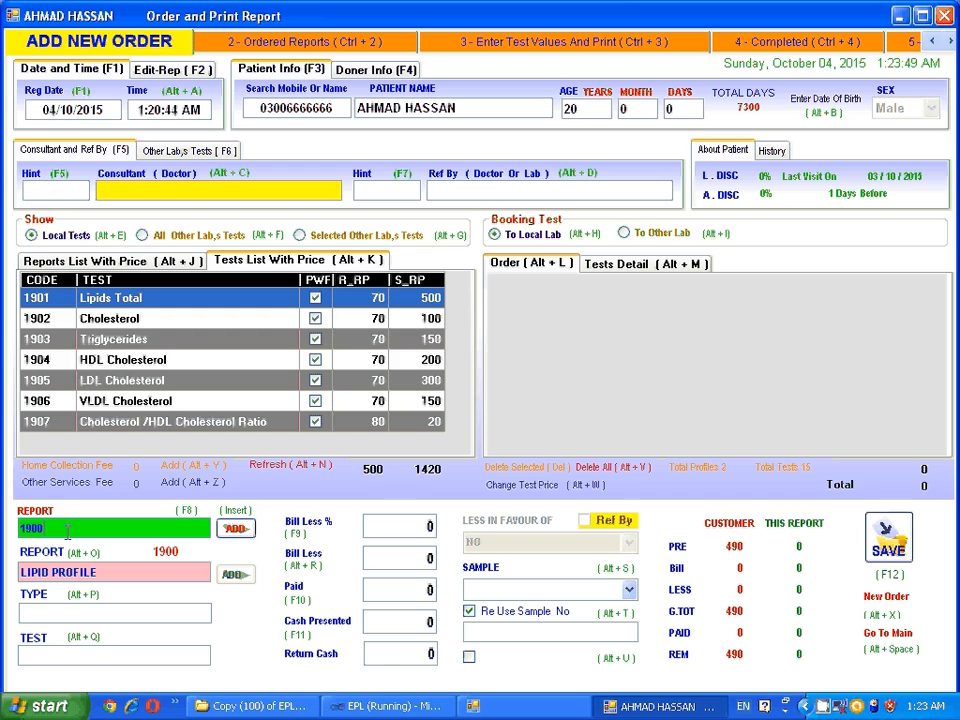
pyautogui.write('12')
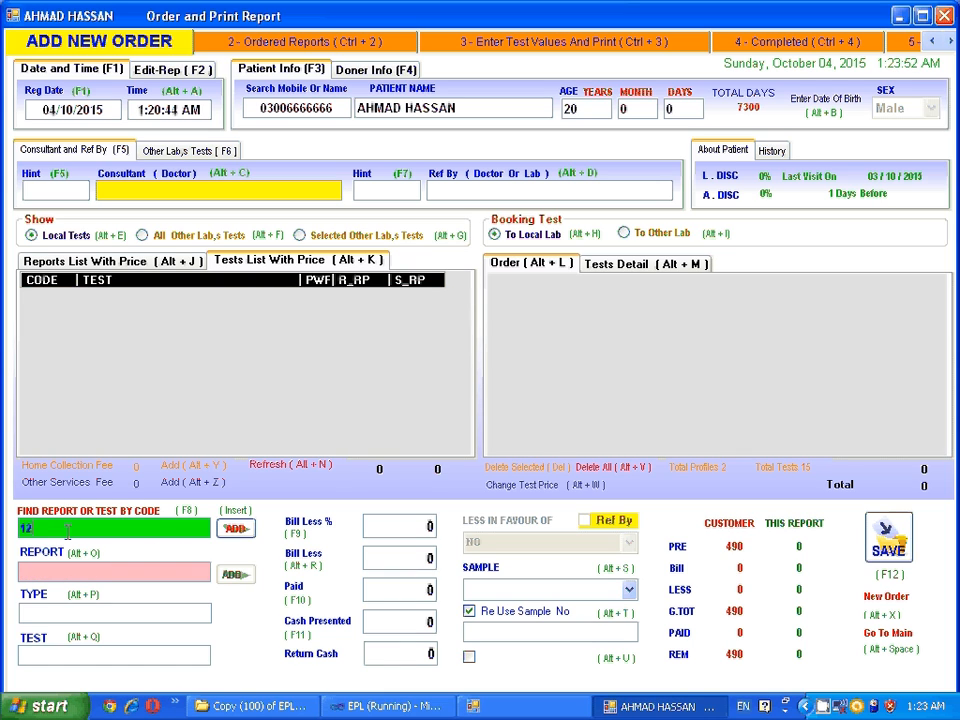
pyautogui.write('02')
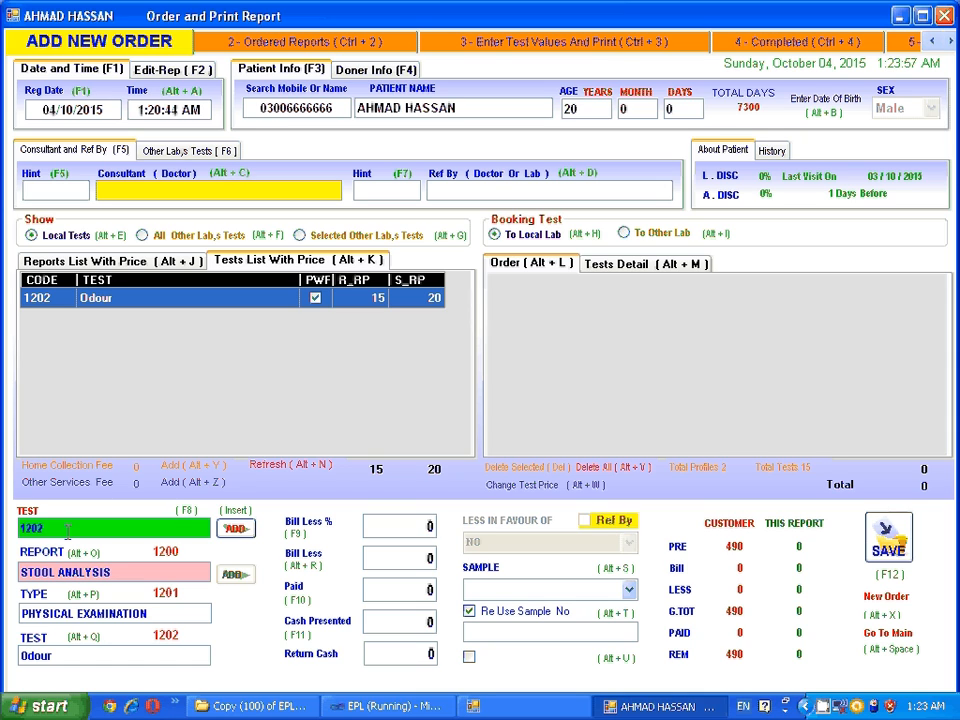
pyautogui.press('BackSpace')
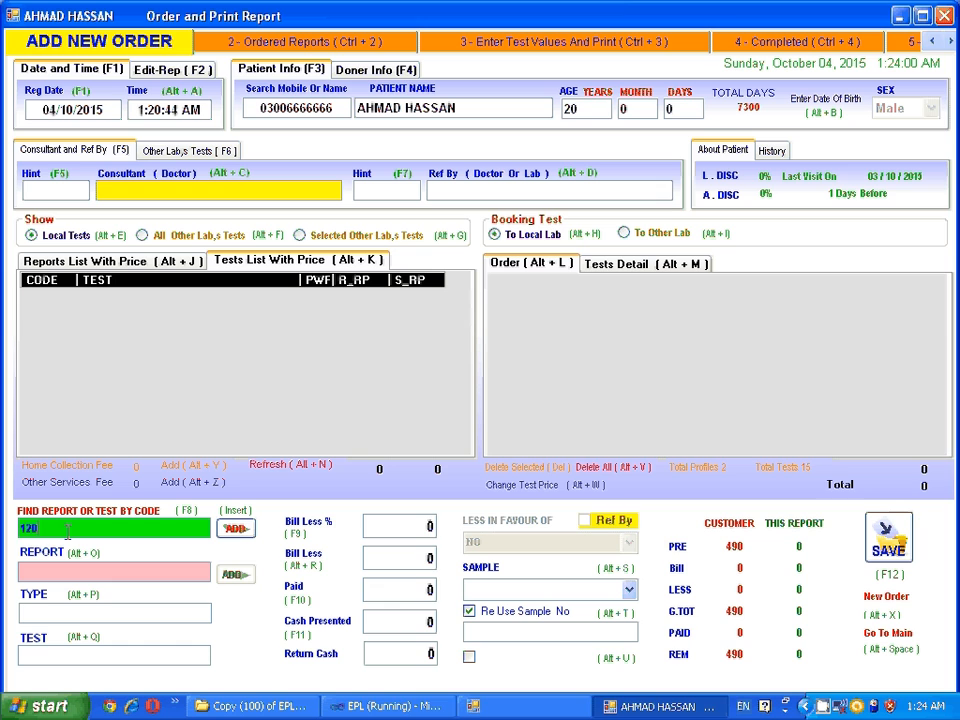
pyautogui.press('BackSpace')
pyautogui.press('Return')
pyautogui.press('Return')
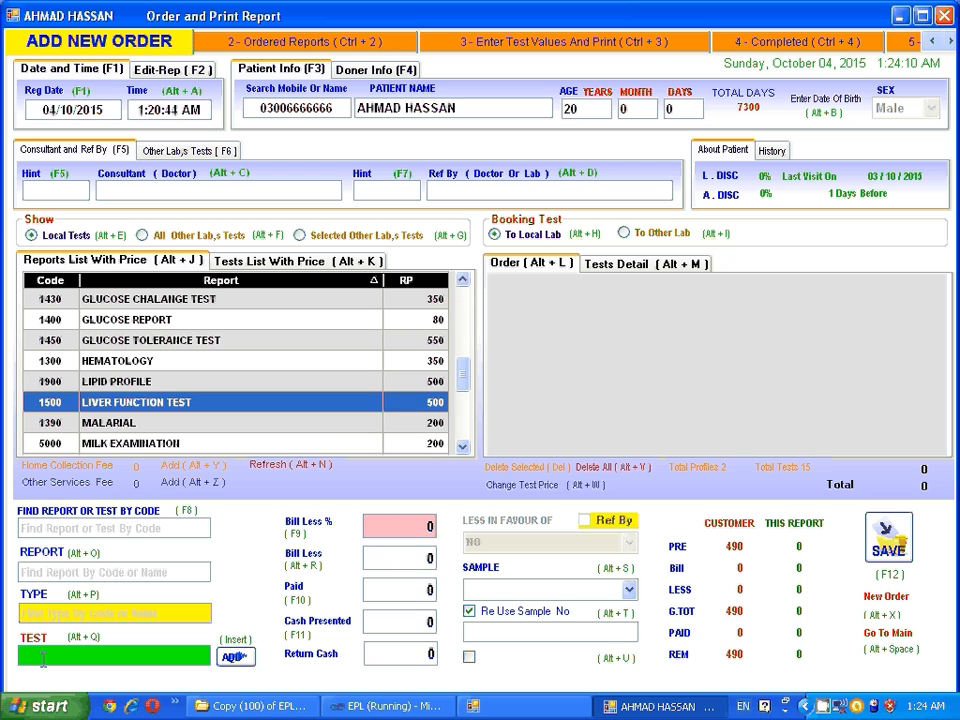
# Add ALT ( SGPT ), code 1504, at 100 to the order, bringing the grand total to 590
pyautogui.write('AL')
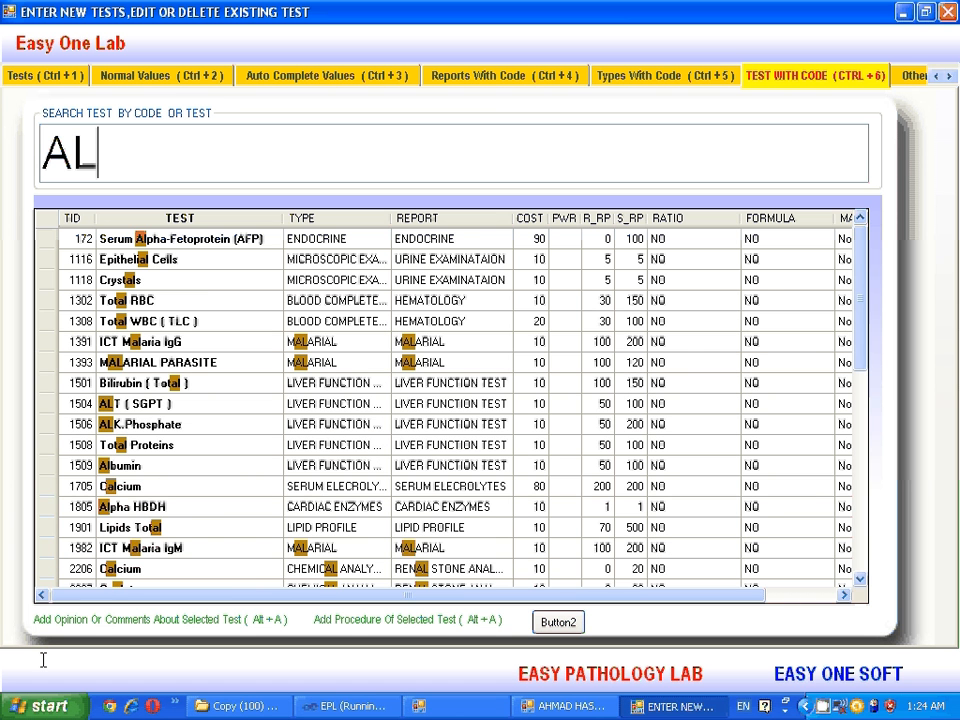
pyautogui.press('Down')
pyautogui.press('Down')
pyautogui.press('Down')
pyautogui.press('Down')
pyautogui.press('Down')
pyautogui.press('Down')
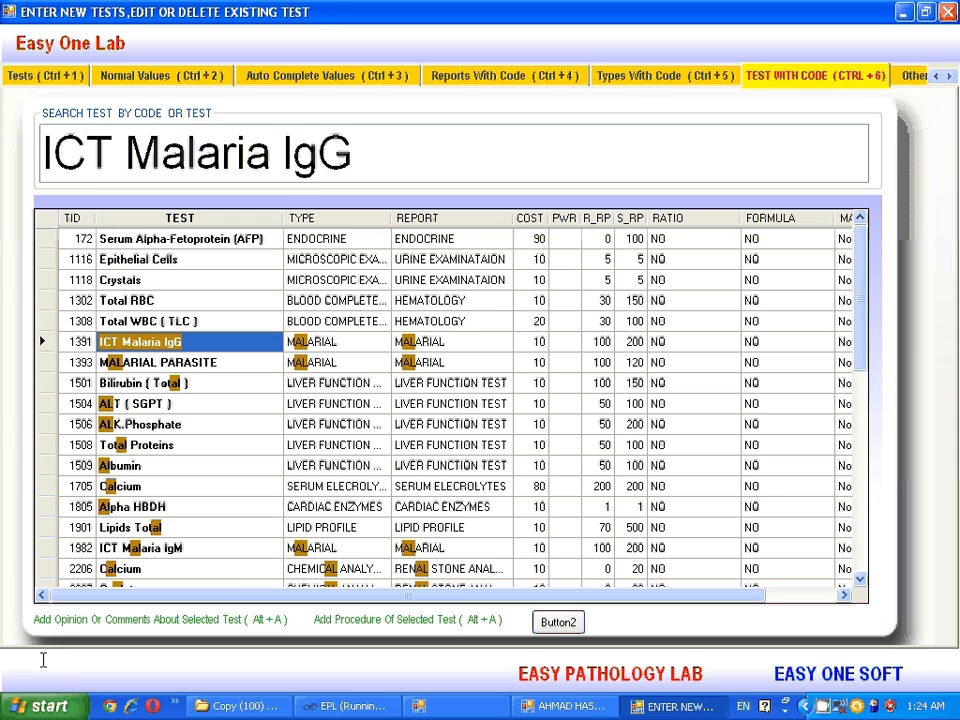
pyautogui.press('Down')
pyautogui.press('Down')
pyautogui.press('Down')
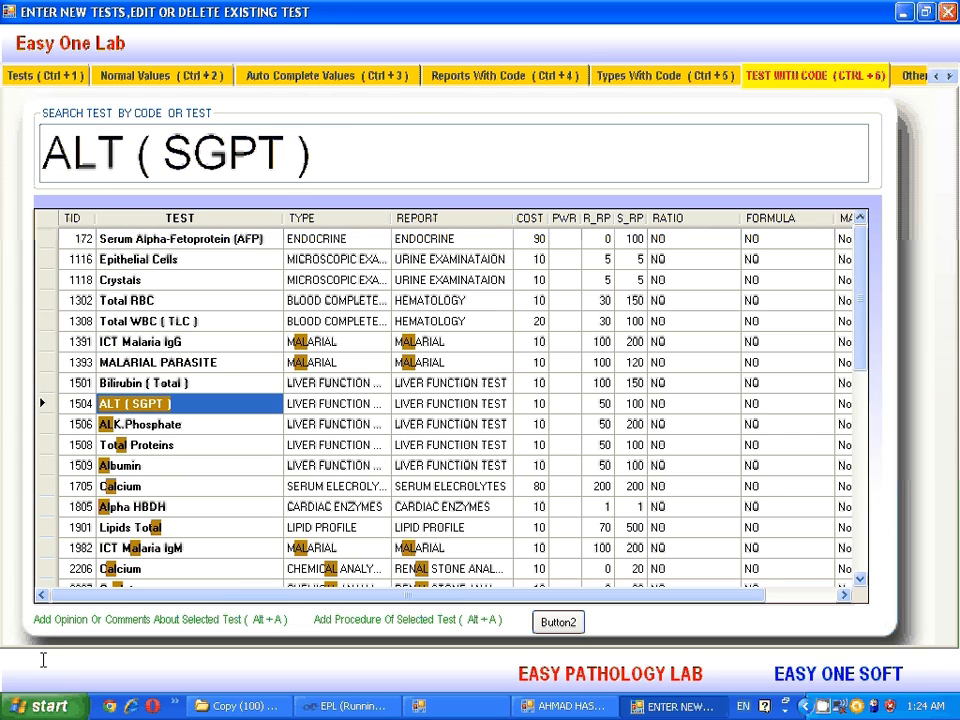
pyautogui.press('Return')
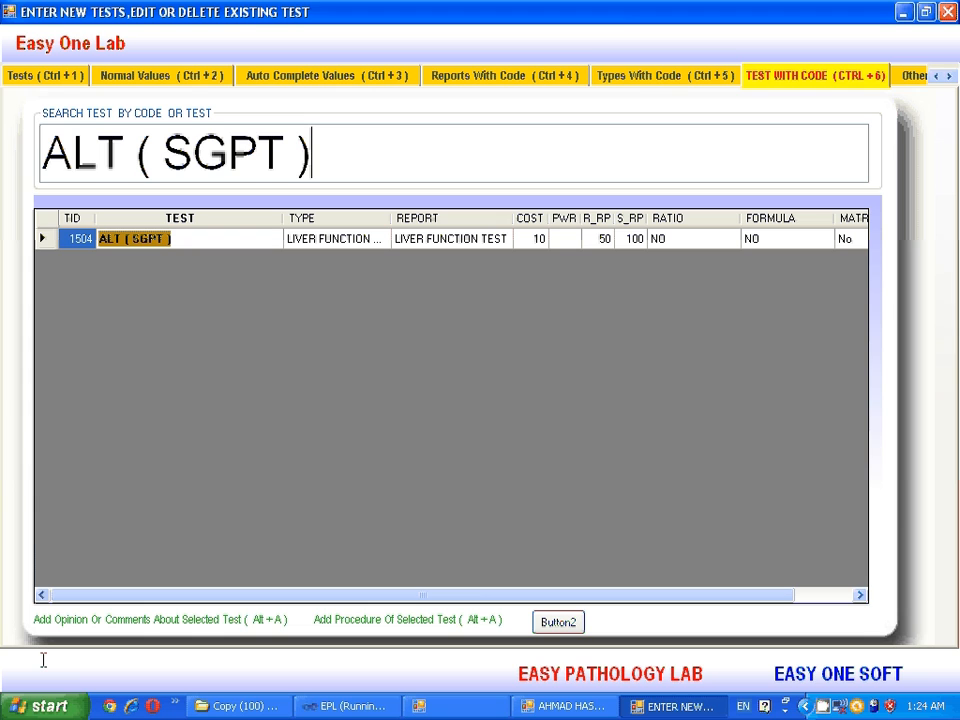
pyautogui.press('Return')
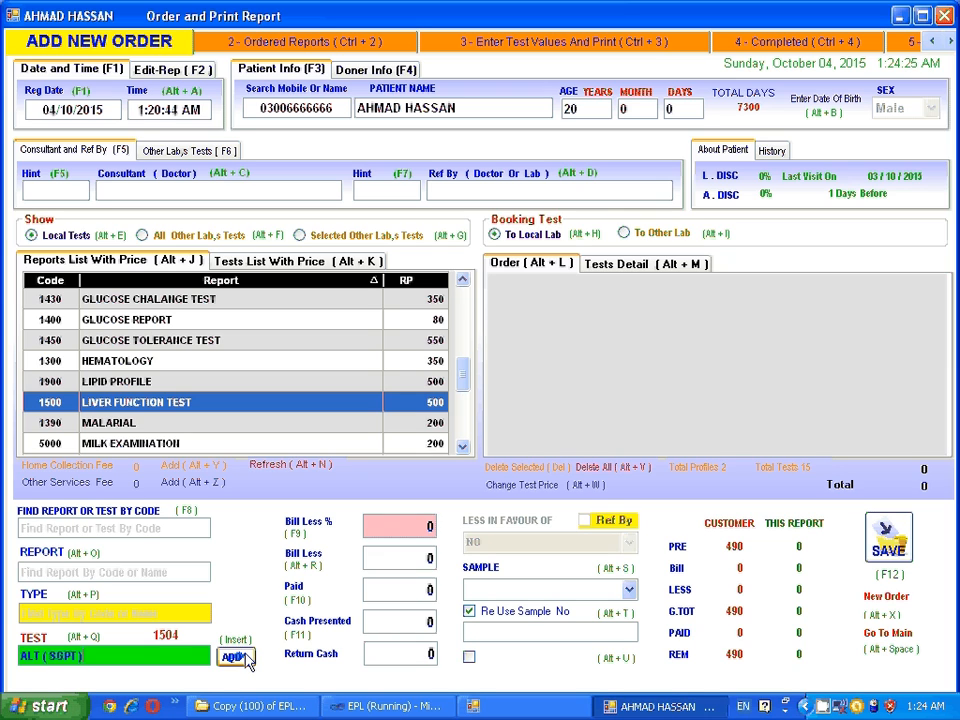
pyautogui.click(246, 660)
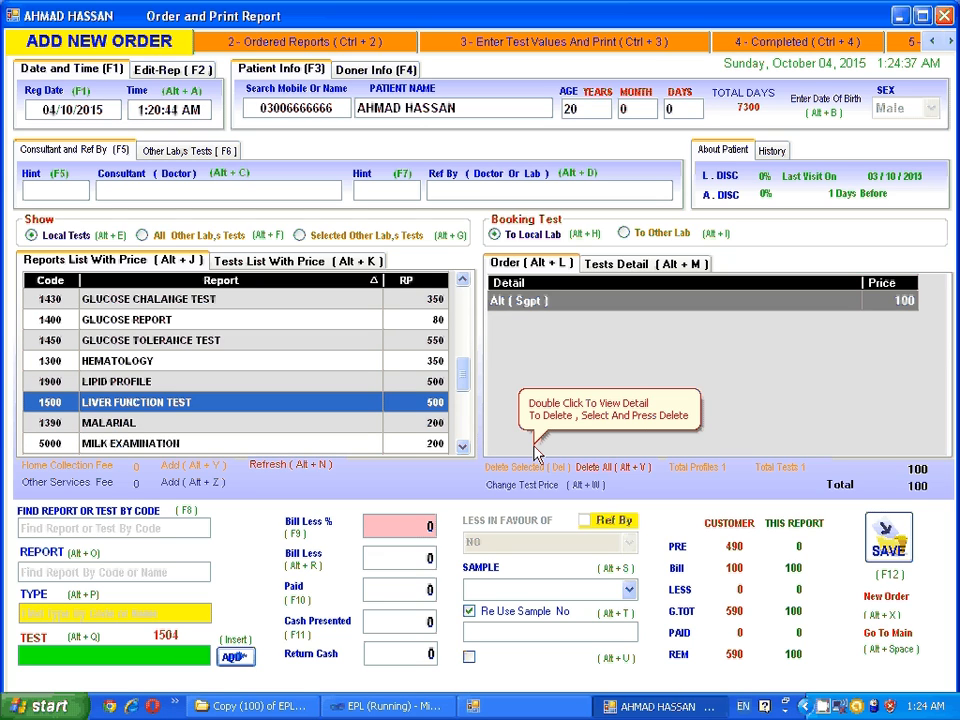
# Start a fresh blank order with no patient or tests after adding ALT (SGPT) at 100
pyautogui.click(888, 600)
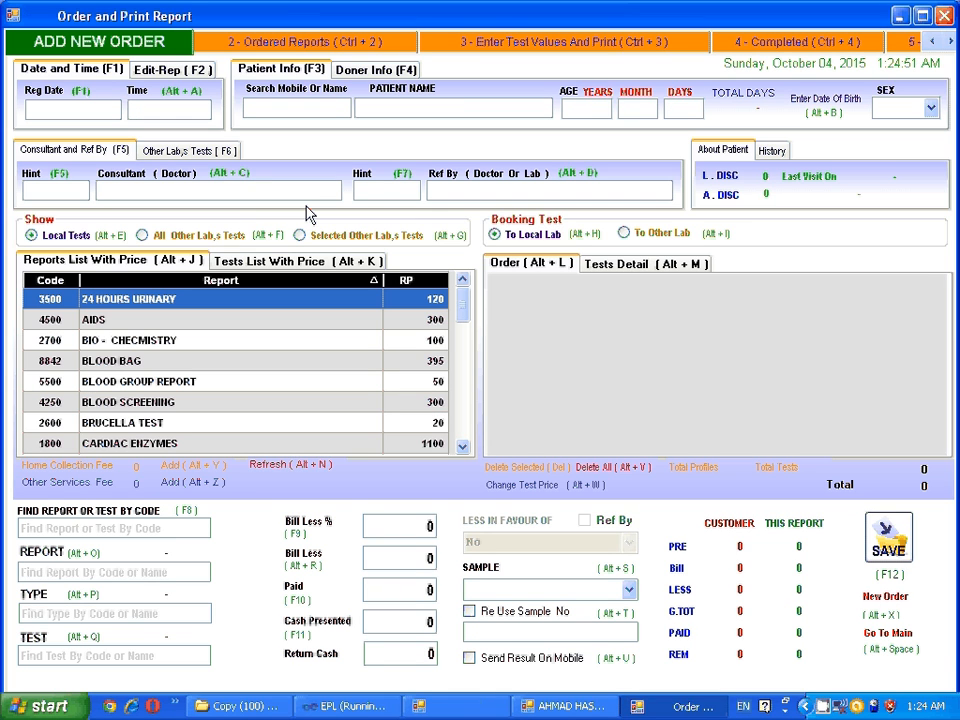
pyautogui.click(566, 708)
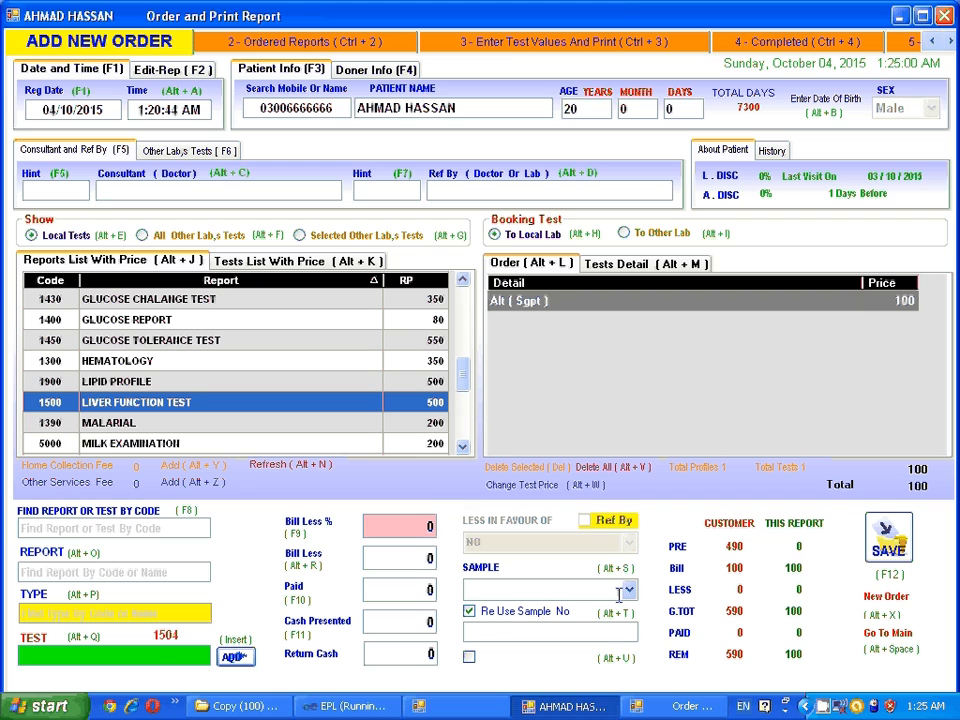
pyautogui.click(680, 706)
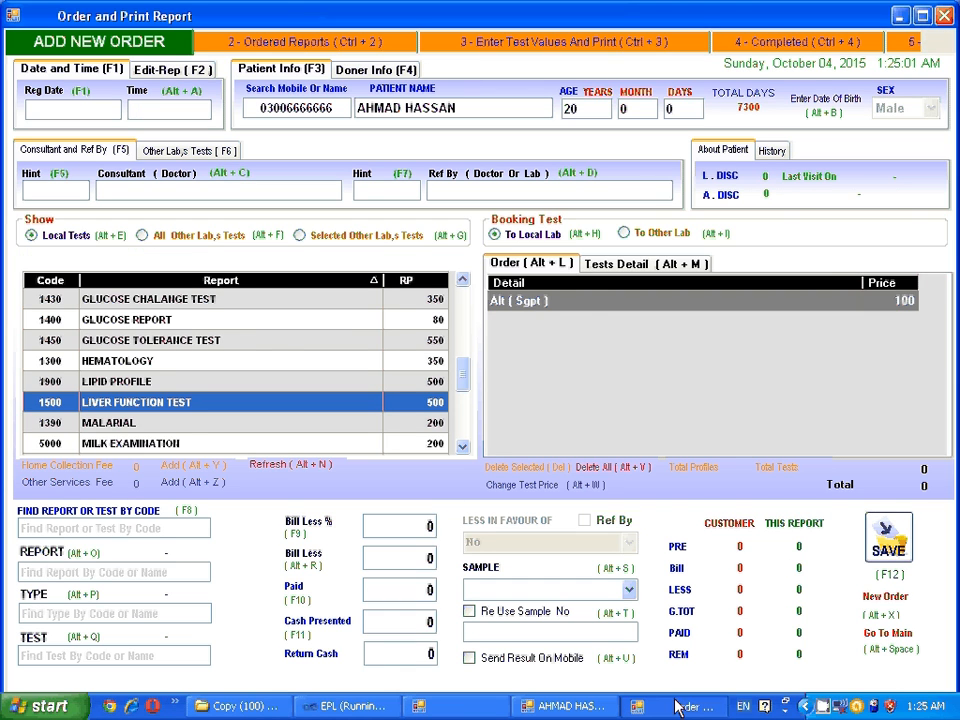
pyautogui.click(680, 706)
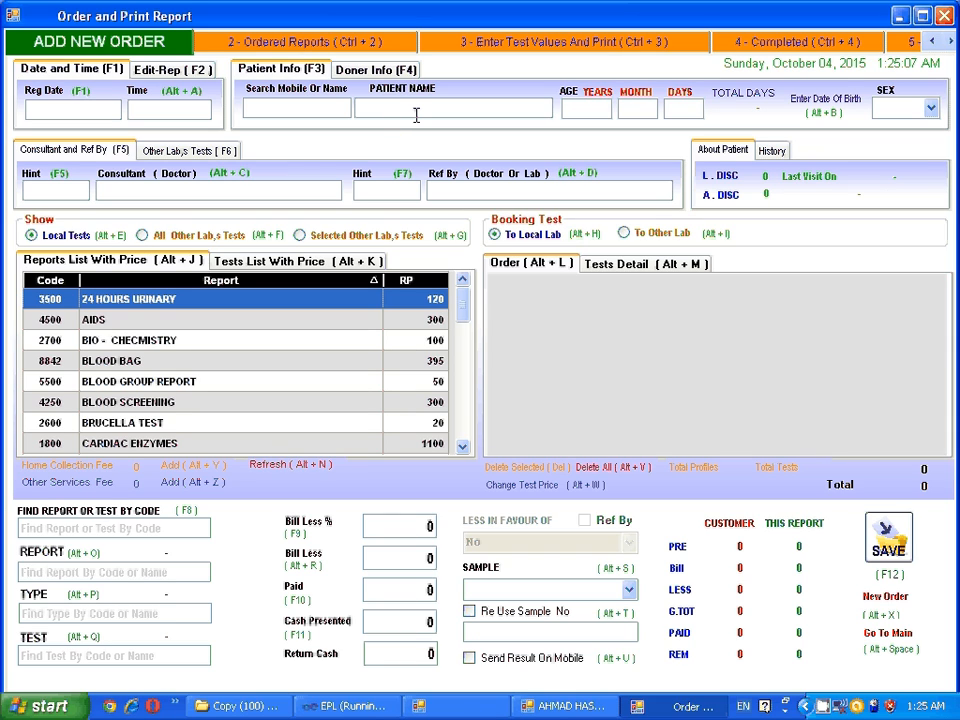
# Add the Blood Screening report (4250) at 300 to the order, bringing the bill to 300
pyautogui.click(150, 390)
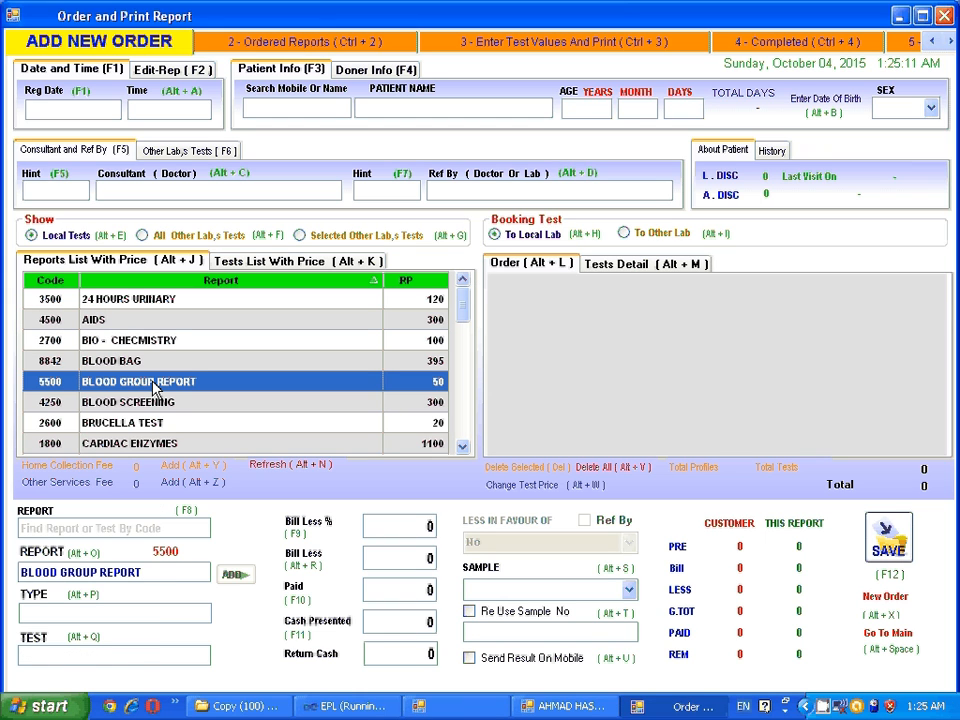
pyautogui.click(147, 410)
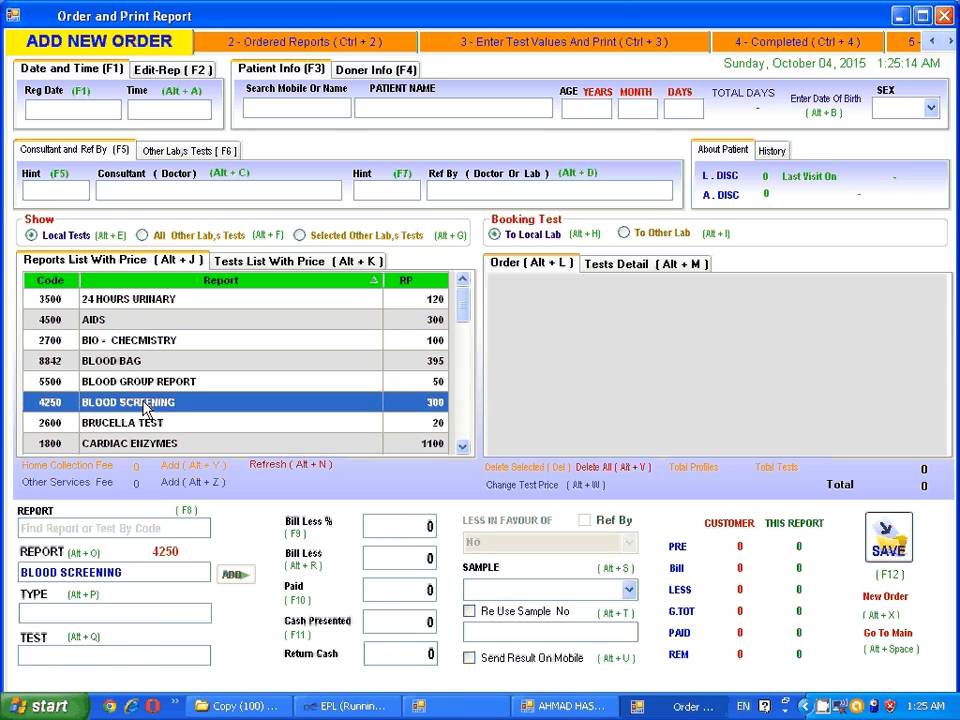
pyautogui.doubleClick(147, 410)
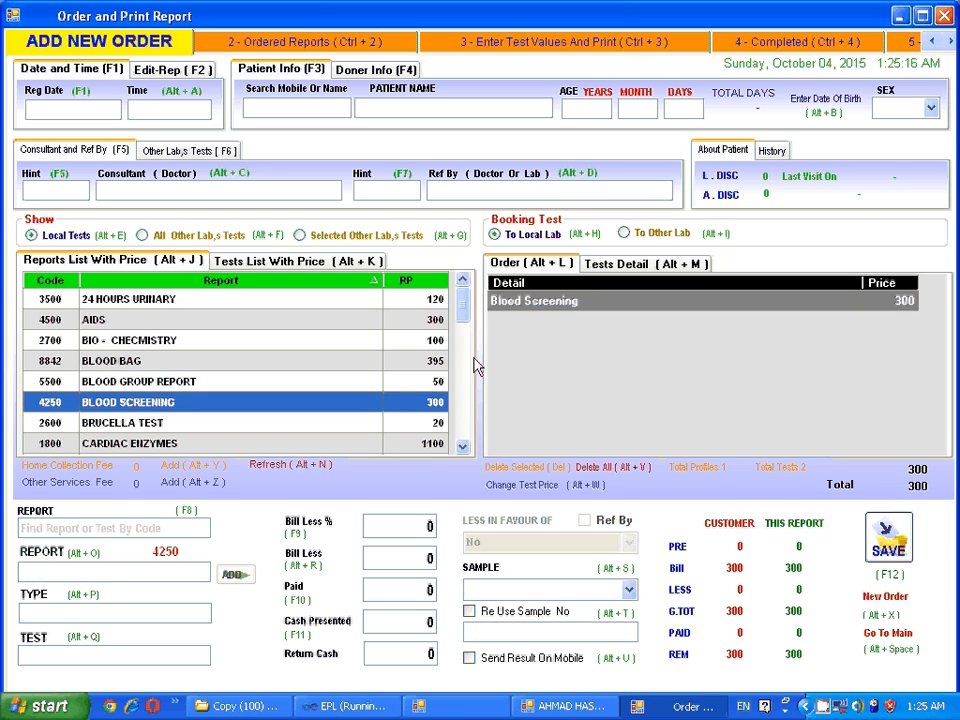